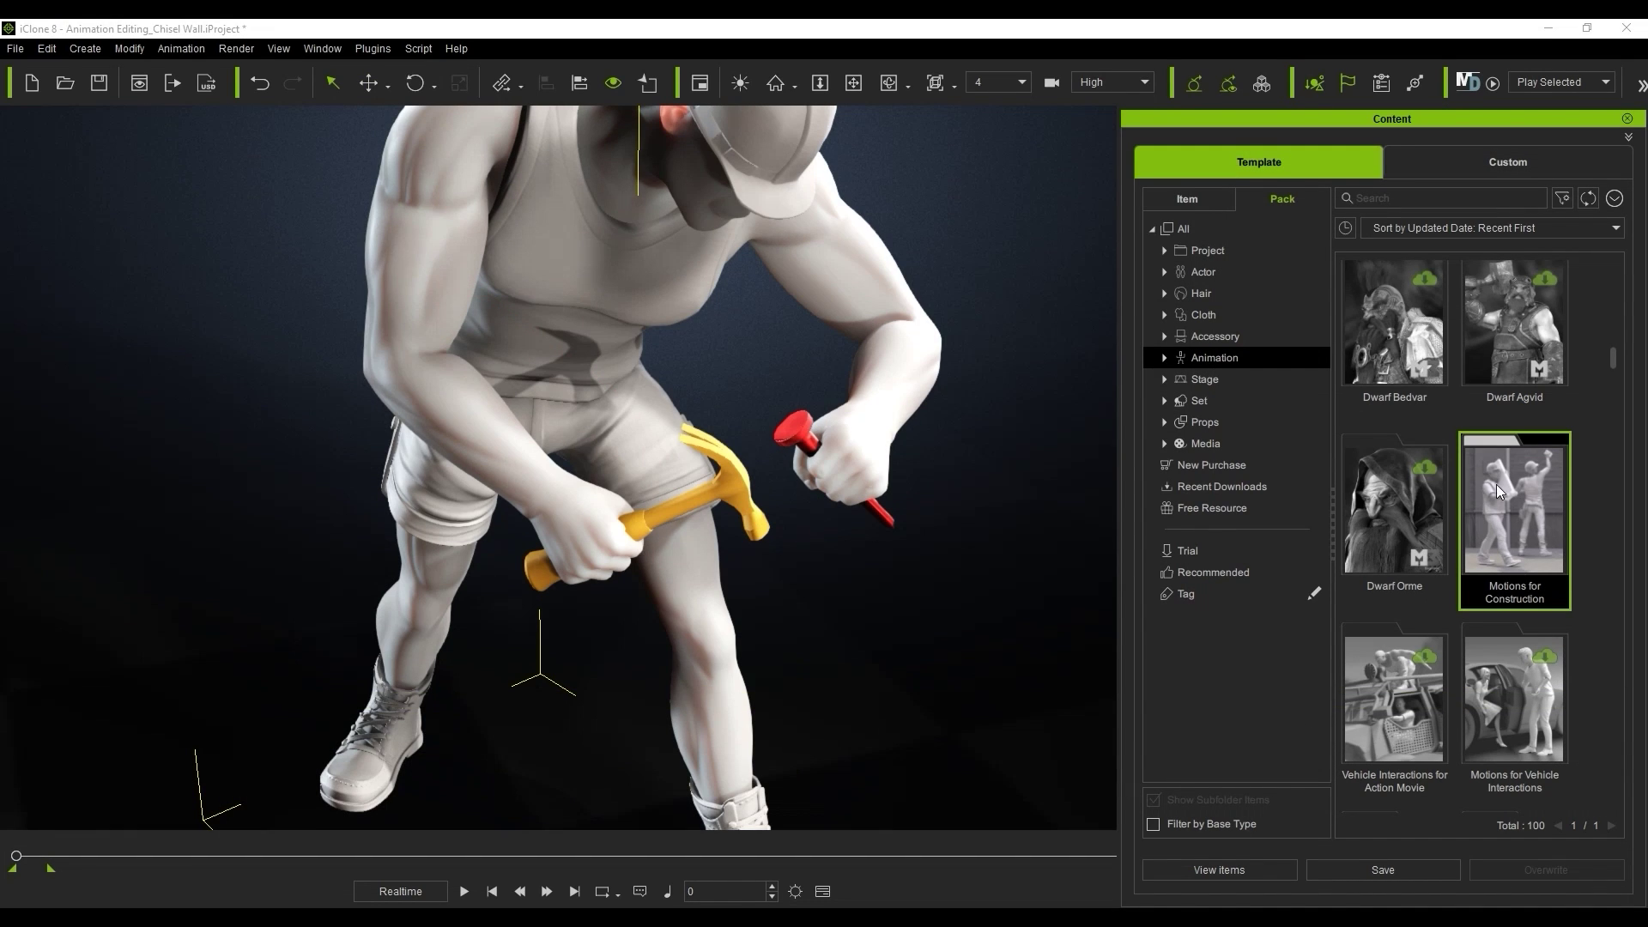
# - Open the Motions for Construction pack's product page in the browser and scroll through its contents
pyautogui.rightClick(1539, 503)
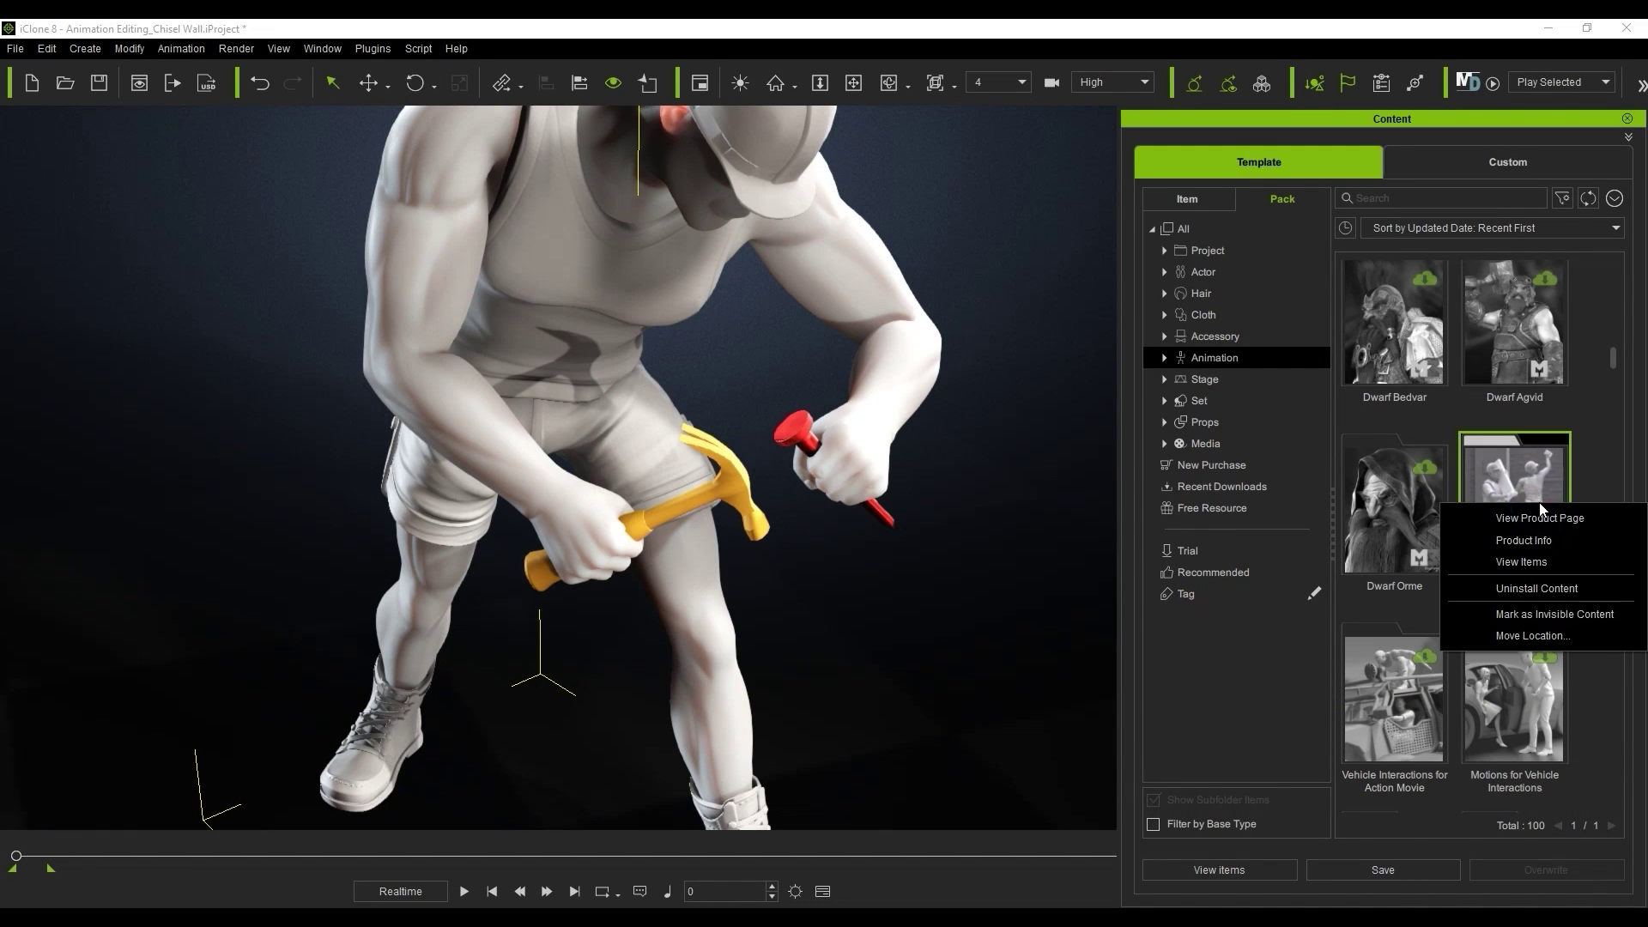
pyautogui.click(1587, 519)
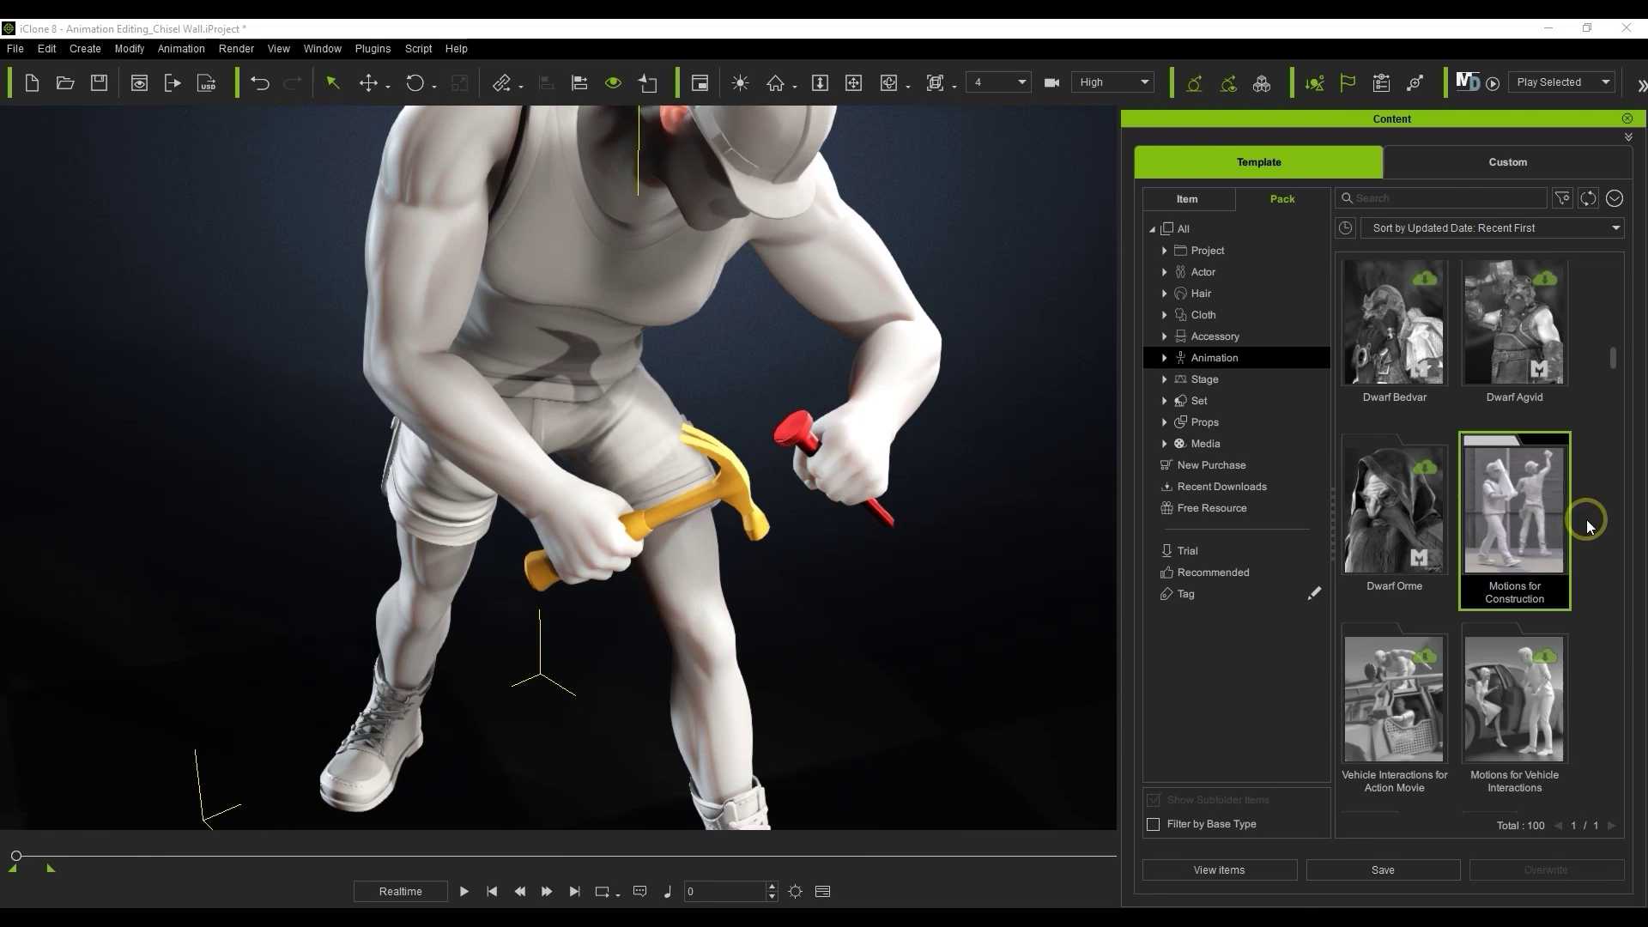
pyautogui.moveTo(1642, 211); pyautogui.dragTo(1644, 554)
pyautogui.scroll(-7, 519, 116)
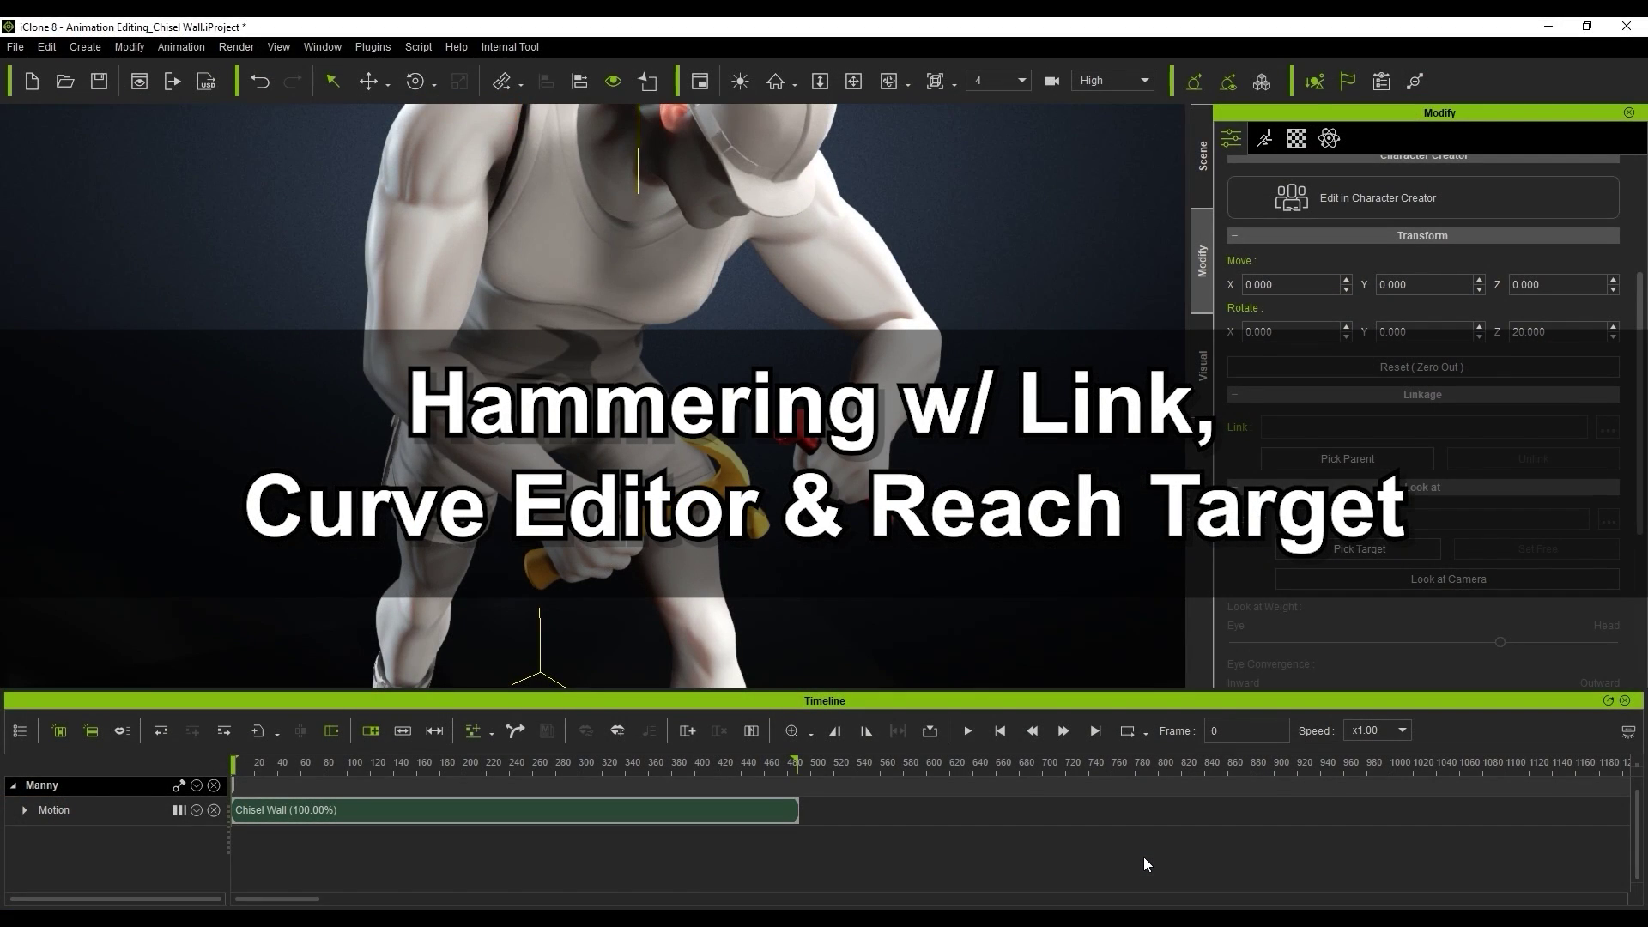
# - Play the Chisel Wall hammering clip through to frame 490
pyautogui.press('space')
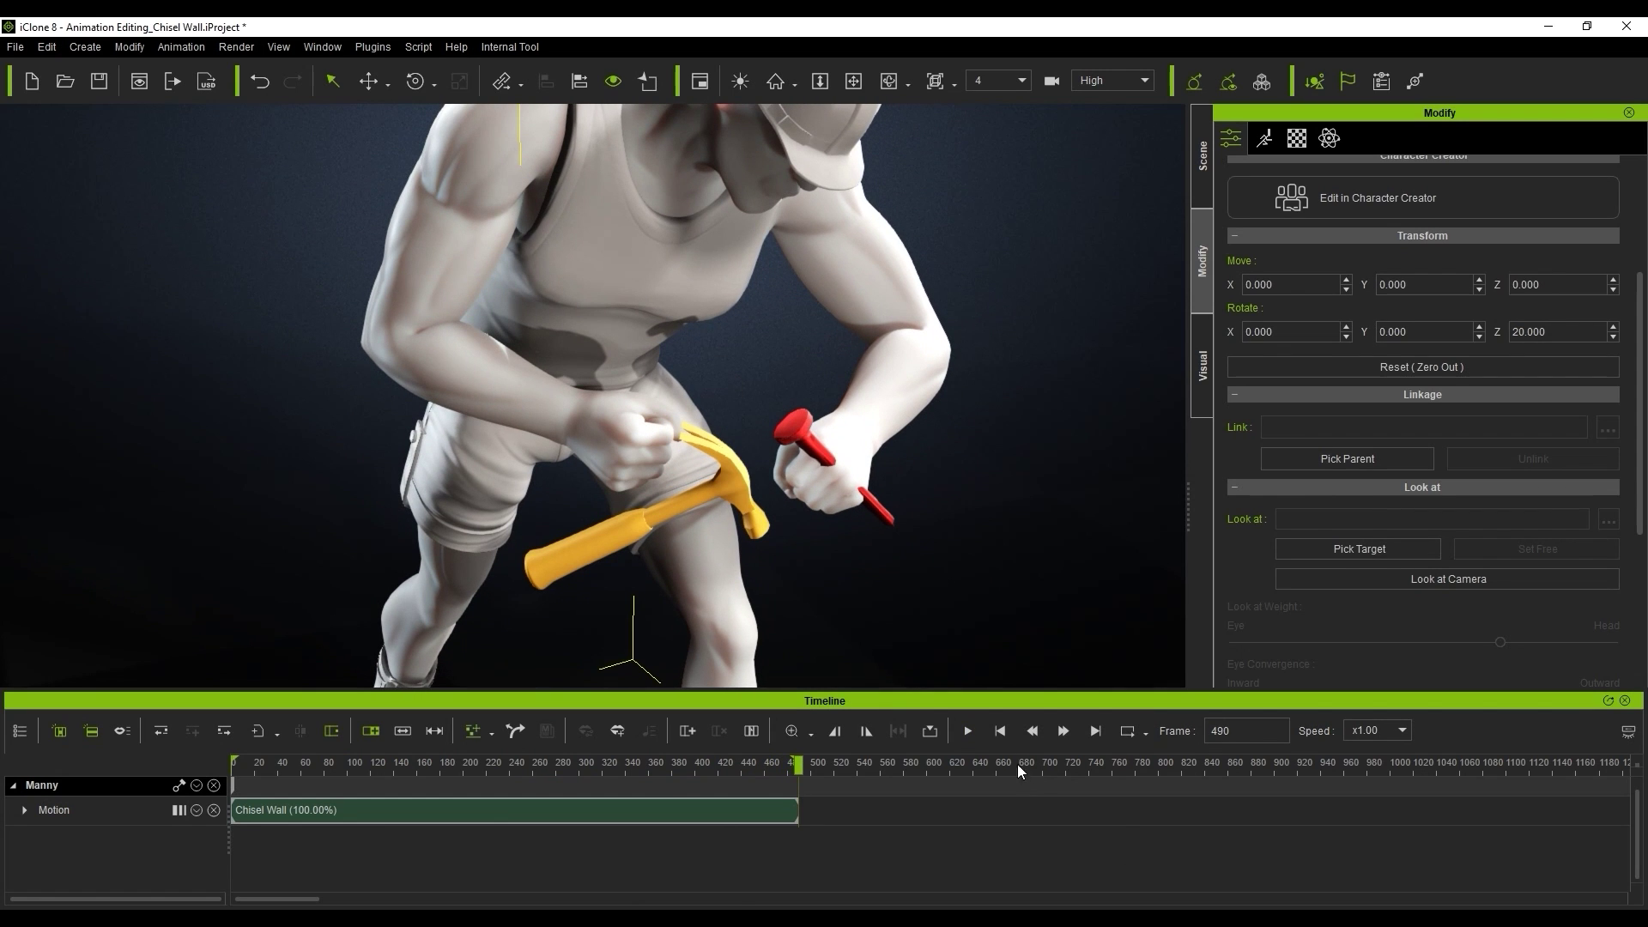
# - From frame 0, link the red chisel to Manny's left hand with Pick Parent
pyautogui.click(1000, 731)
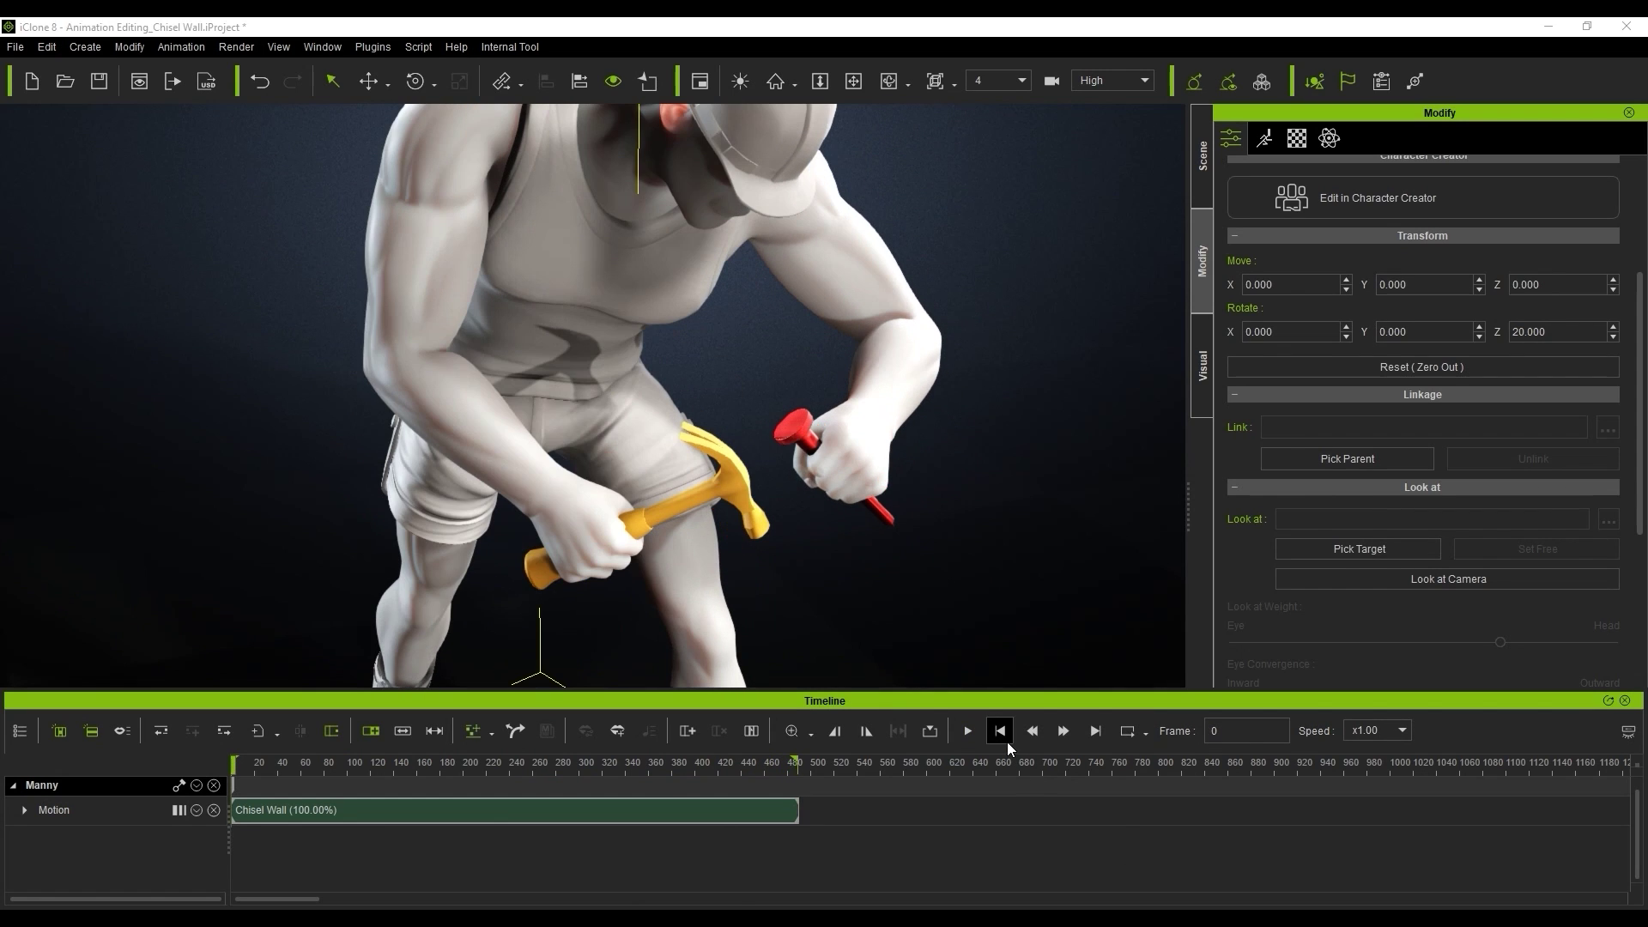
pyautogui.click(796, 436)
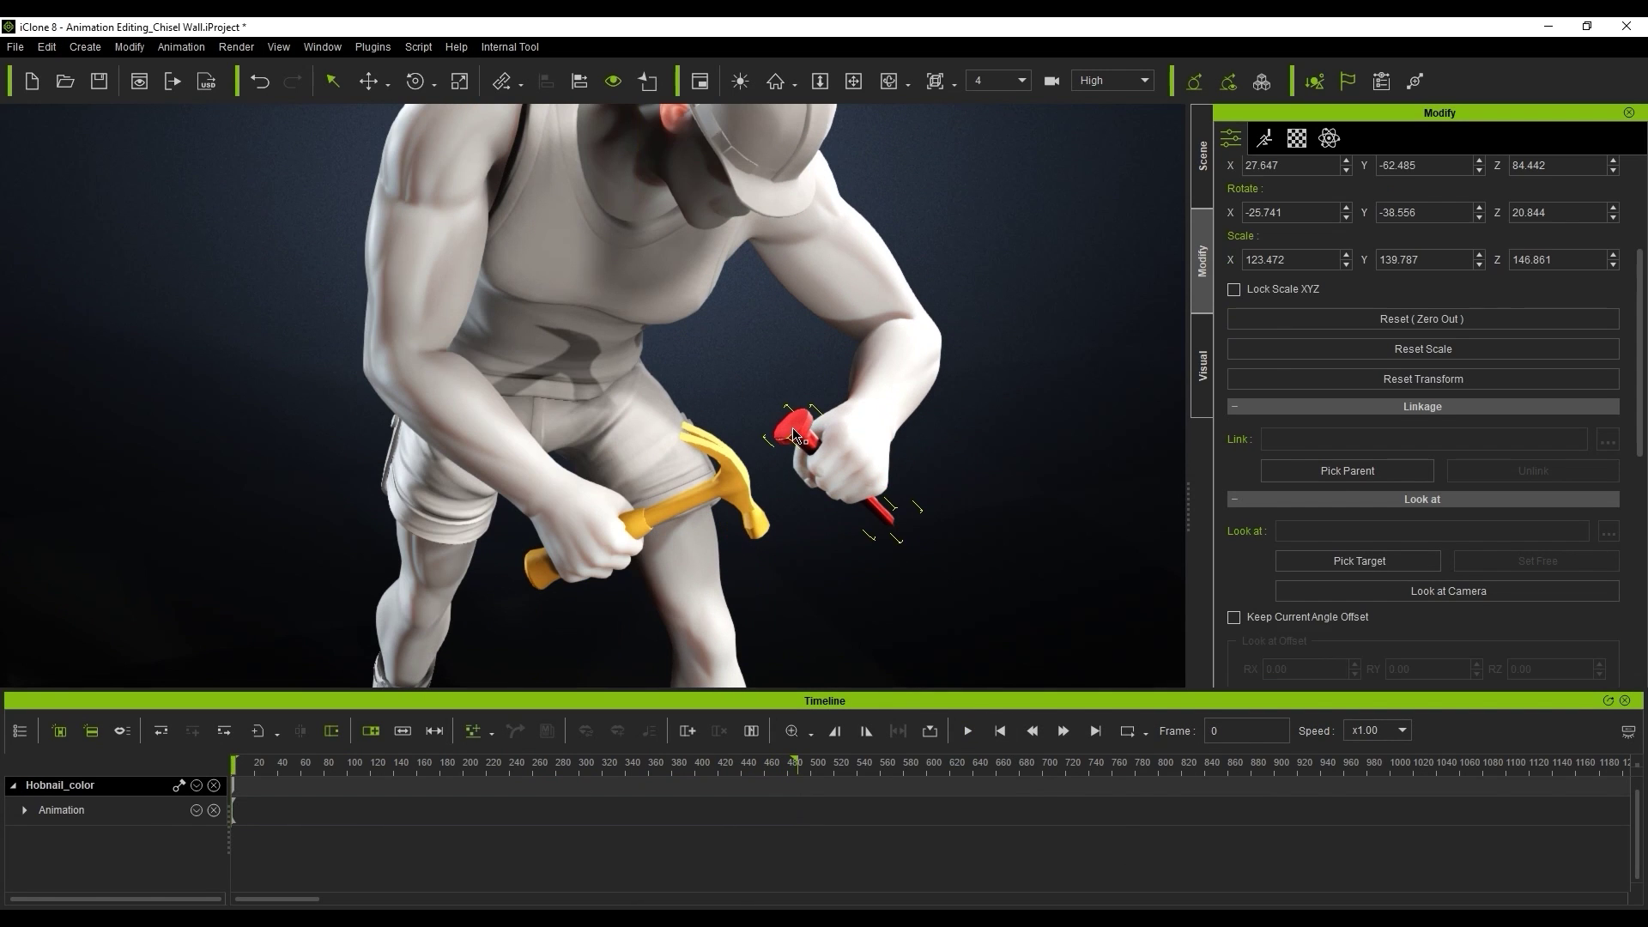
pyautogui.click(1394, 473)
pyautogui.click(871, 436)
# - Link the yellow hammer to Manny's right hand with Pick Parent
pyautogui.click(737, 477)
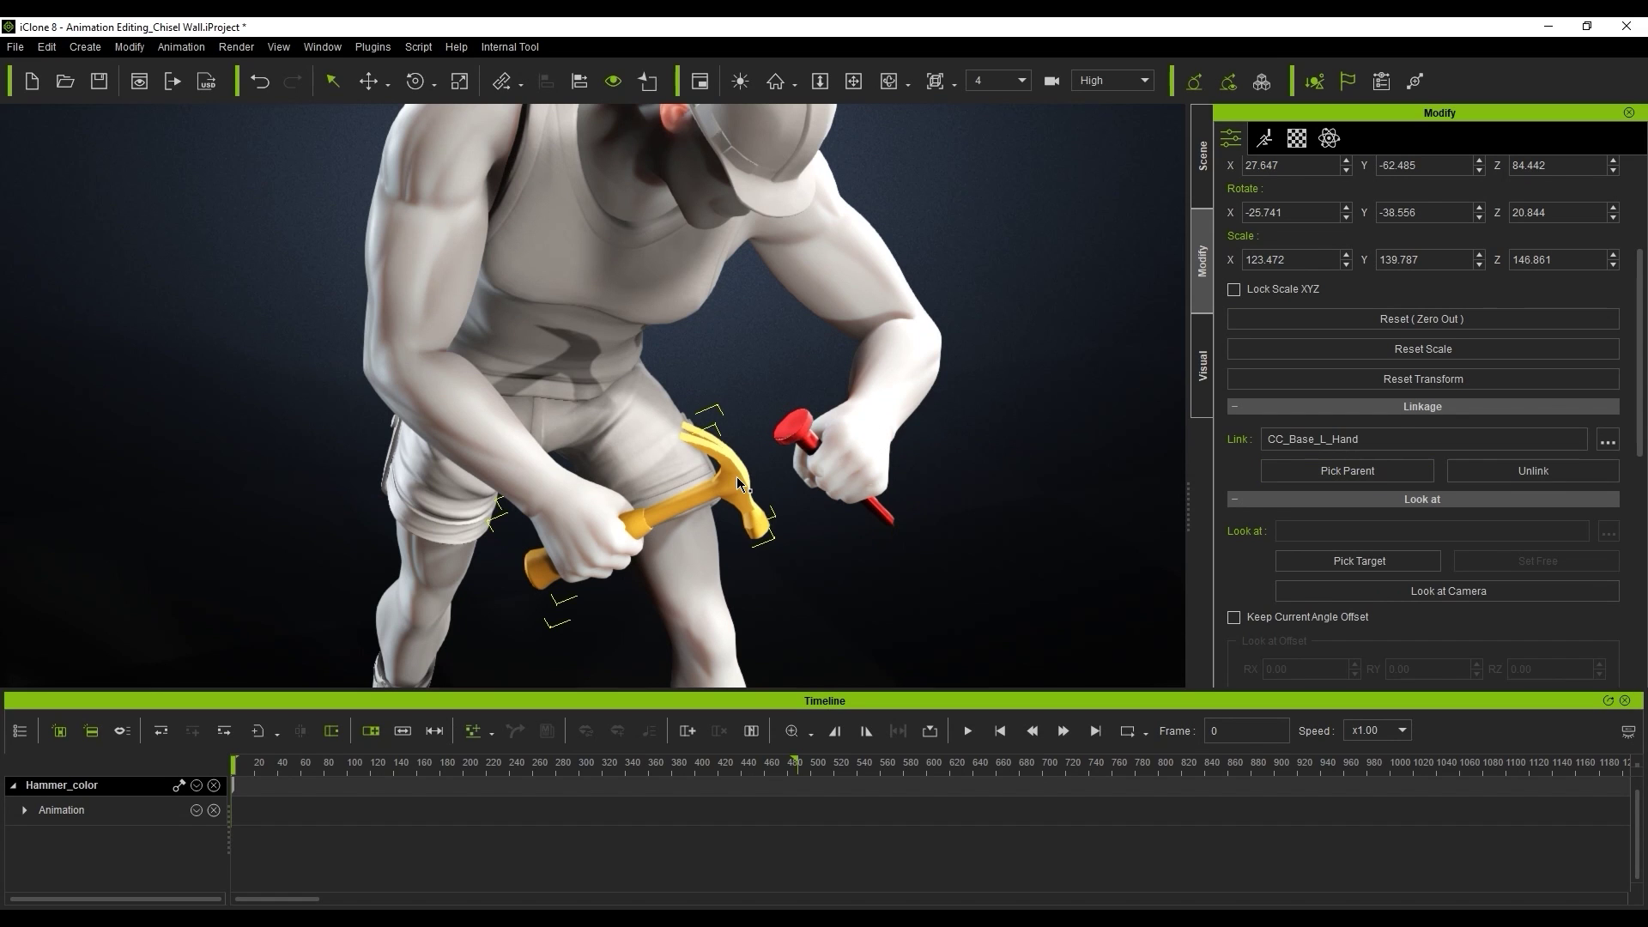
pyautogui.click(1296, 469)
pyautogui.click(563, 514)
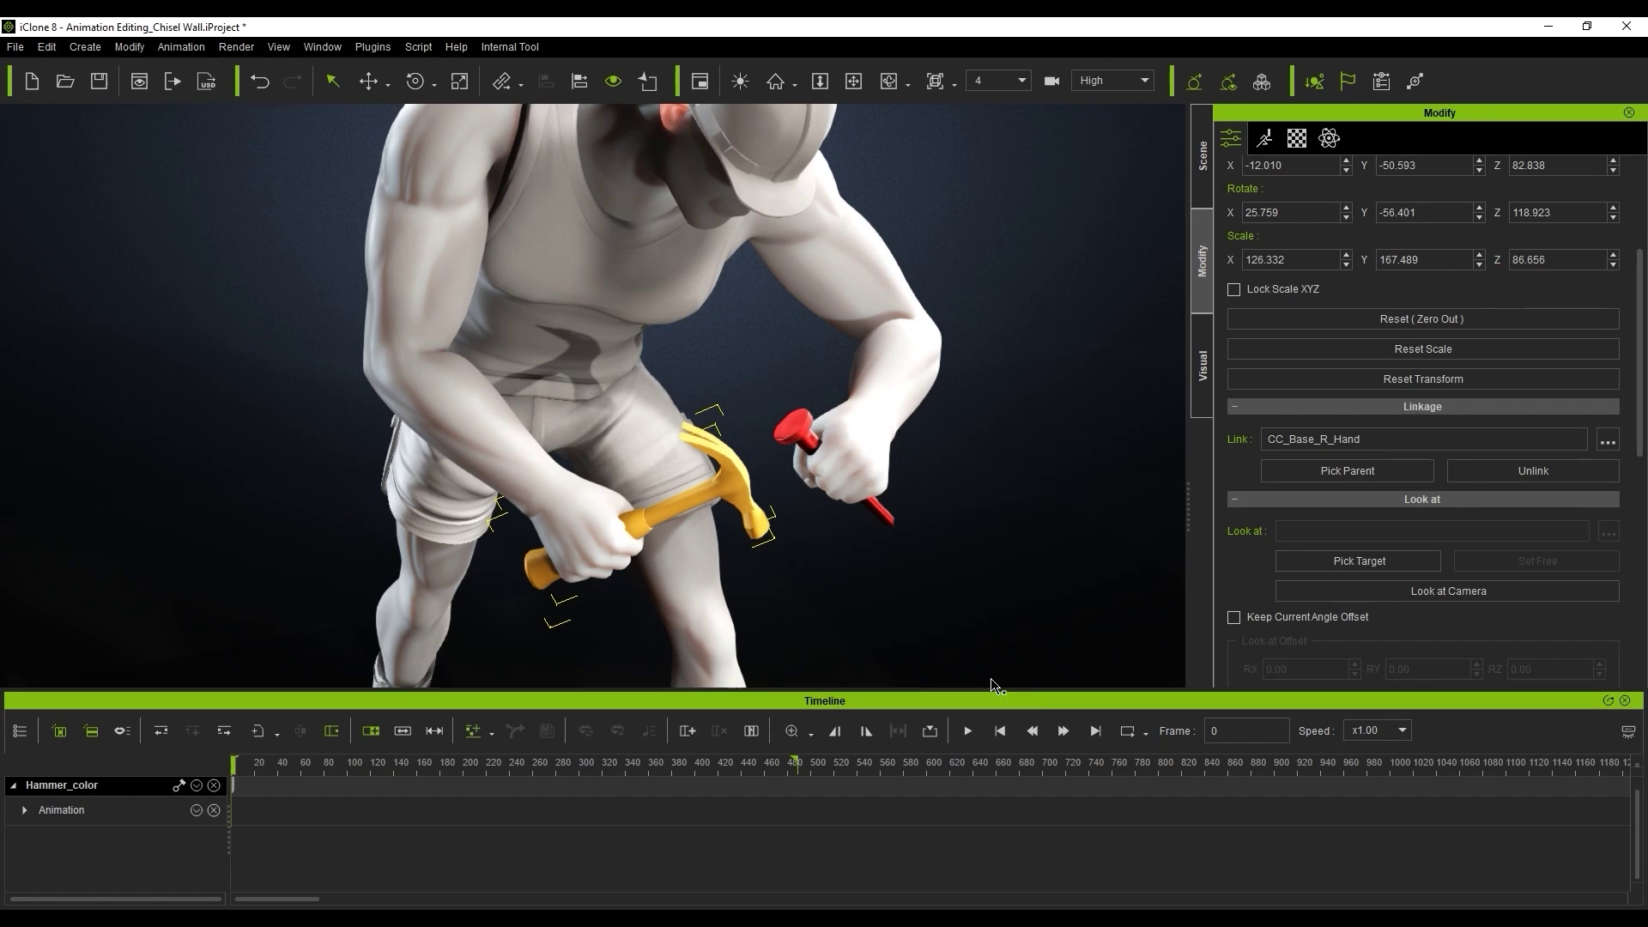
# - Play back to verify both props follow the hands, then reselect the chisel
pyautogui.press('space')
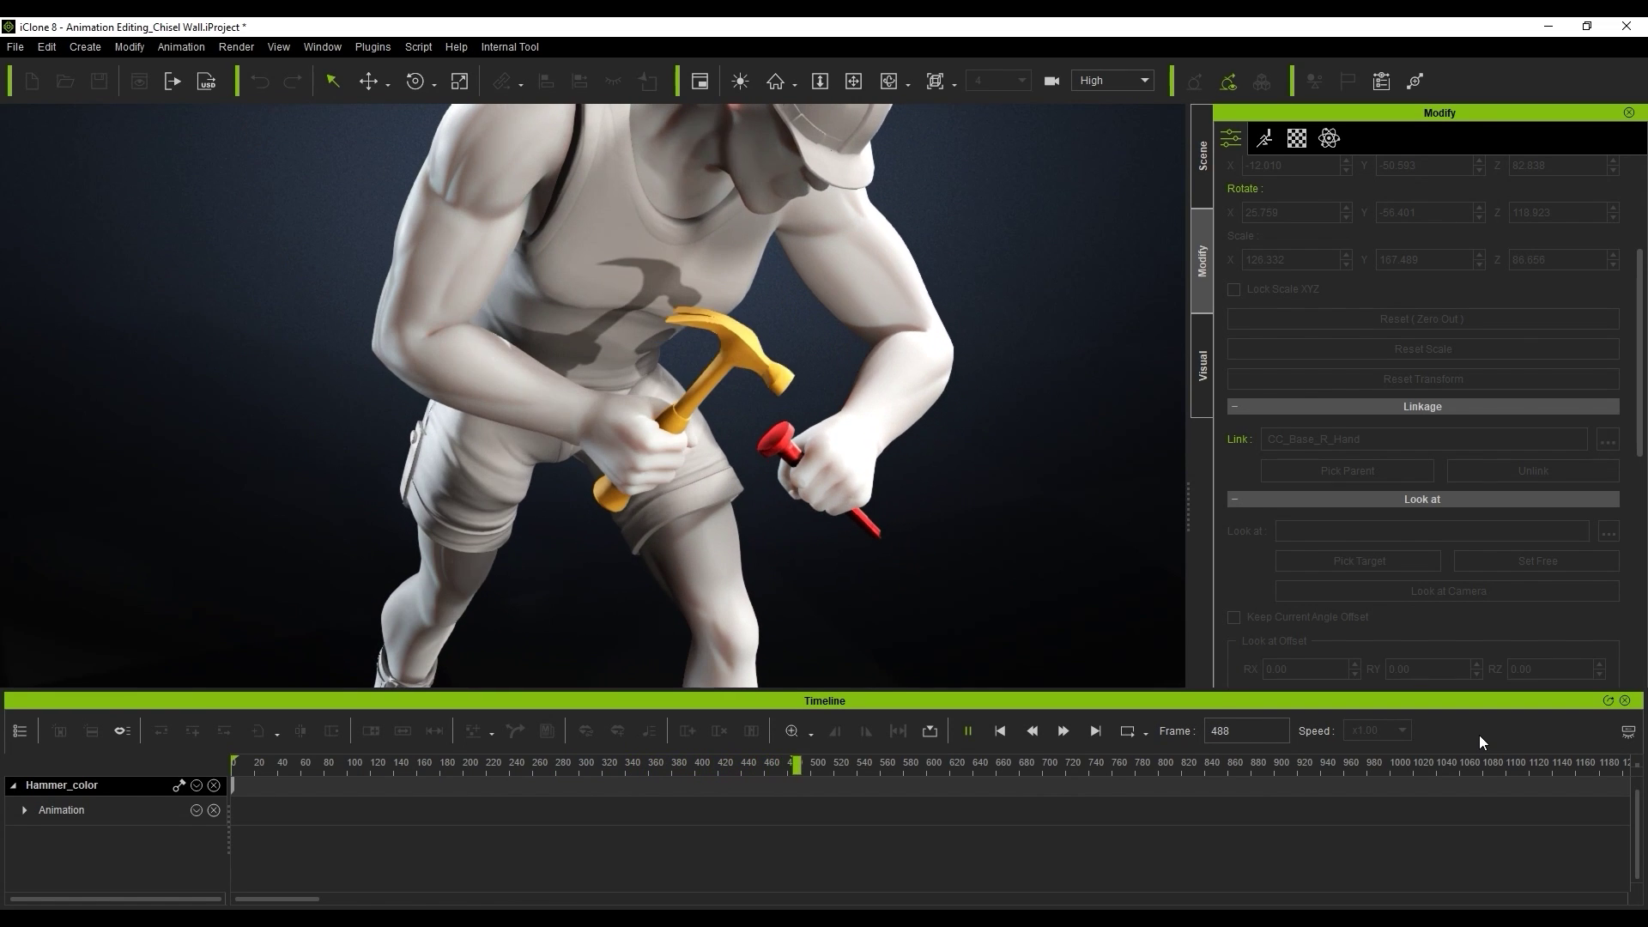
pyautogui.click(1000, 730)
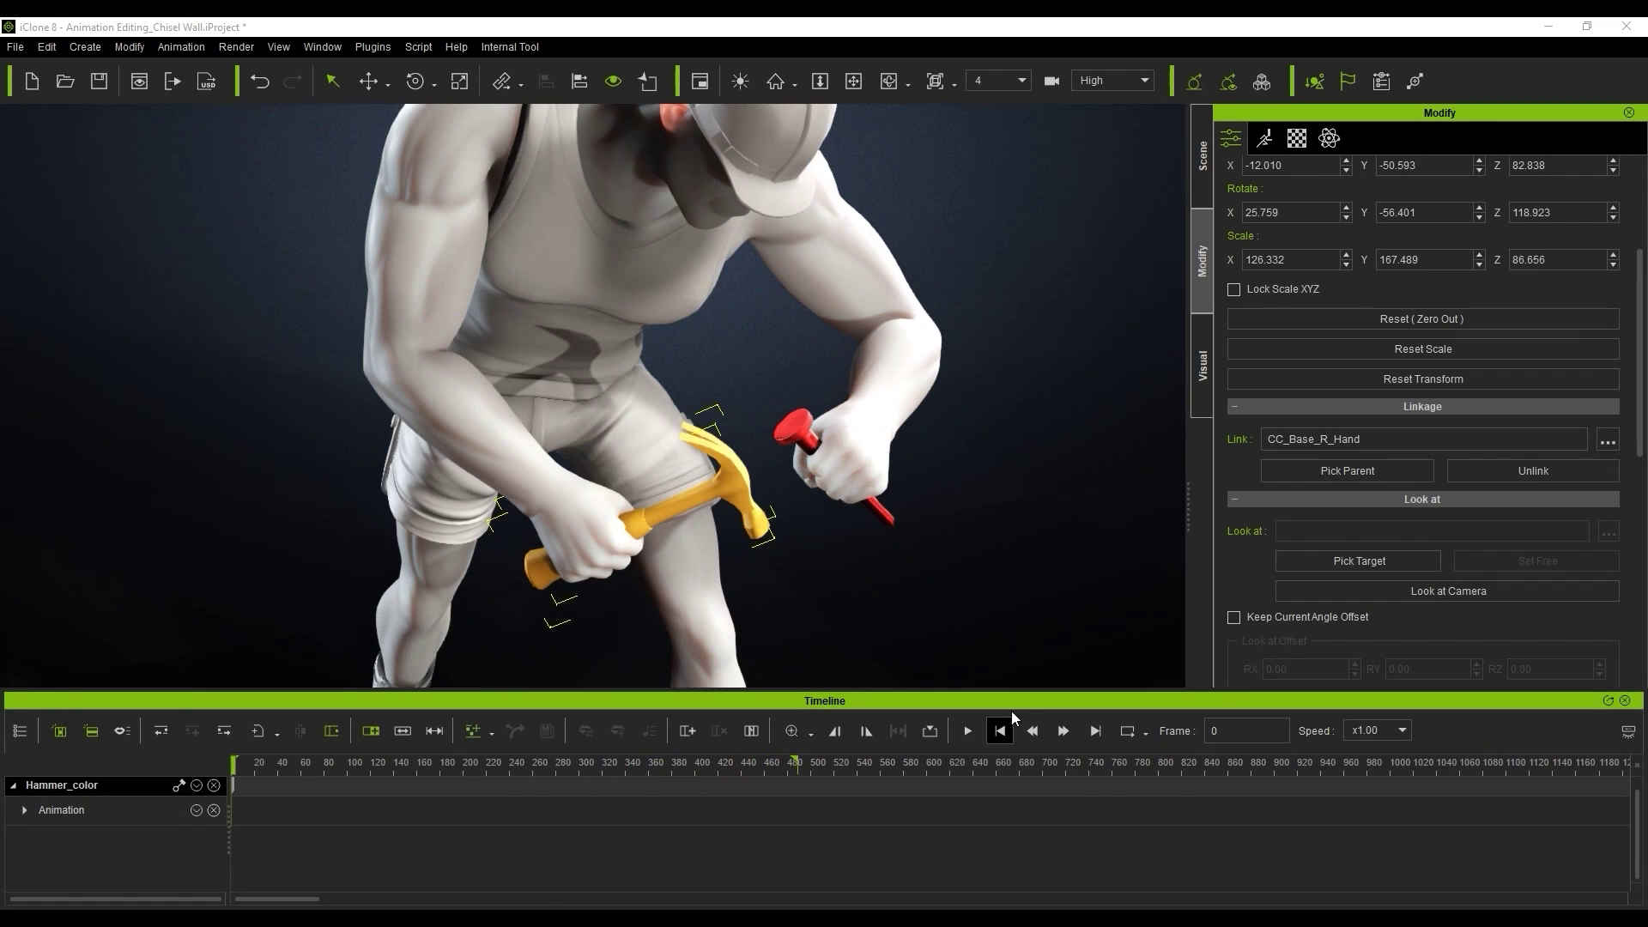
pyautogui.click(790, 441)
pyautogui.click(190, 50)
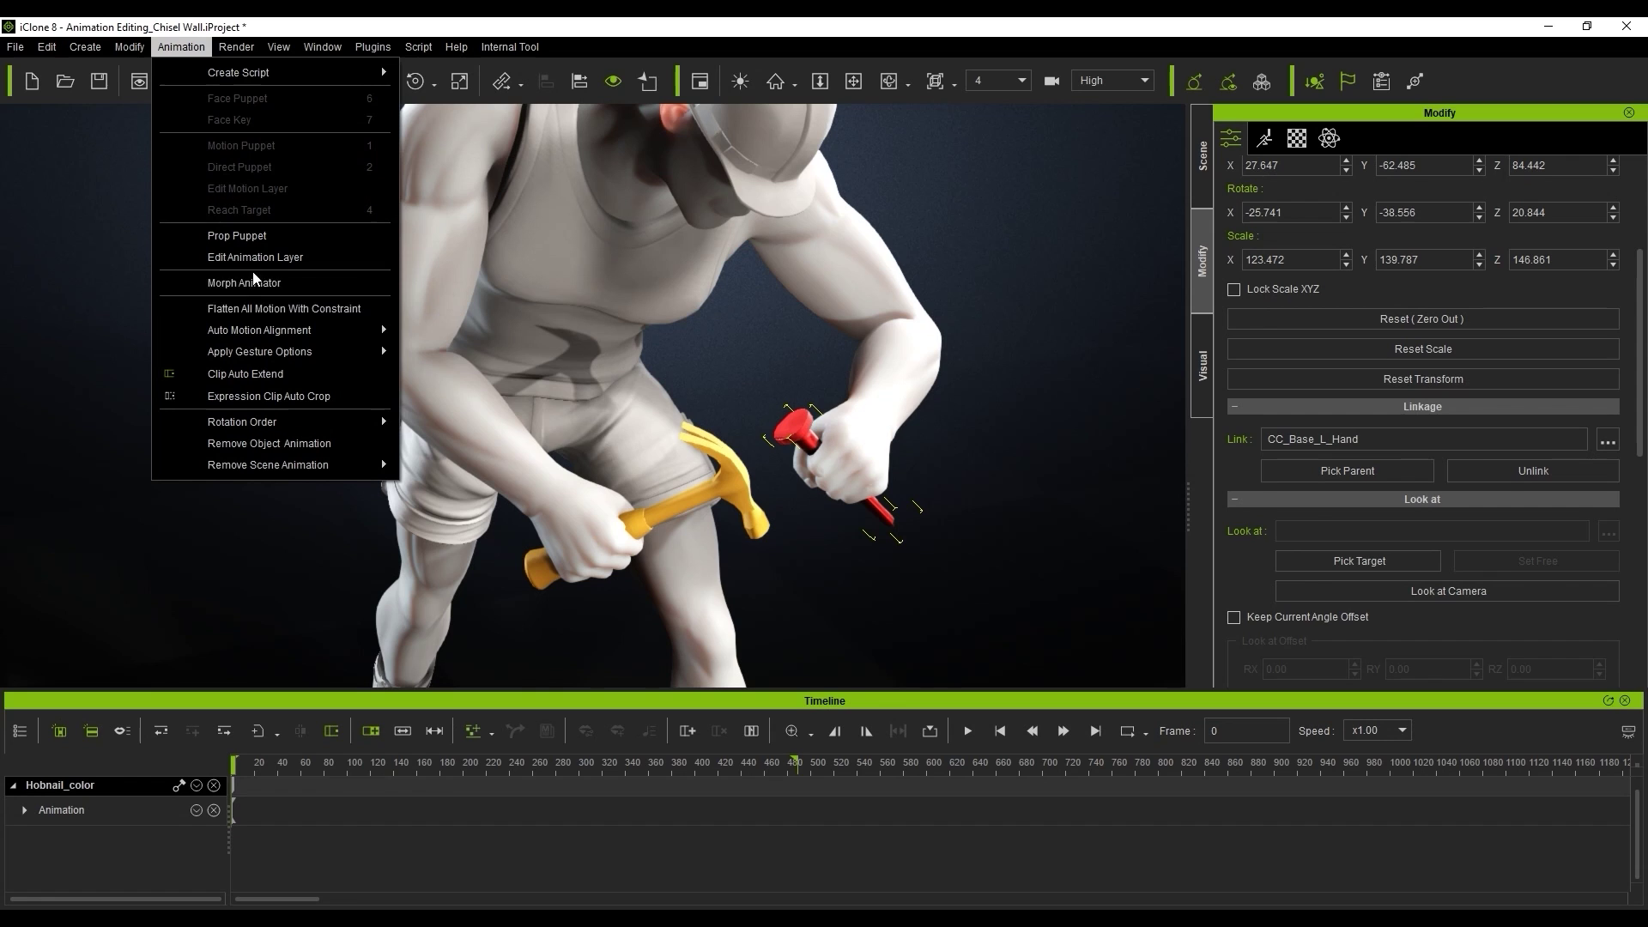
# - Flatten all constrained motion into a Baked clip and split it at frame 490
pyautogui.click(368, 309)
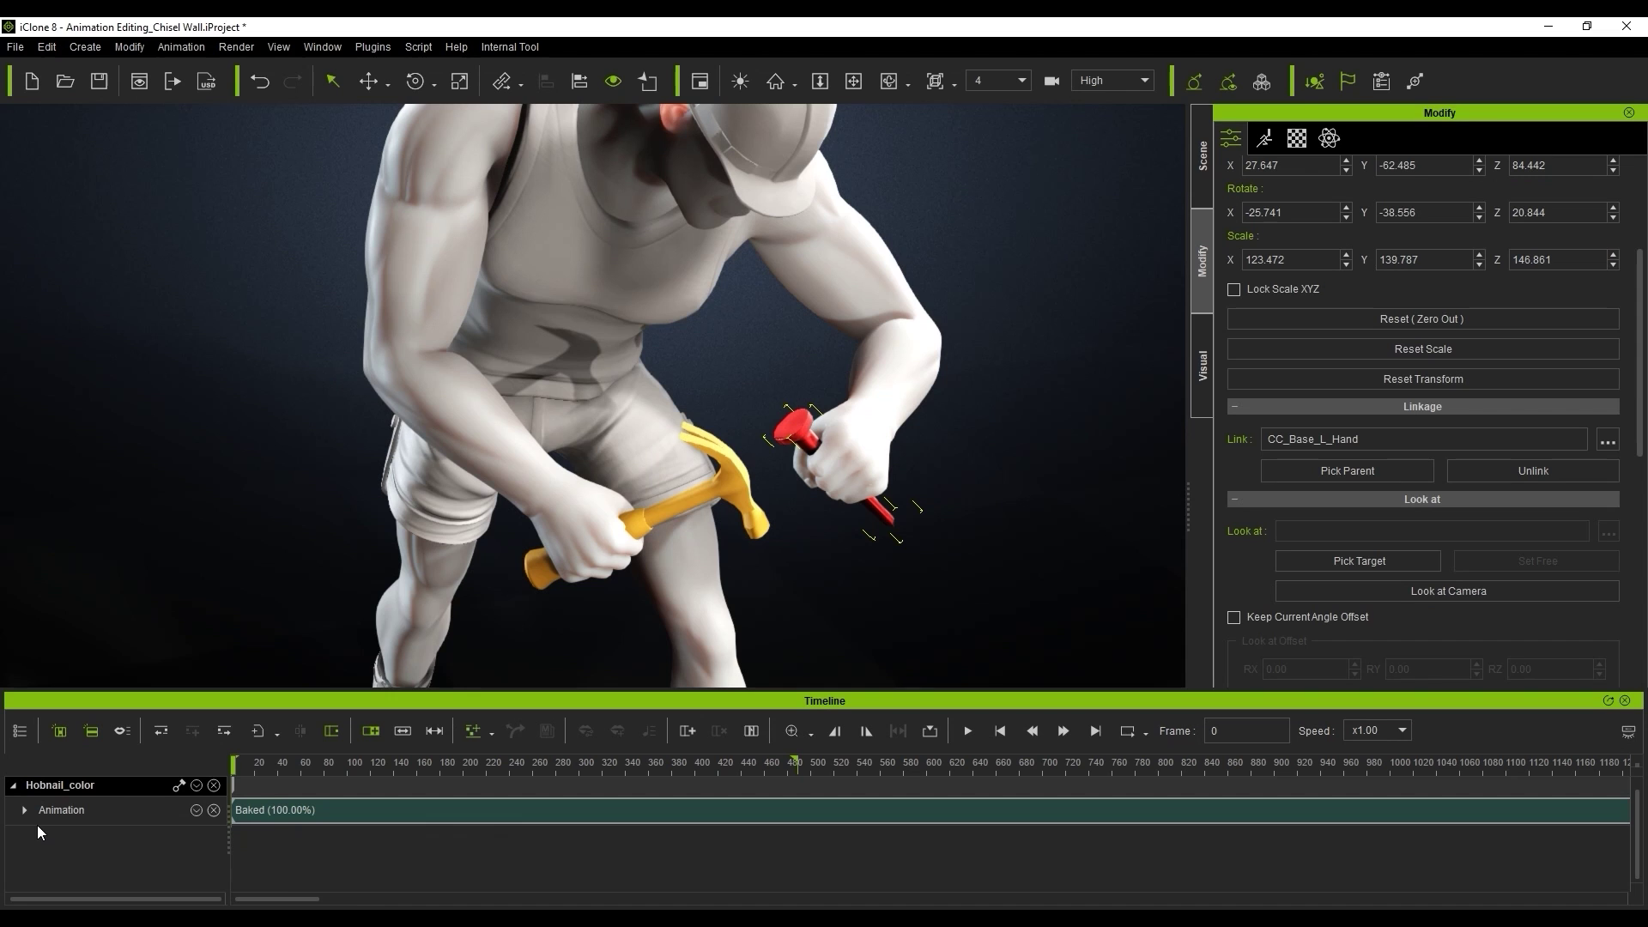
pyautogui.click(393, 811)
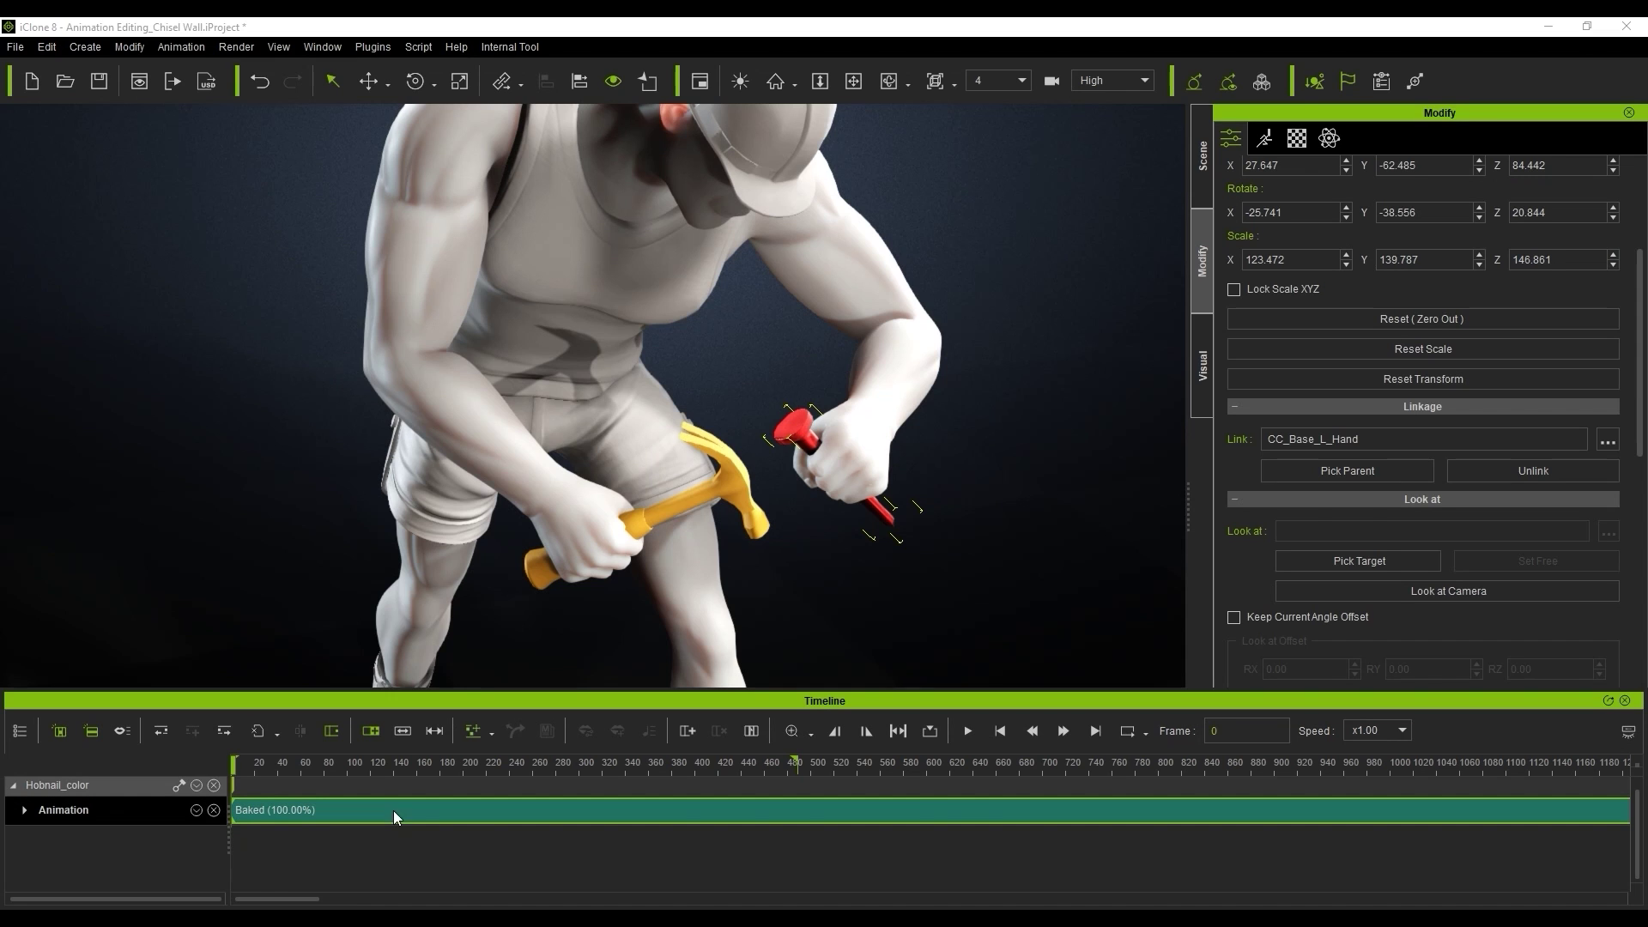
pyautogui.click(1095, 730)
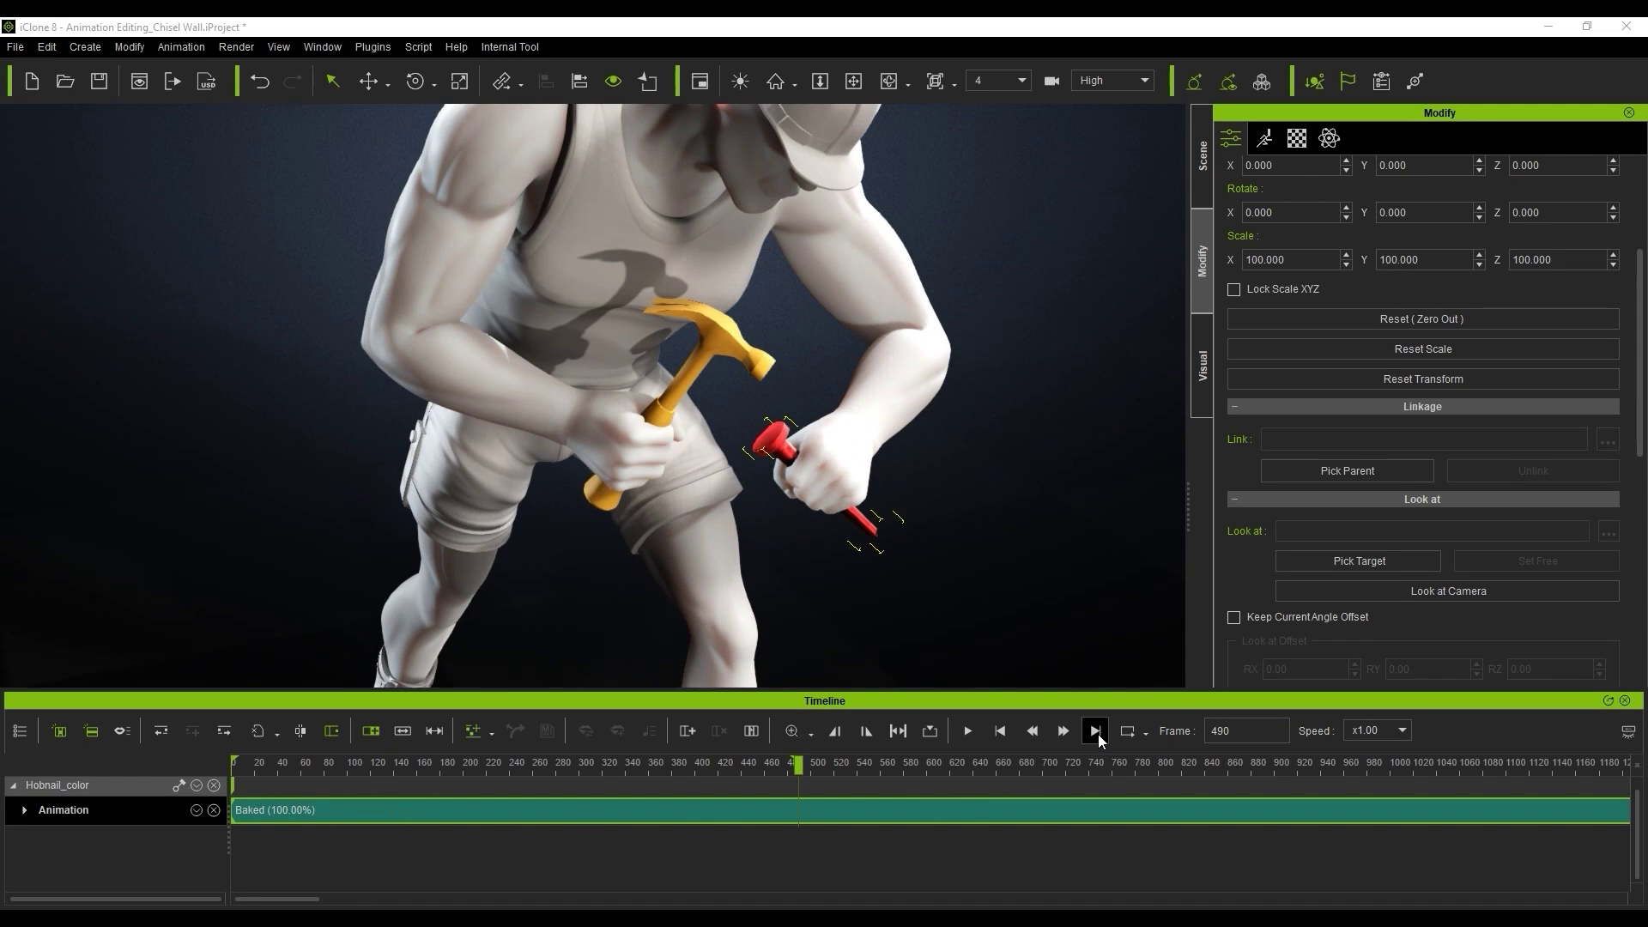
pyautogui.click(301, 731)
# - Delete the clip portion after frame 490 and expand the chisel's animation track
pyautogui.click(869, 812)
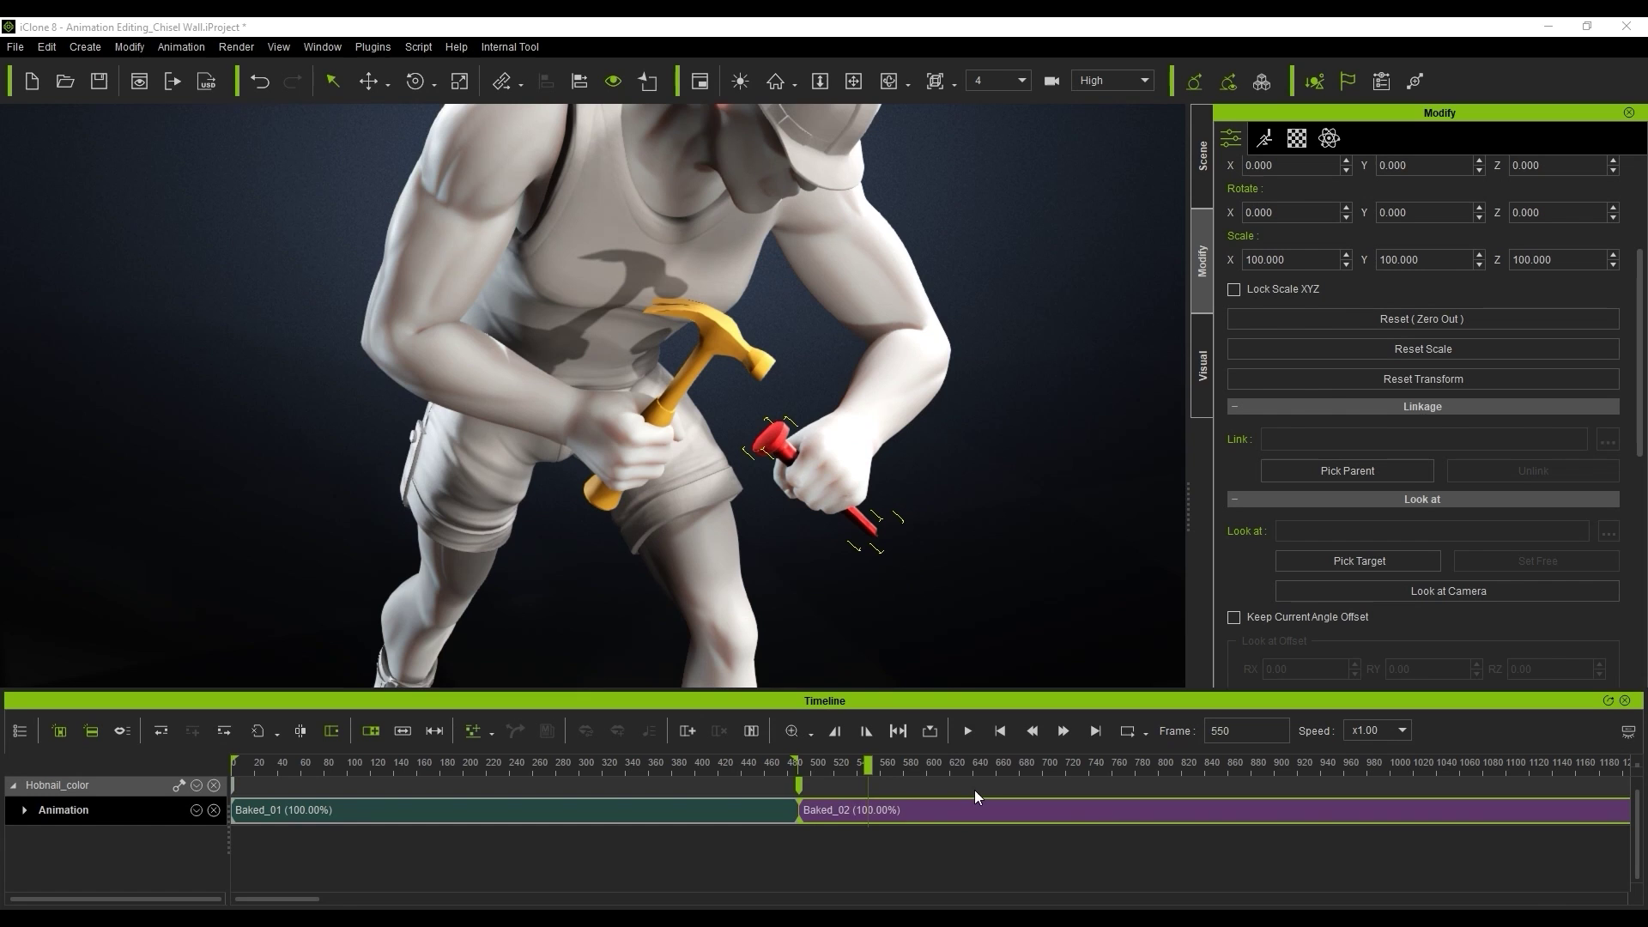
pyautogui.press('Delete')
pyautogui.click(995, 731)
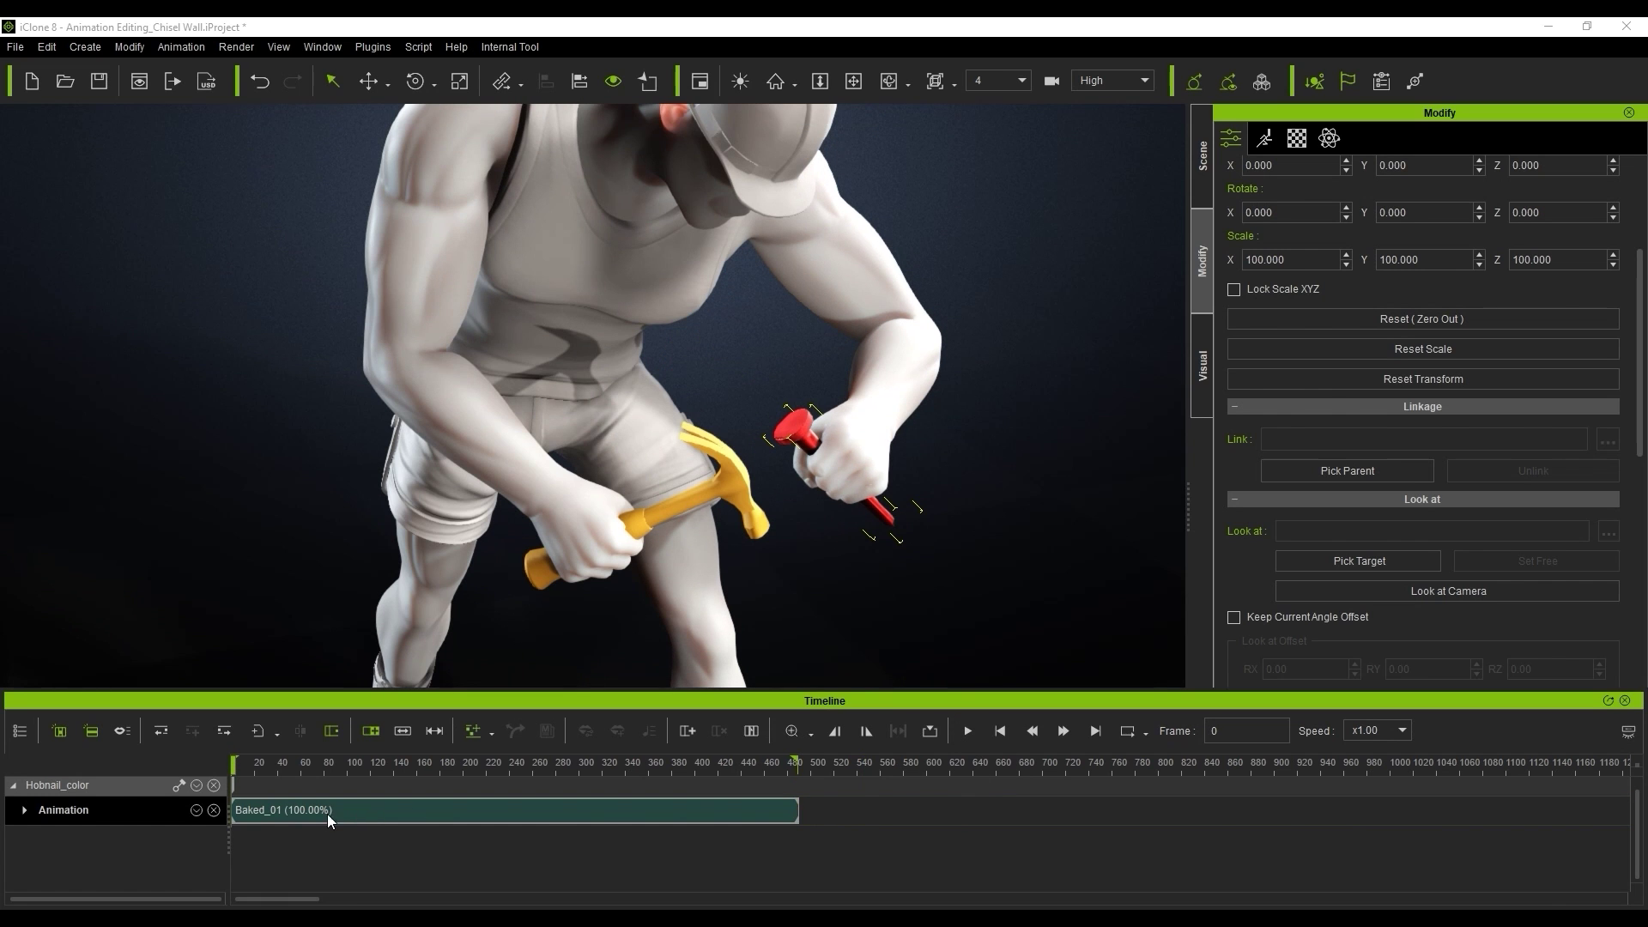
pyautogui.click(25, 811)
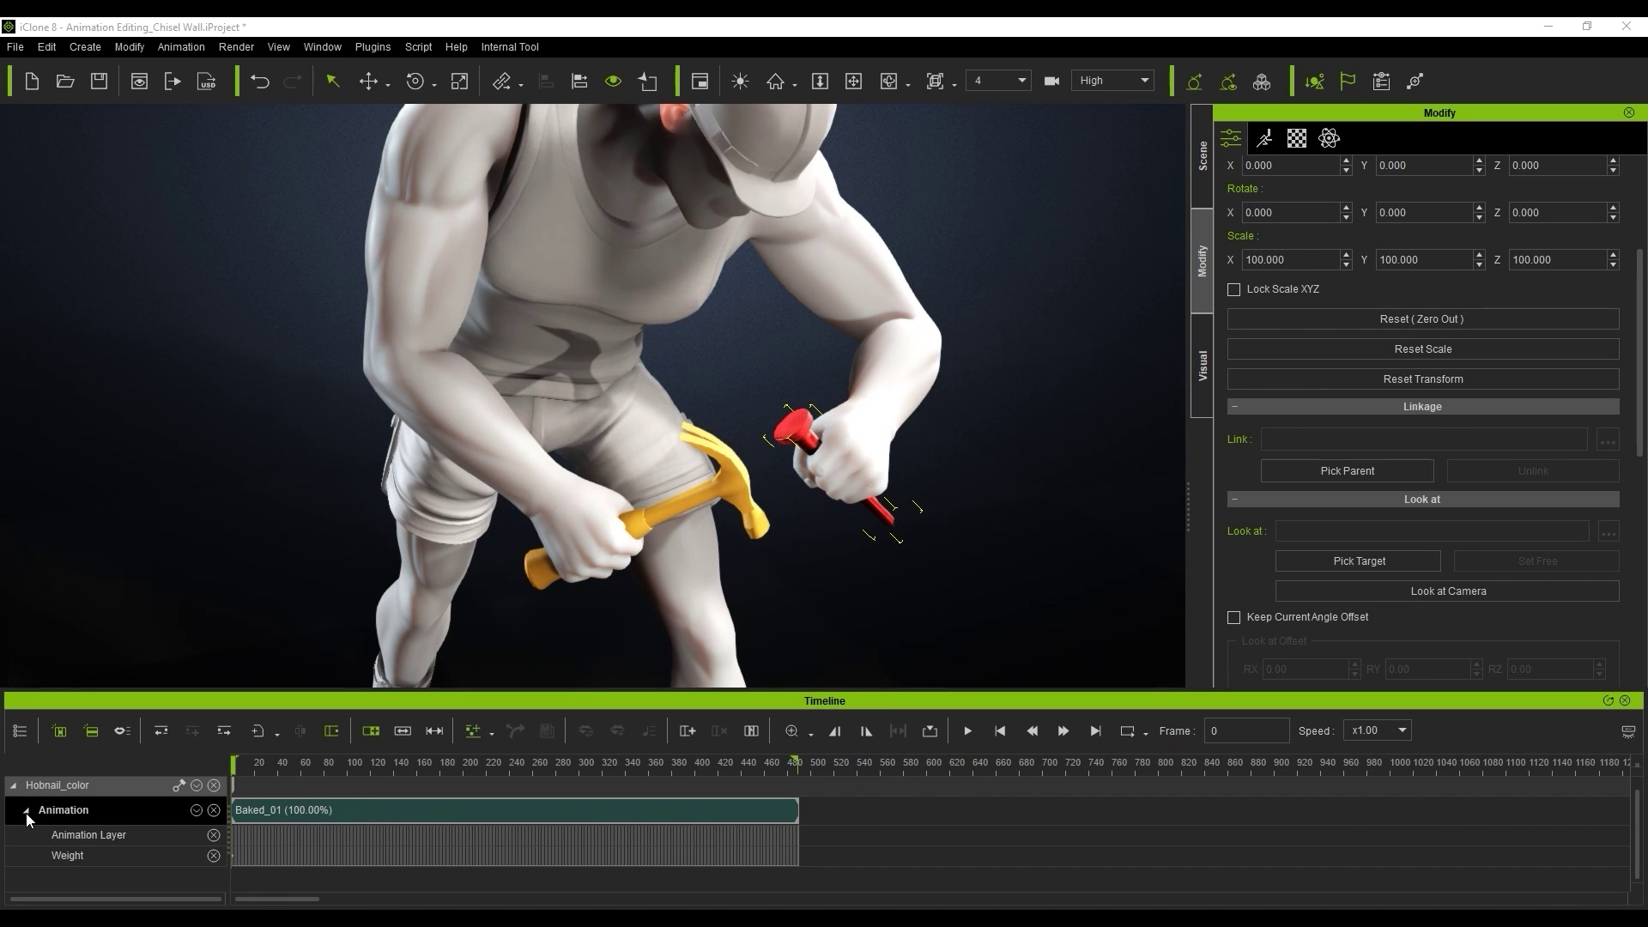
# - Sample the Baked_01 clip into keys with Sample Animation Clip > Sample, then return to frame 0
pyautogui.rightClick(386, 814)
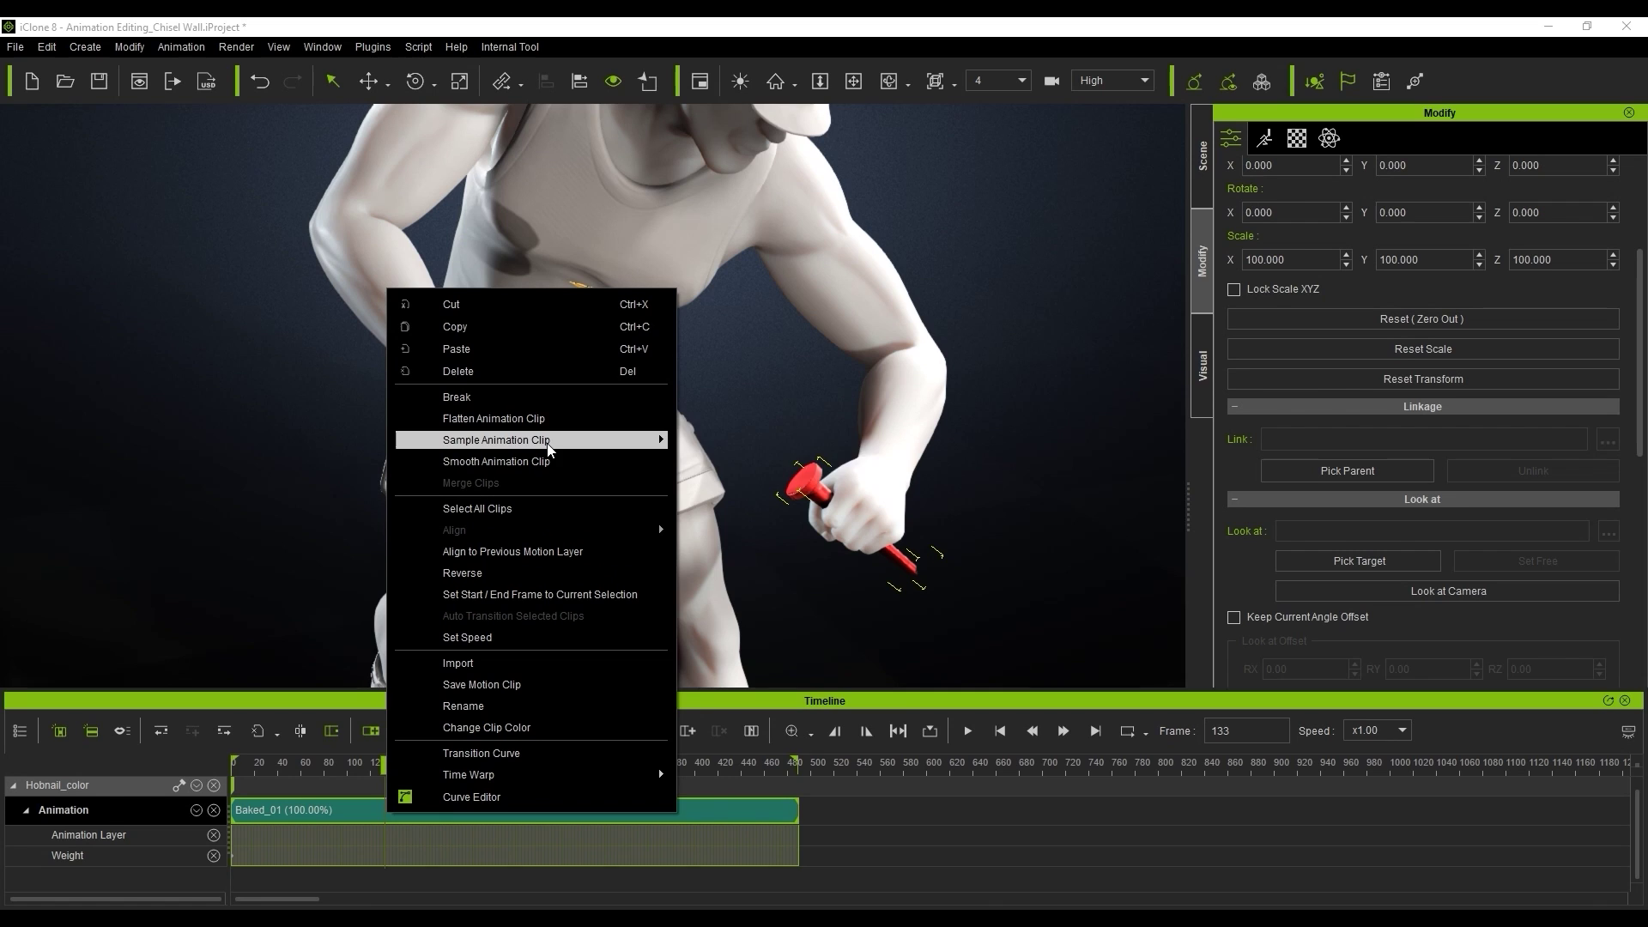
pyautogui.moveTo(549, 442)
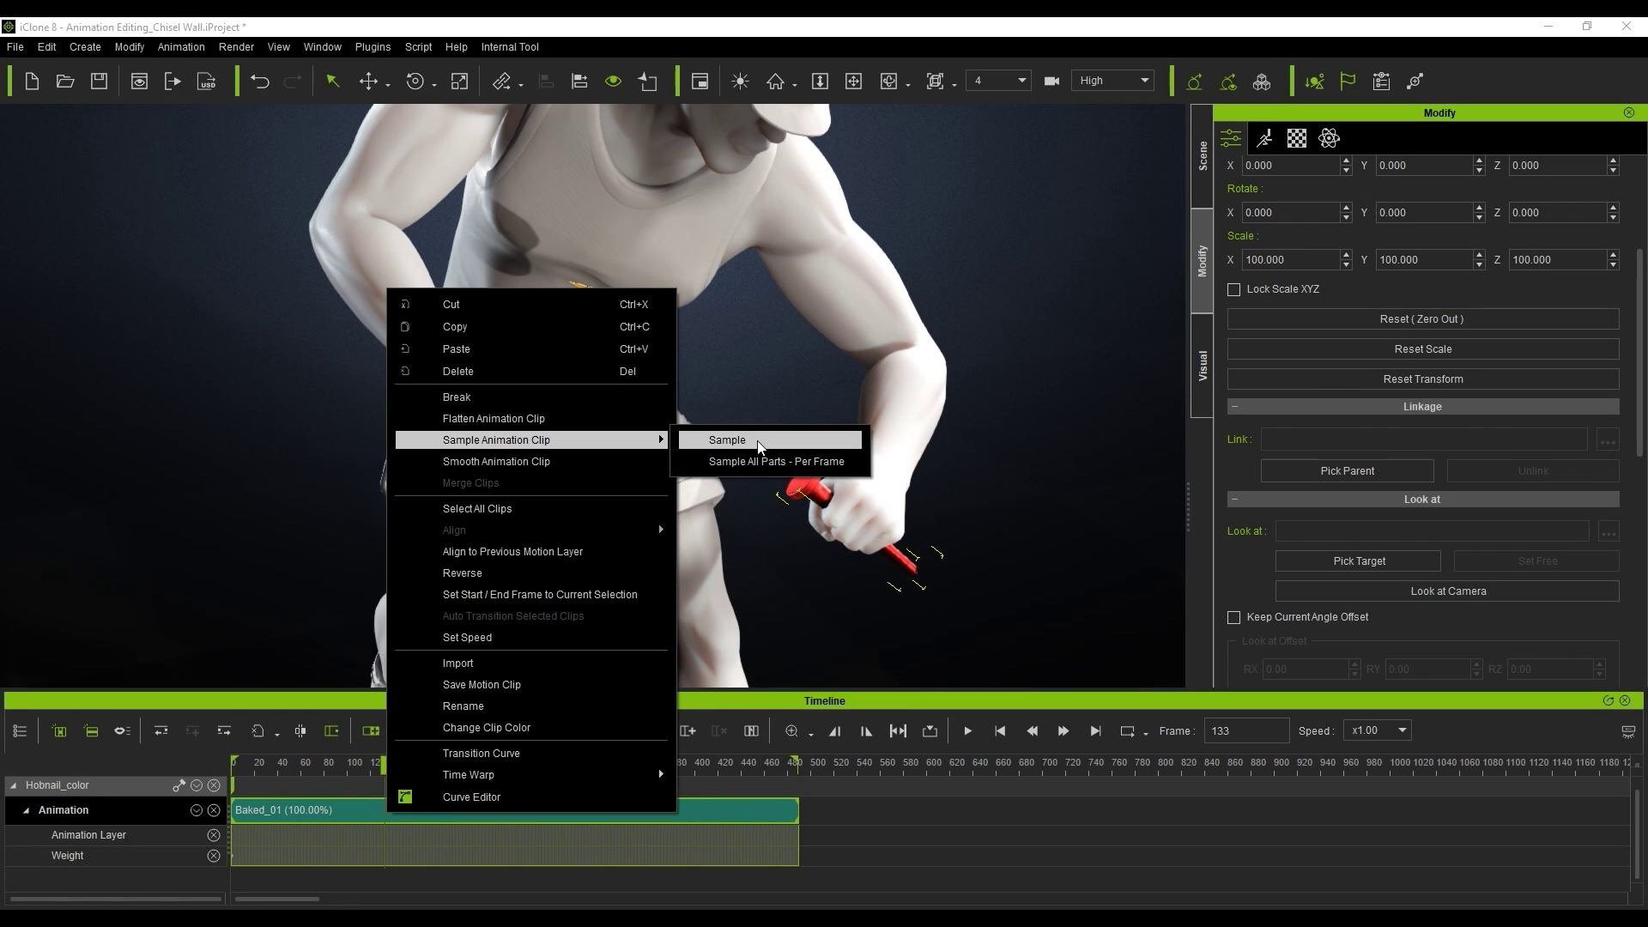
pyautogui.click(759, 444)
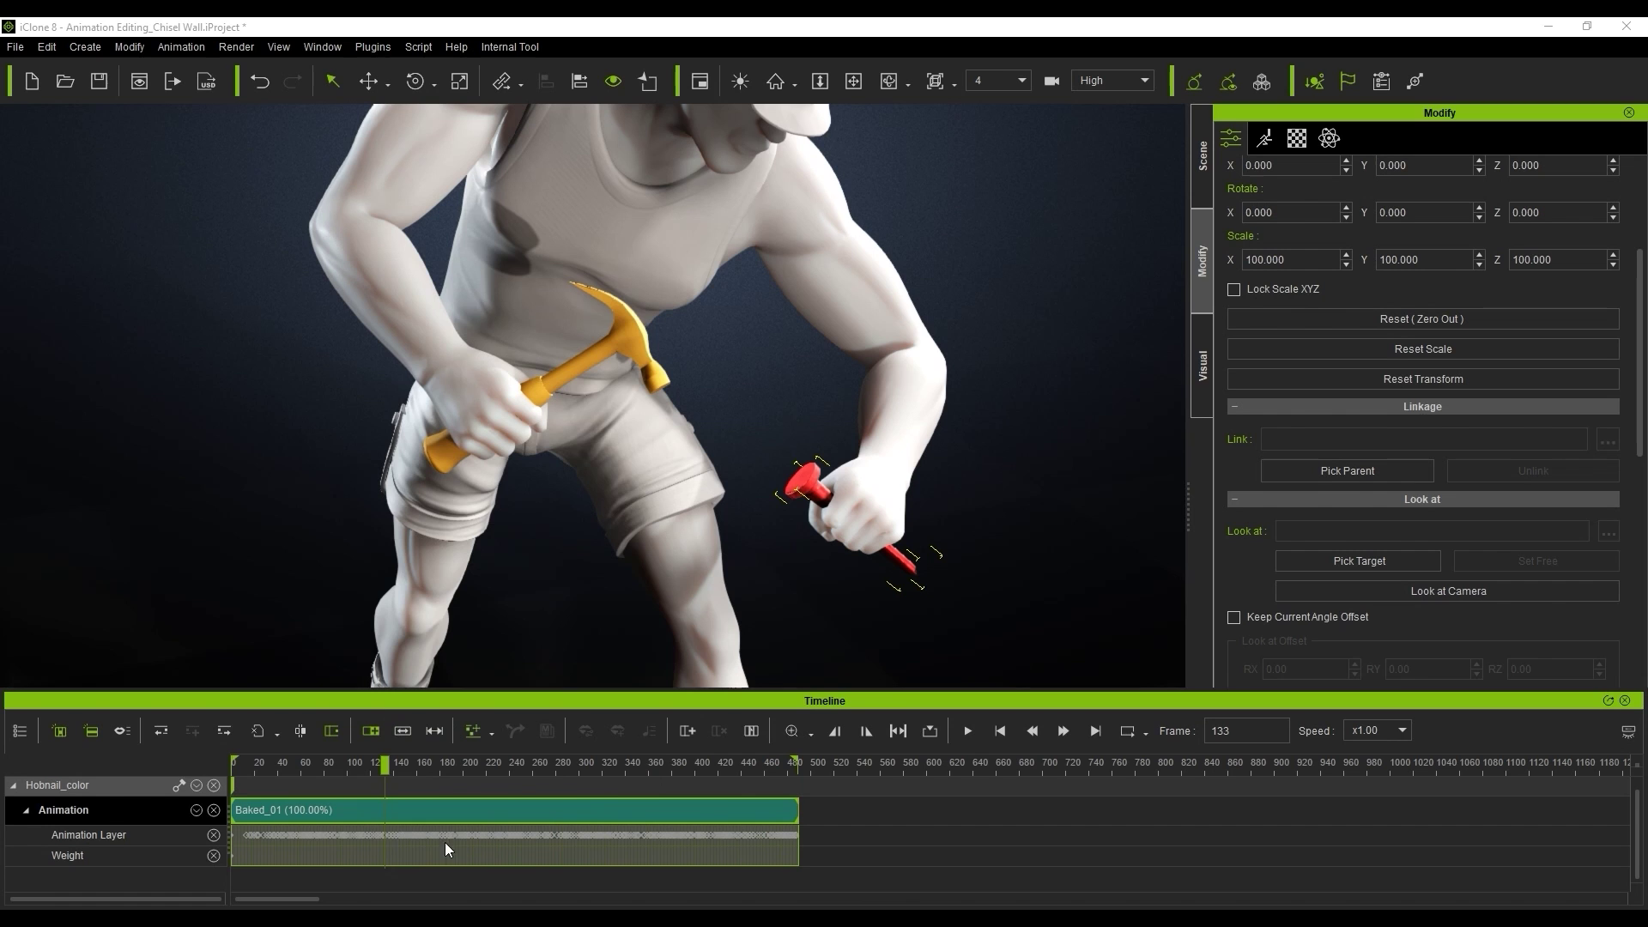
pyautogui.click(1000, 730)
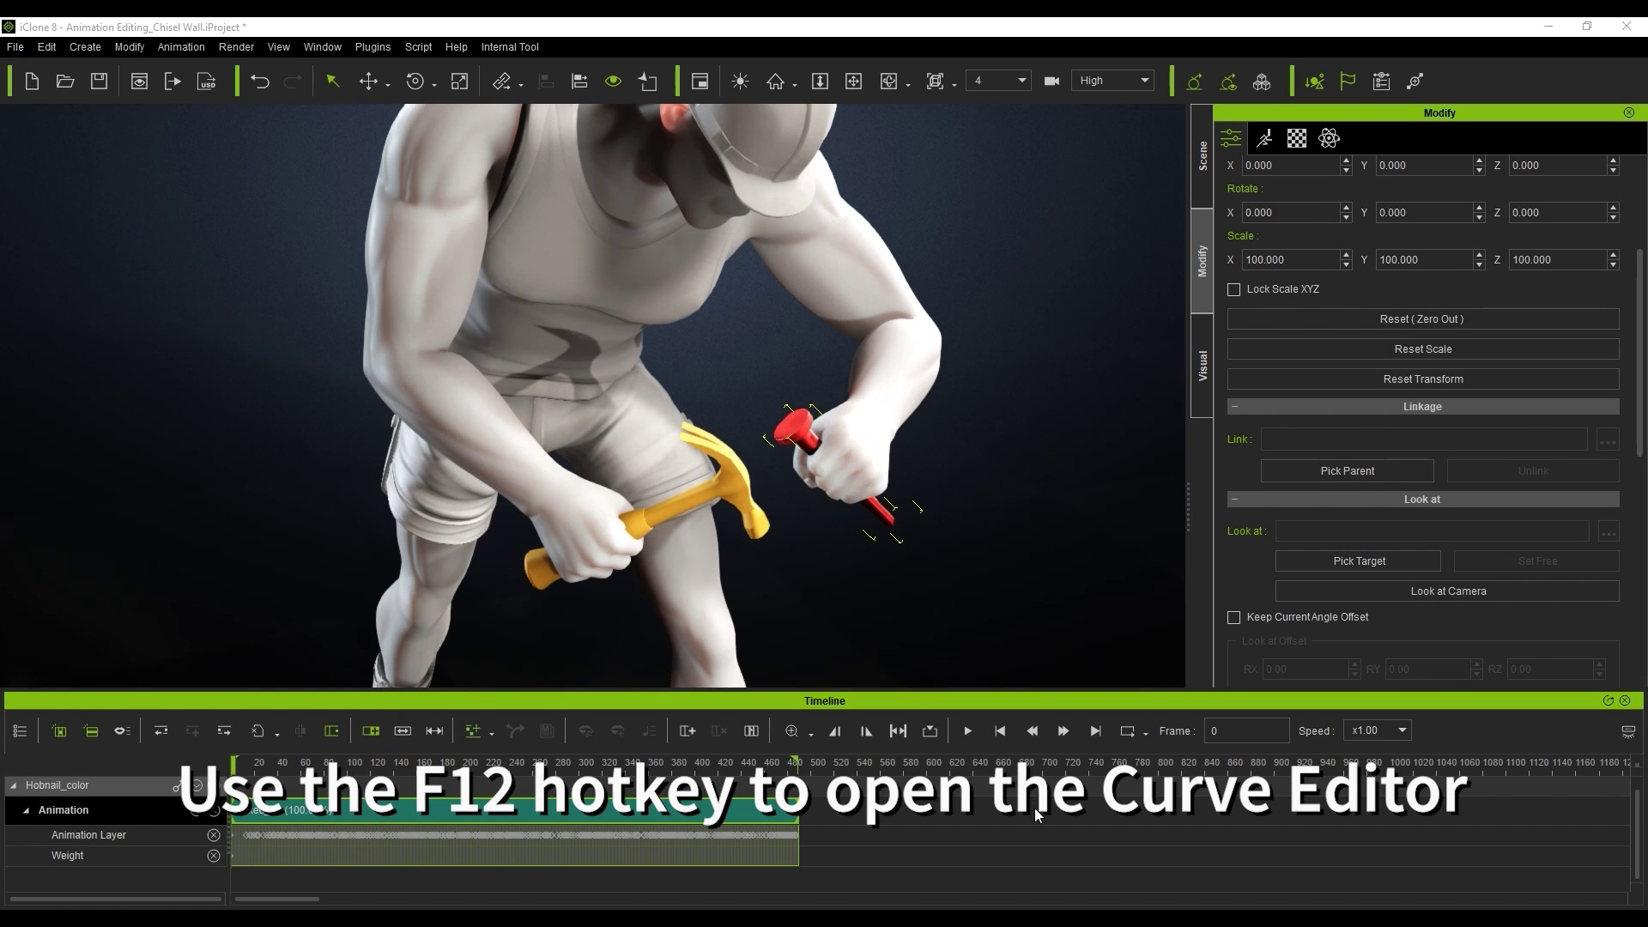
# - Open the Curve Editor with Position X, Y and Z curves shown and select all their keys
pyautogui.press('F12')
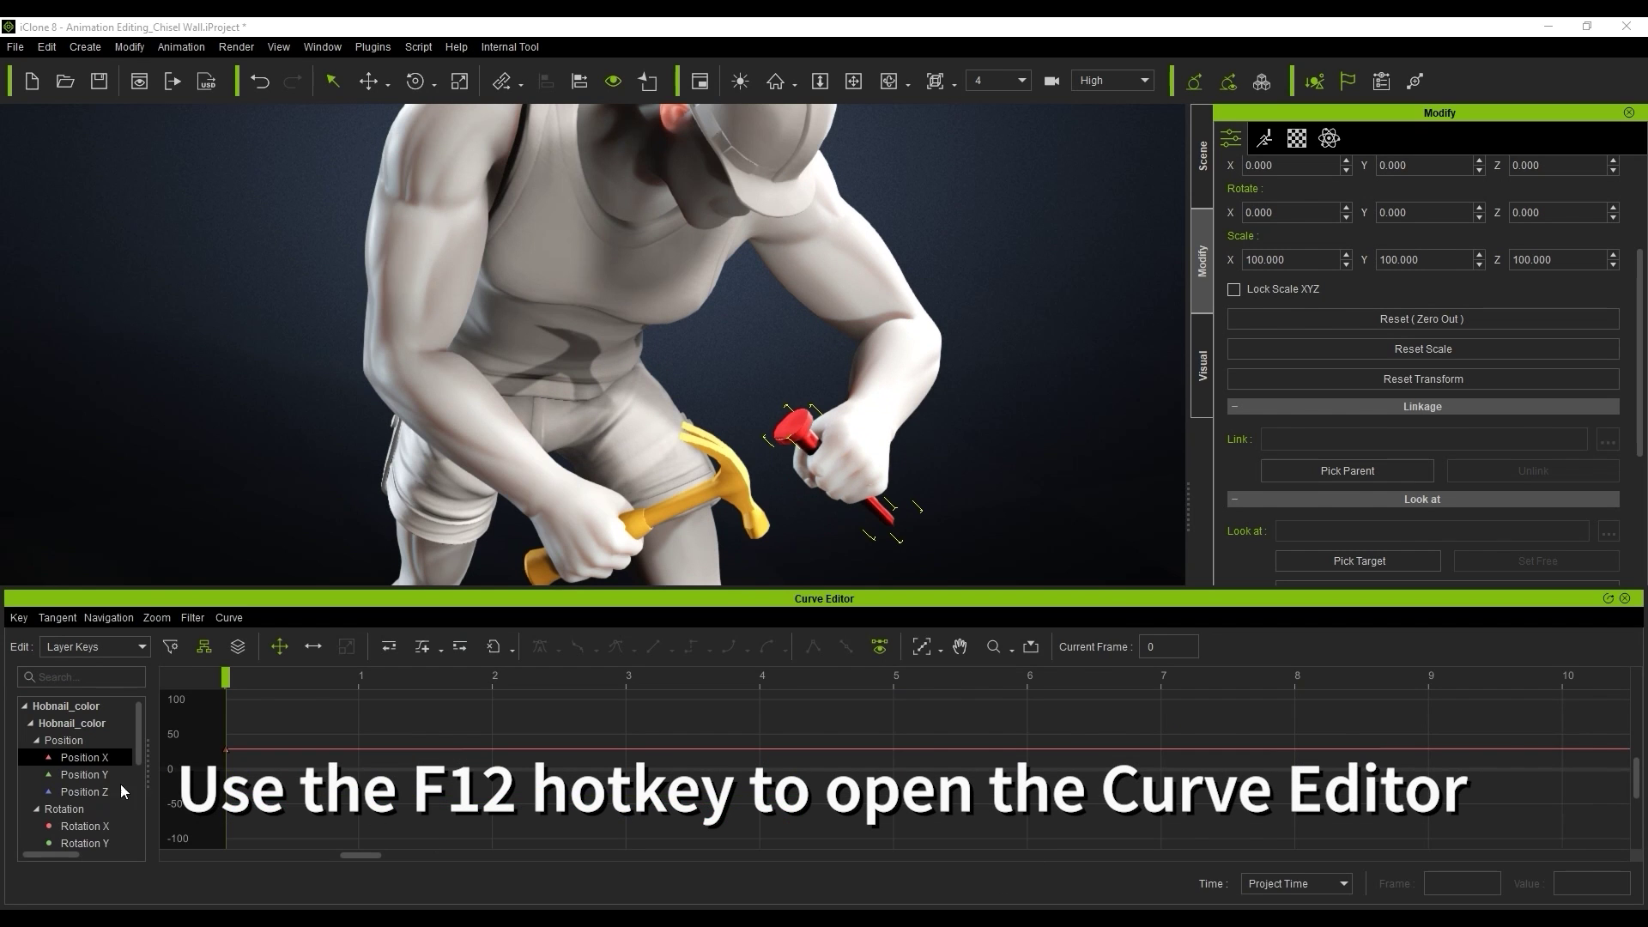
pyautogui.keyDown('ctrl'); pyautogui.click(84, 775); pyautogui.keyUp('ctrl')
pyautogui.keyDown('ctrl'); pyautogui.click(85, 792); pyautogui.keyUp('ctrl')
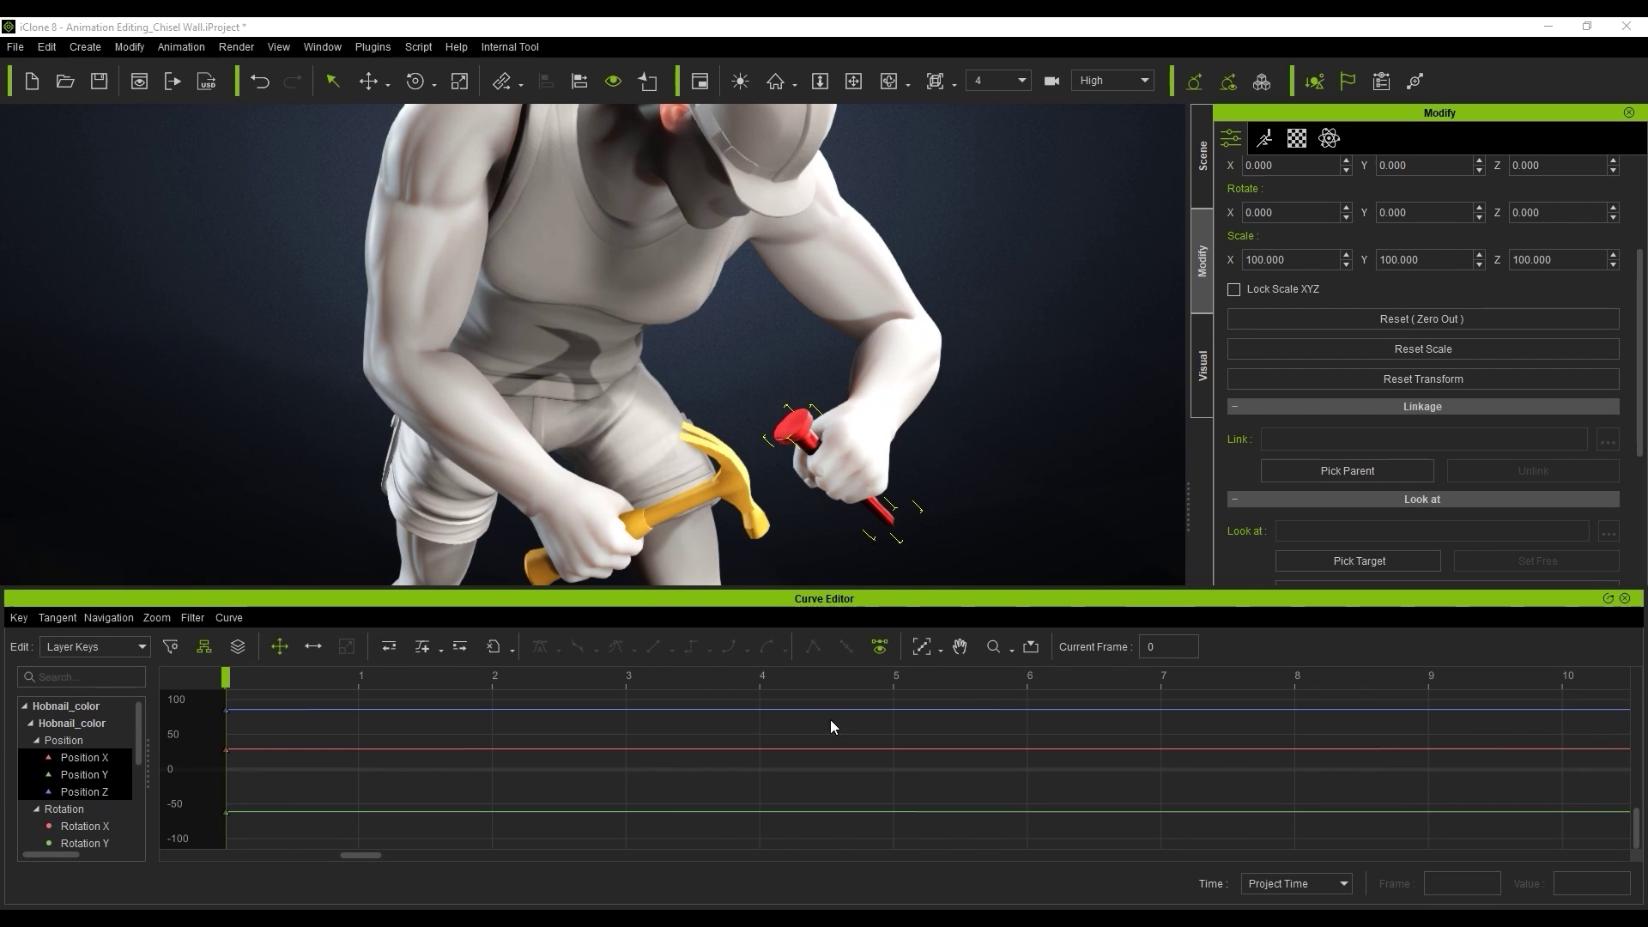
pyautogui.click(923, 648)
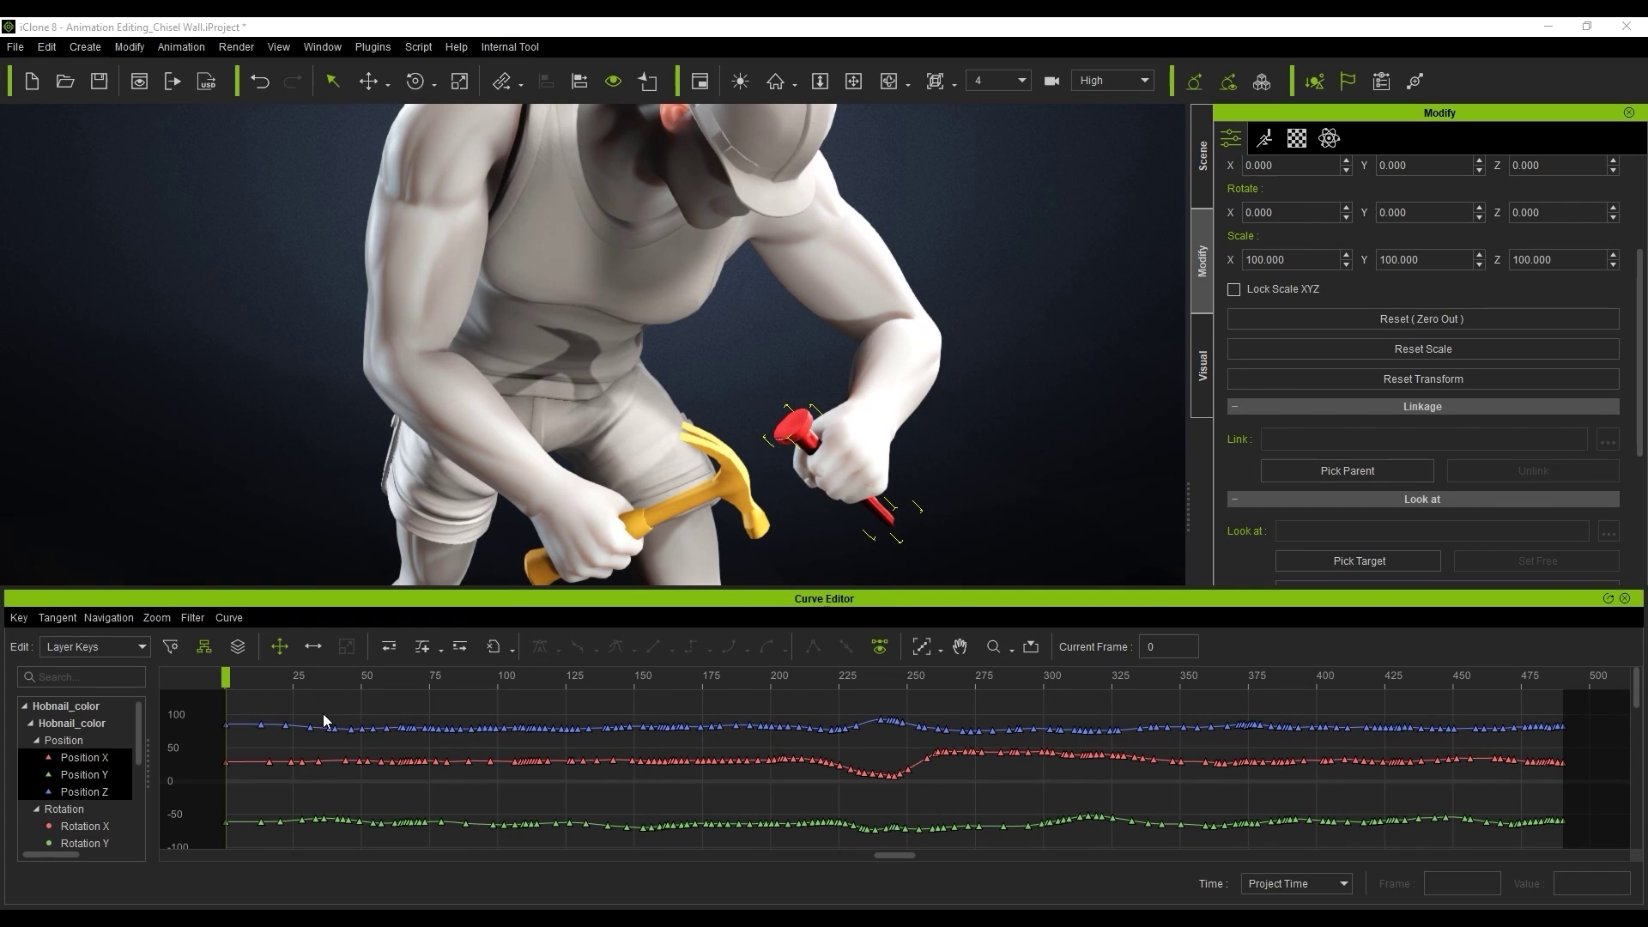
pyautogui.moveTo(249, 701); pyautogui.dragTo(1559, 837)
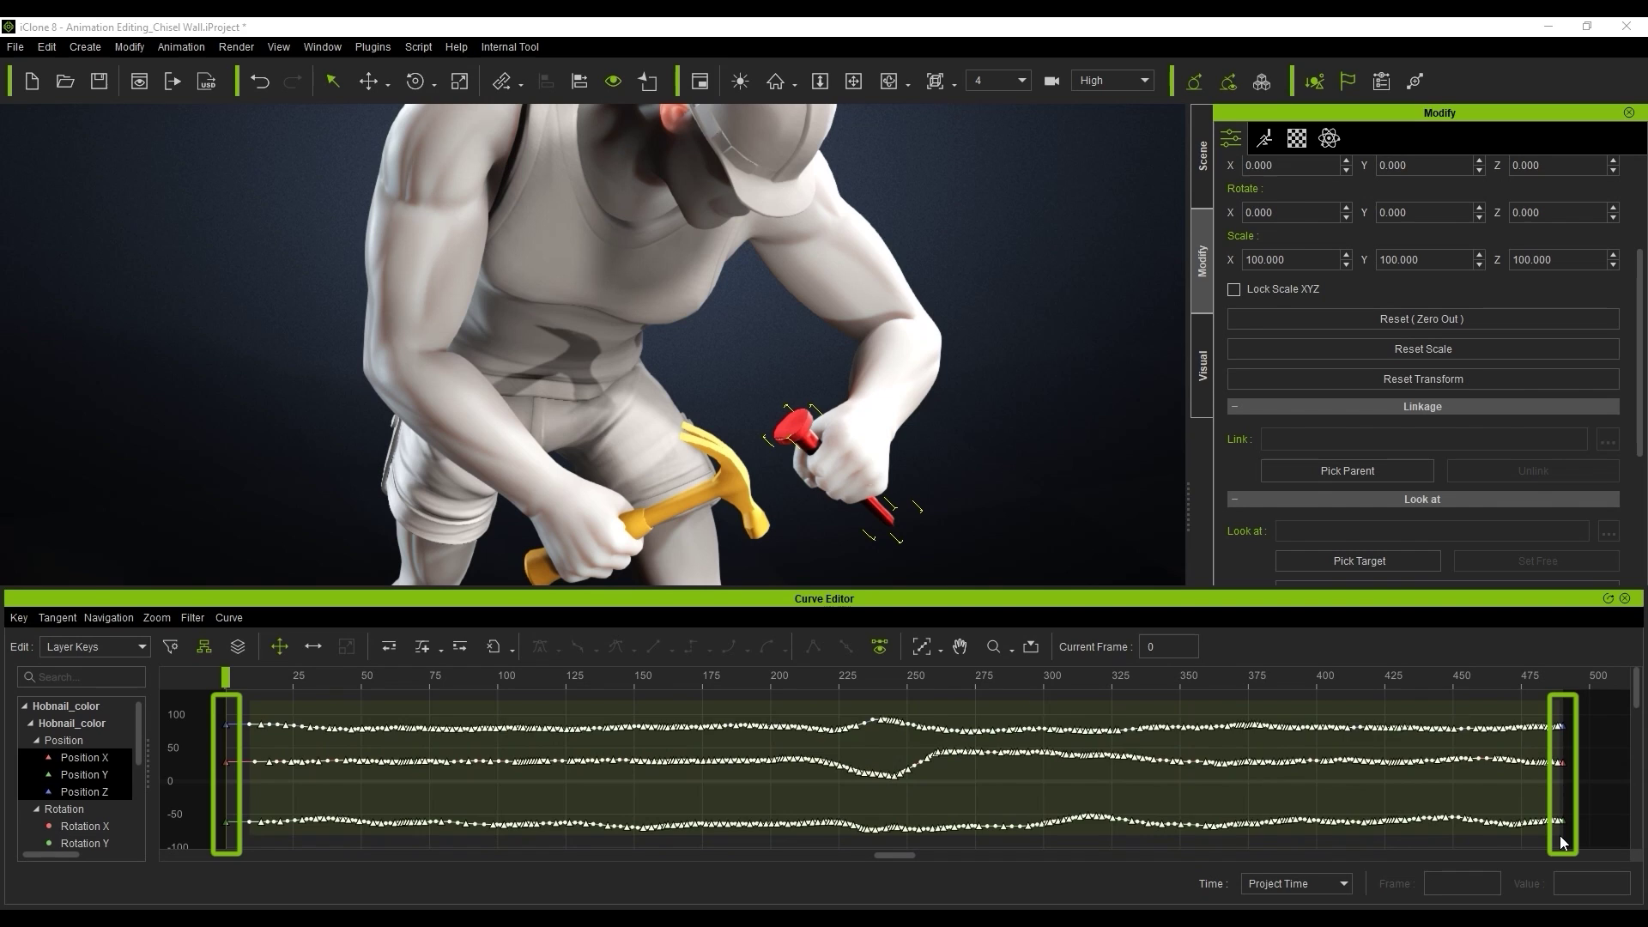
pyautogui.moveTo(1559, 836); pyautogui.dragTo(1559, 836)
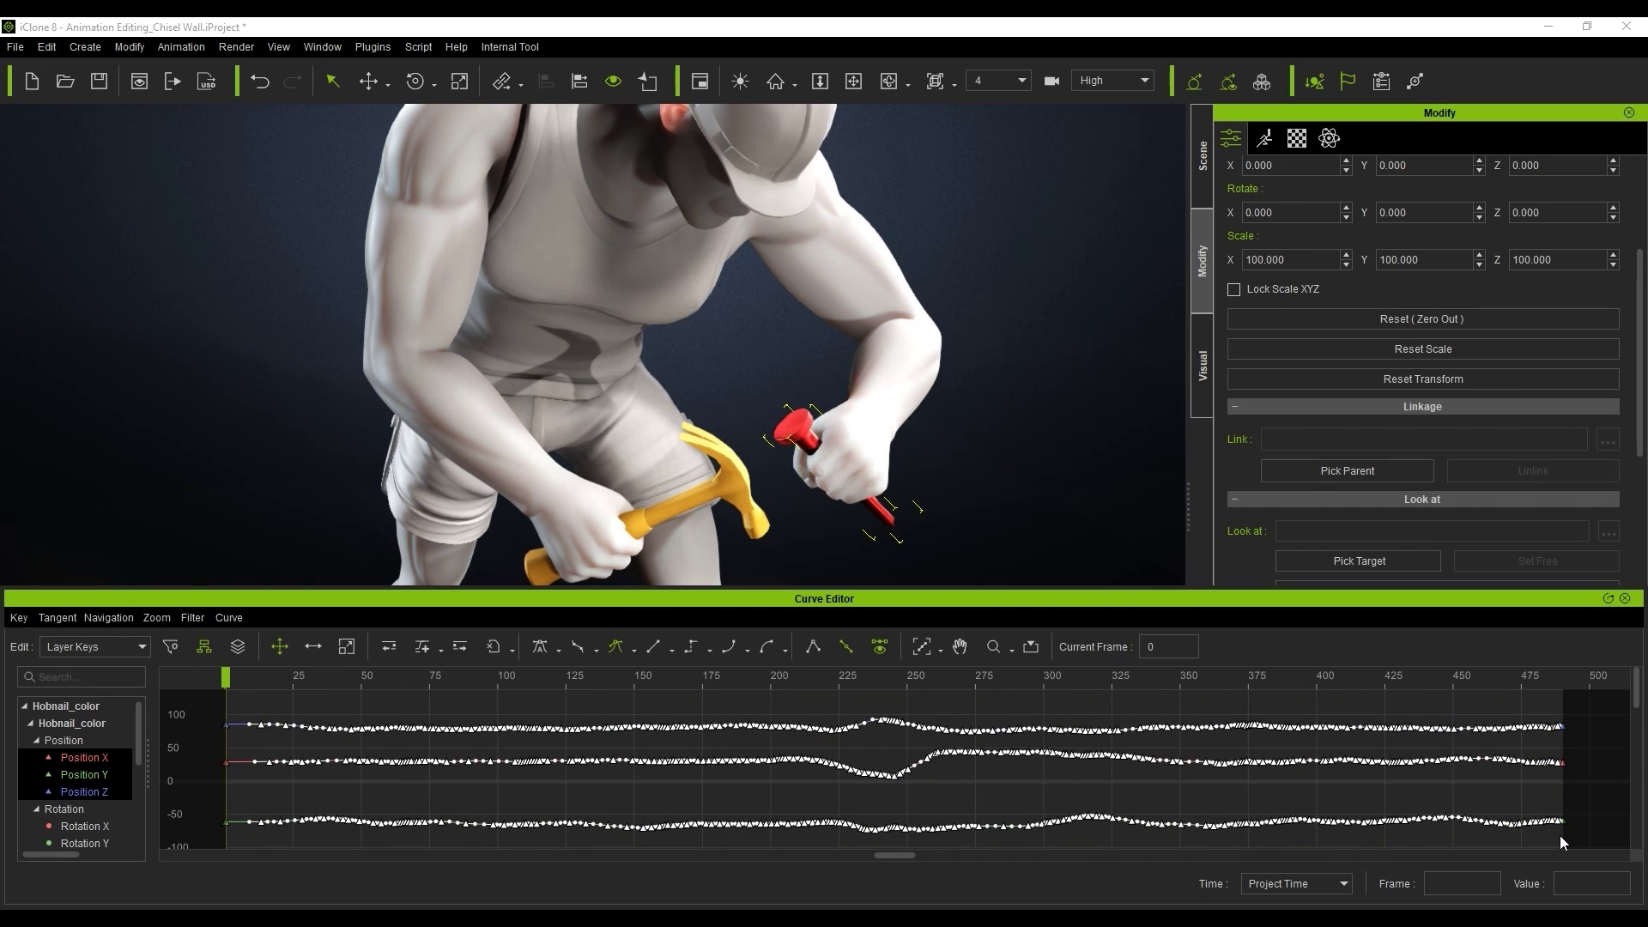
# - Reduce the chisel's baked keys and copy the keys at frame 0
pyautogui.click(497, 650)
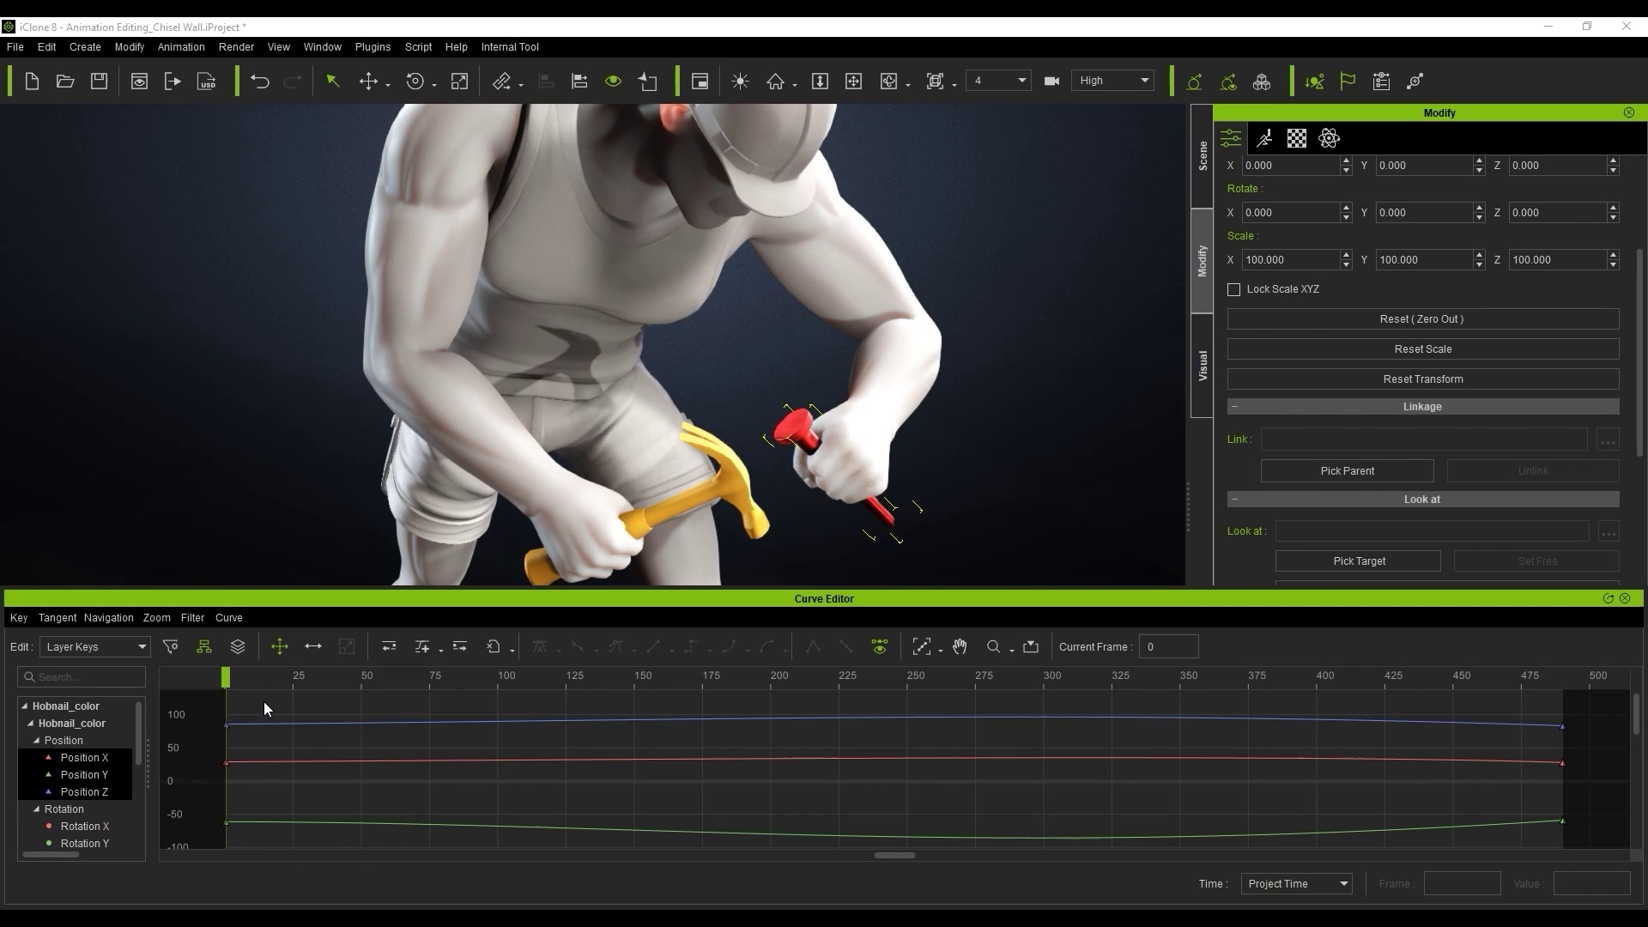
pyautogui.moveTo(264, 707); pyautogui.dragTo(213, 857)
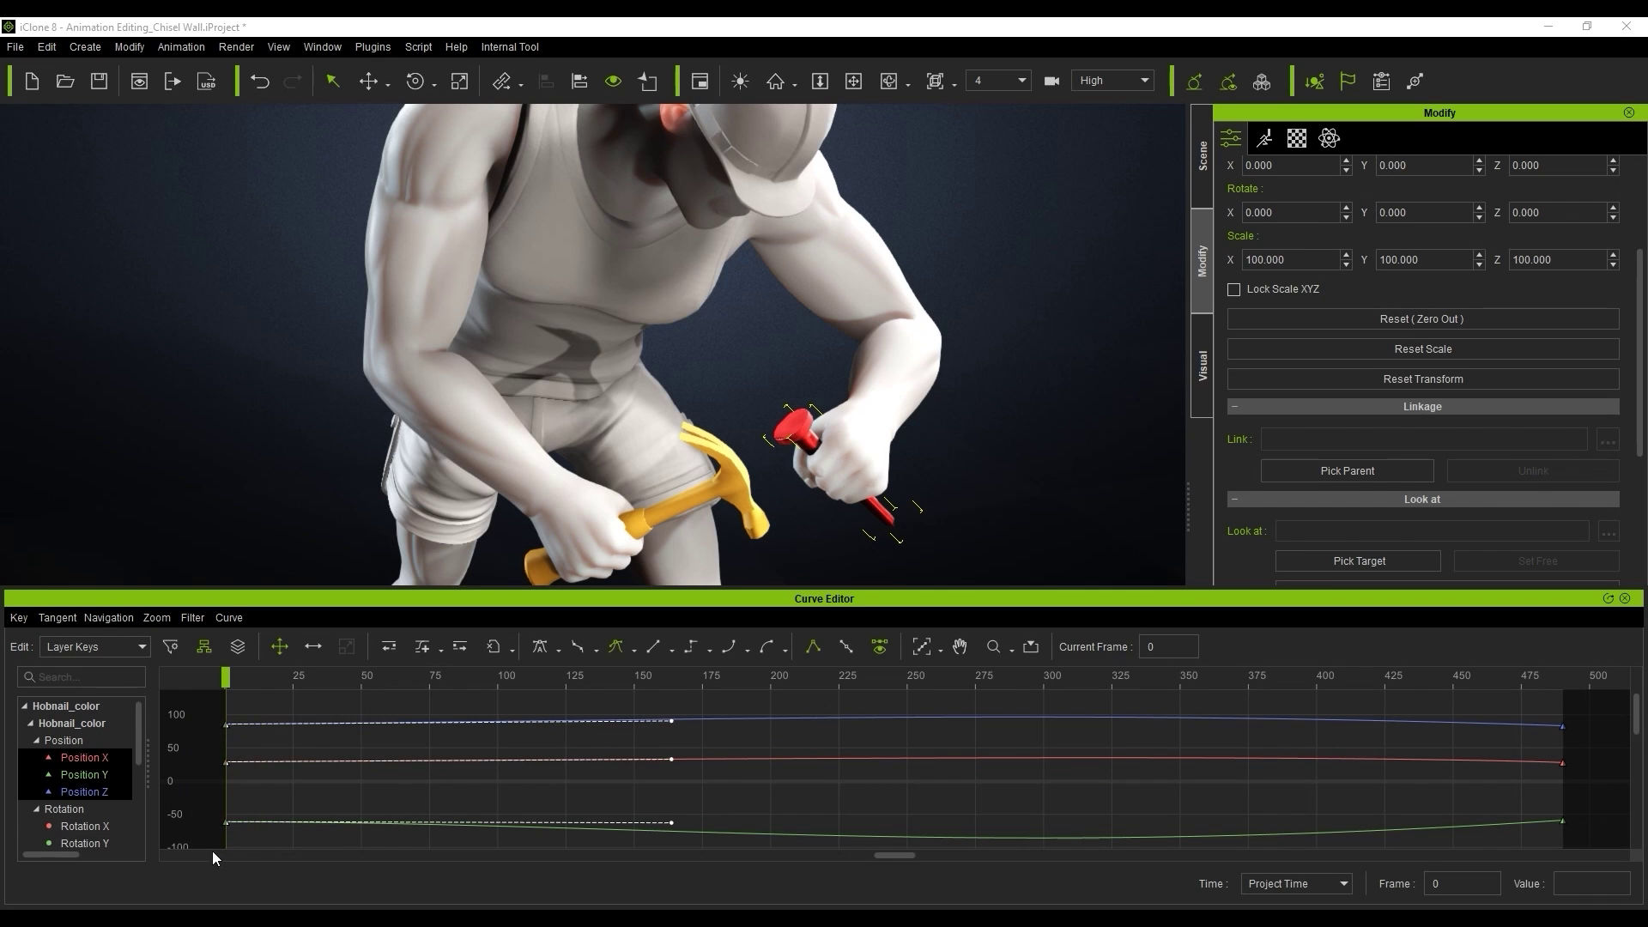
pyautogui.click(512, 650)
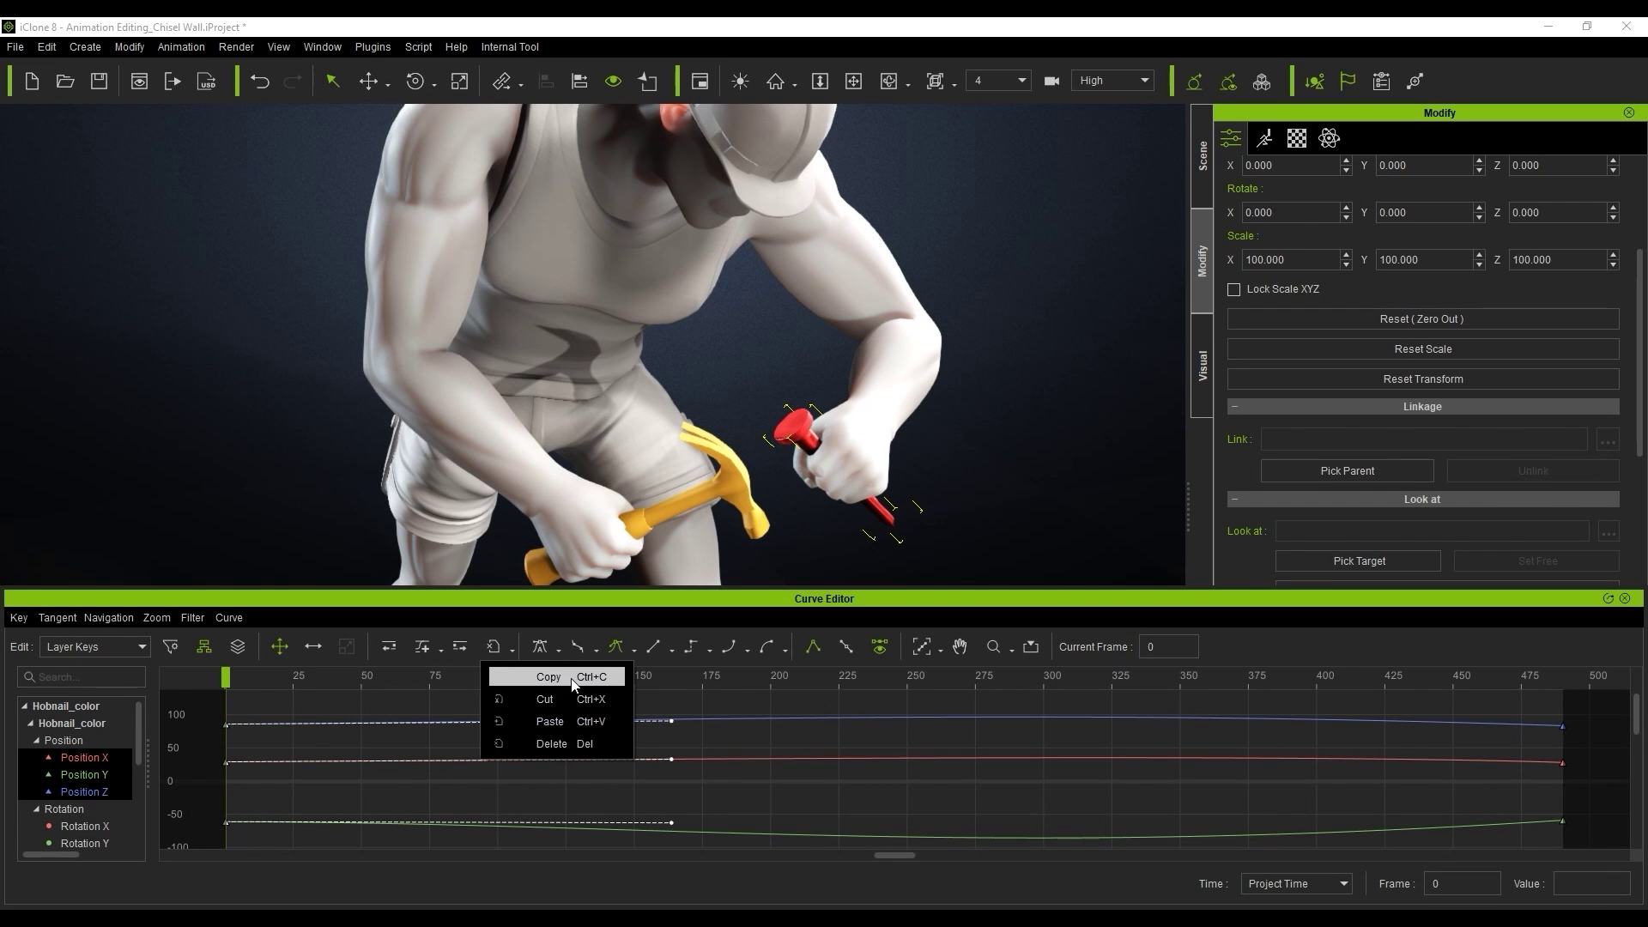
pyautogui.click(571, 678)
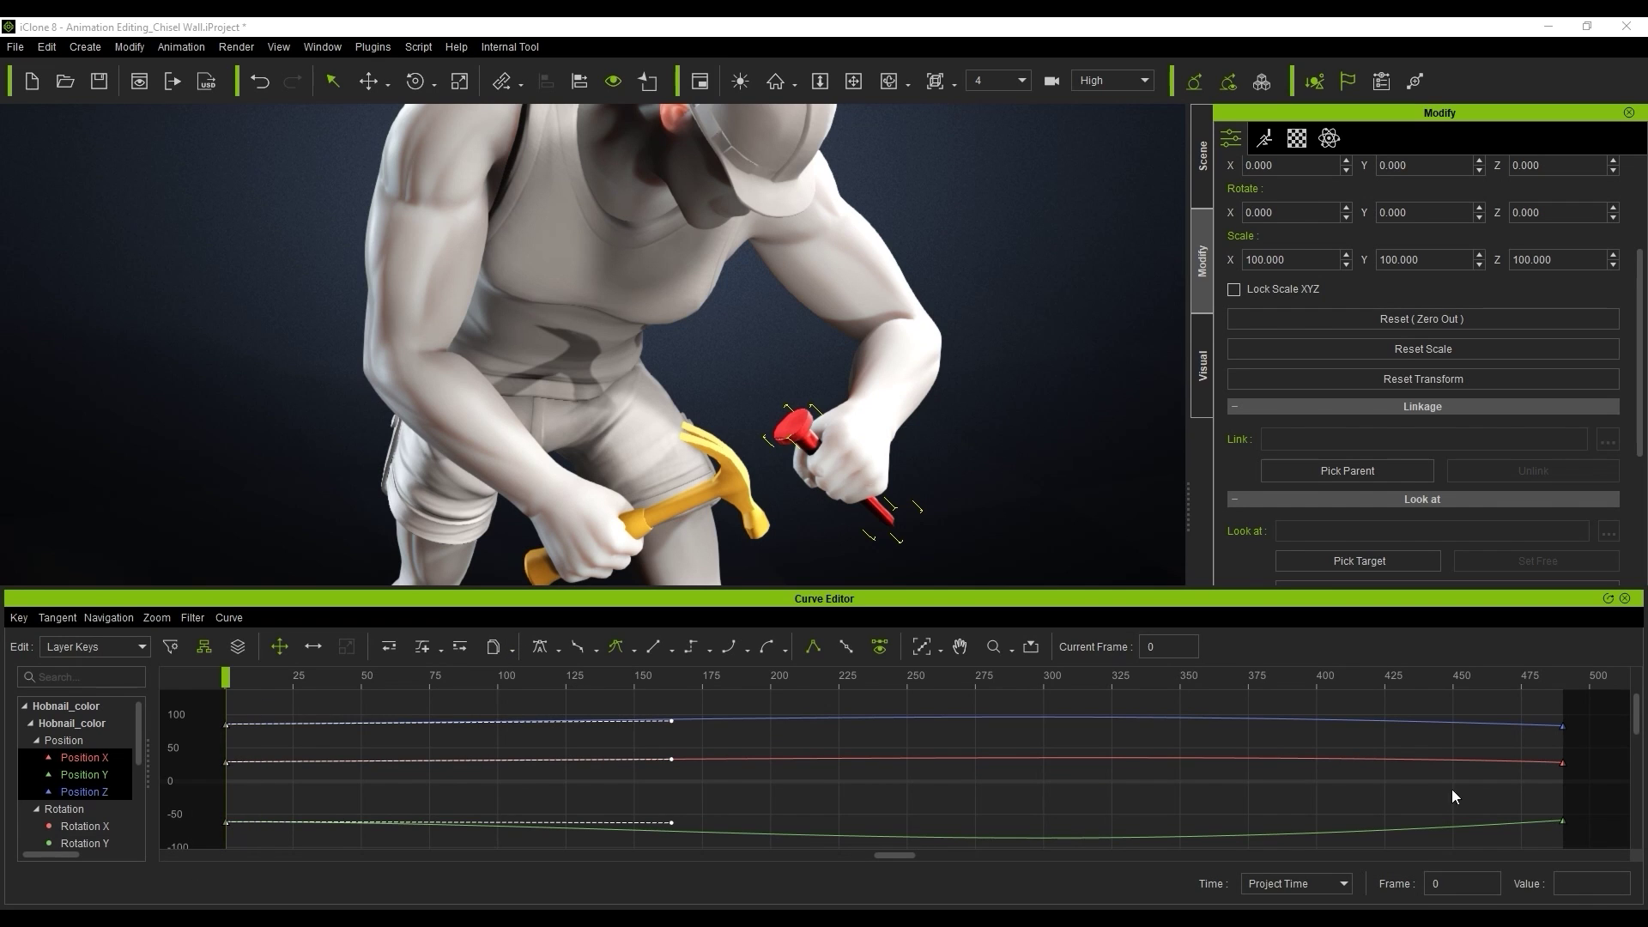
# - Paste the copied frame-0 keys at frame 490
pyautogui.click(1560, 679)
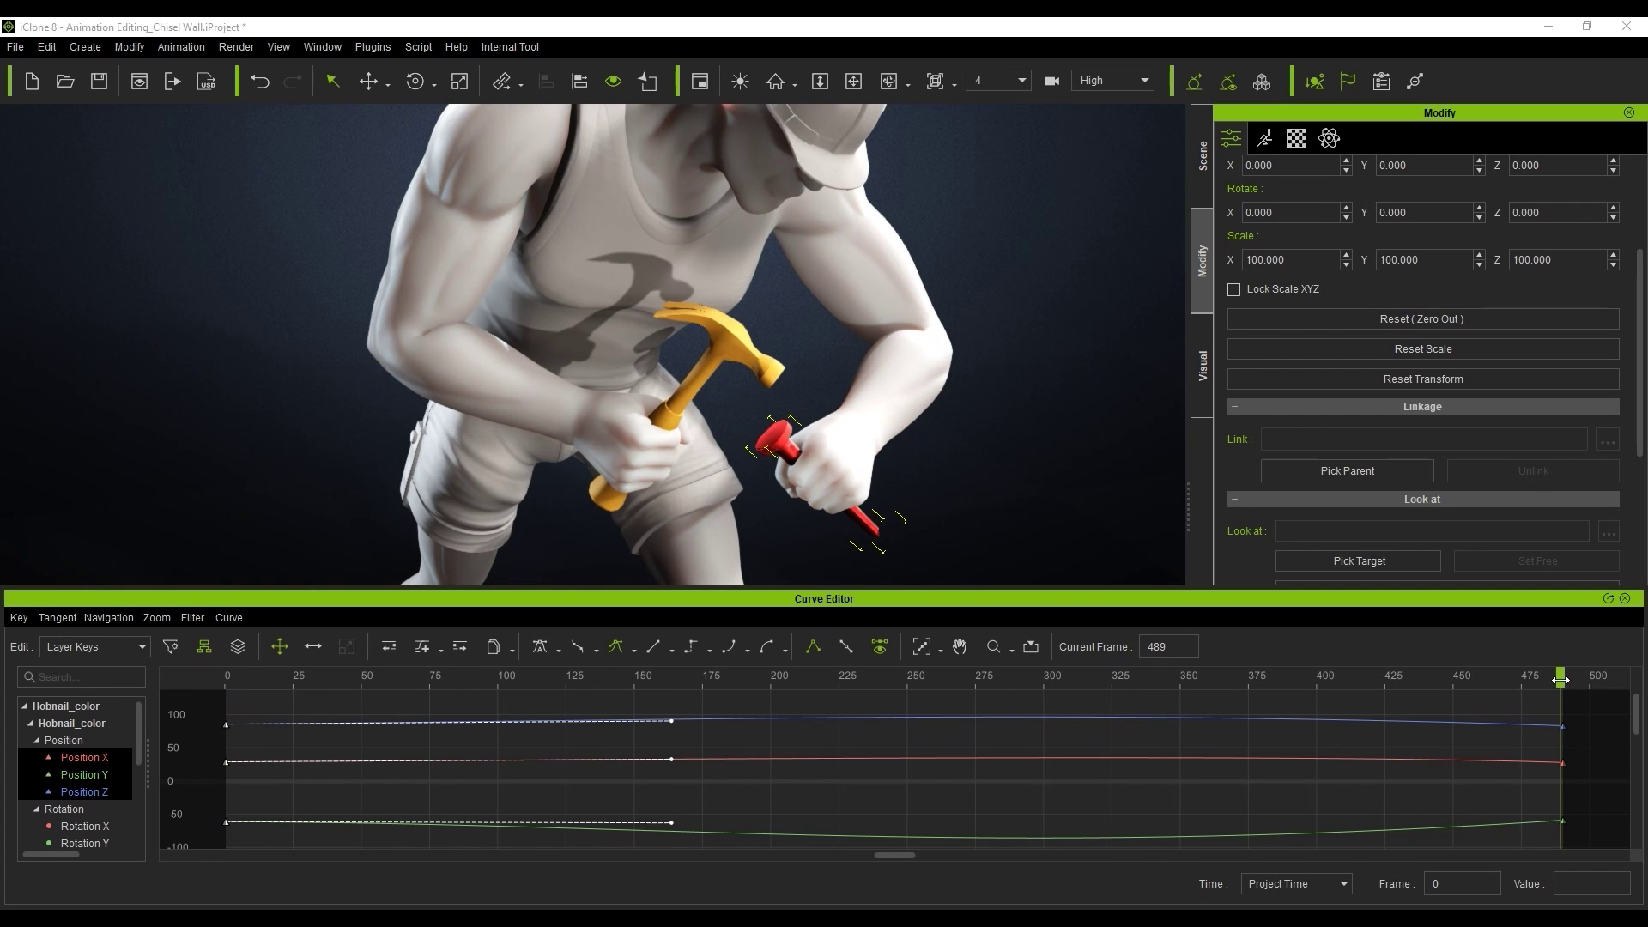
pyautogui.moveTo(1560, 678); pyautogui.dragTo(1563, 678)
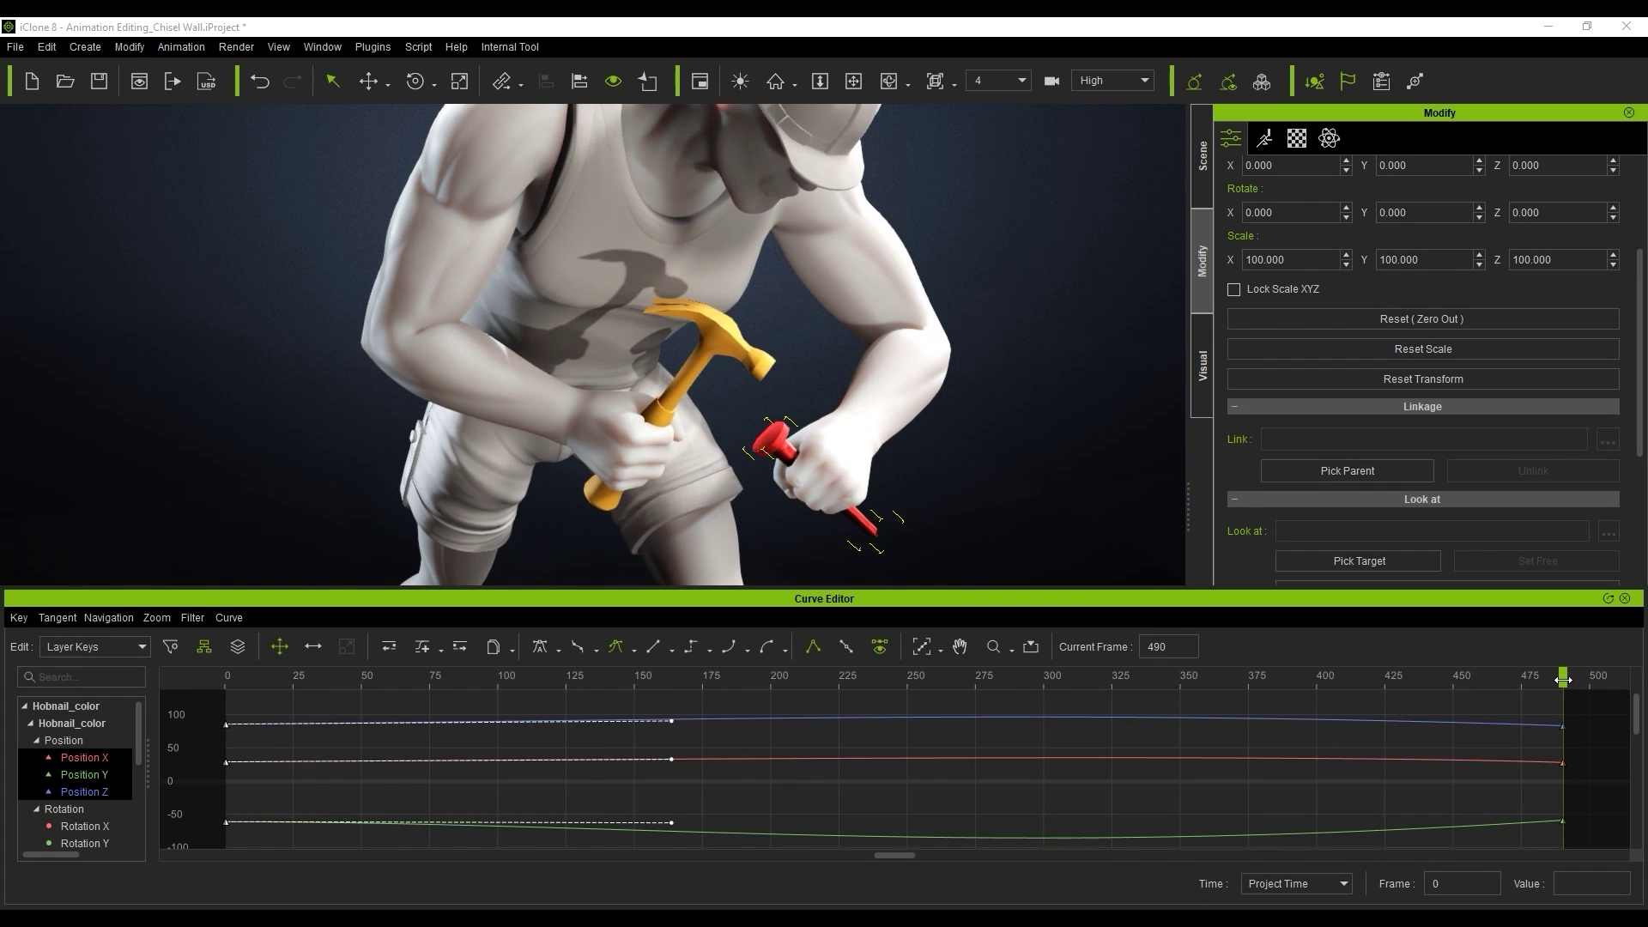
pyautogui.click(514, 651)
pyautogui.click(608, 725)
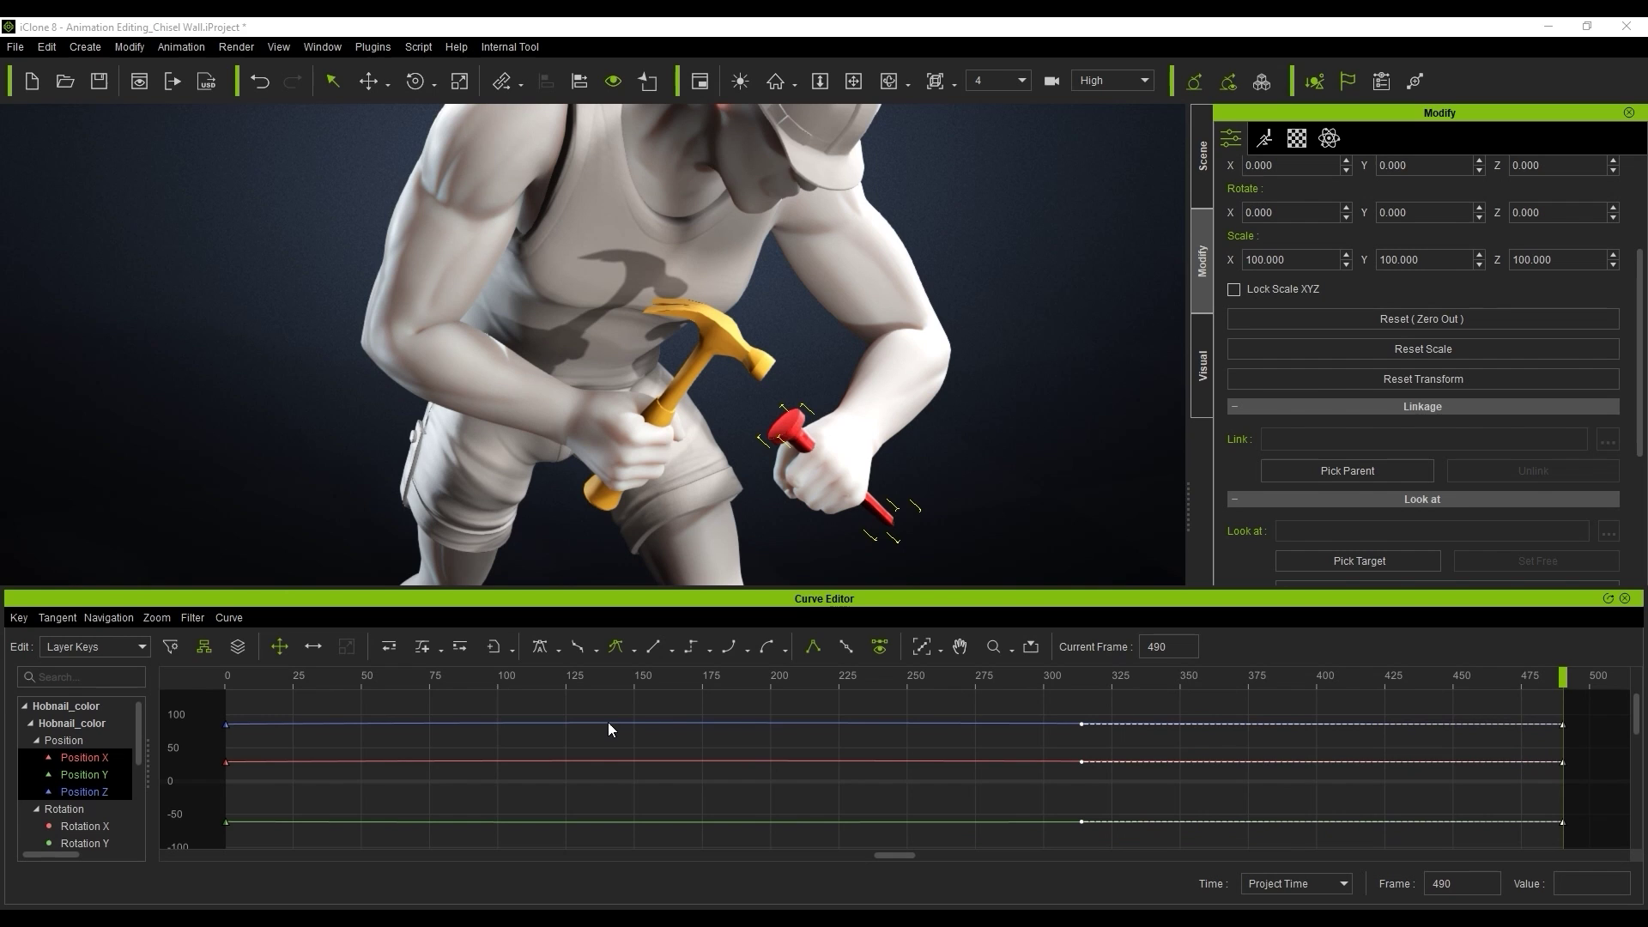
# - Close the Curve Editor and play from the start to check the chisel's motion
pyautogui.click(1625, 599)
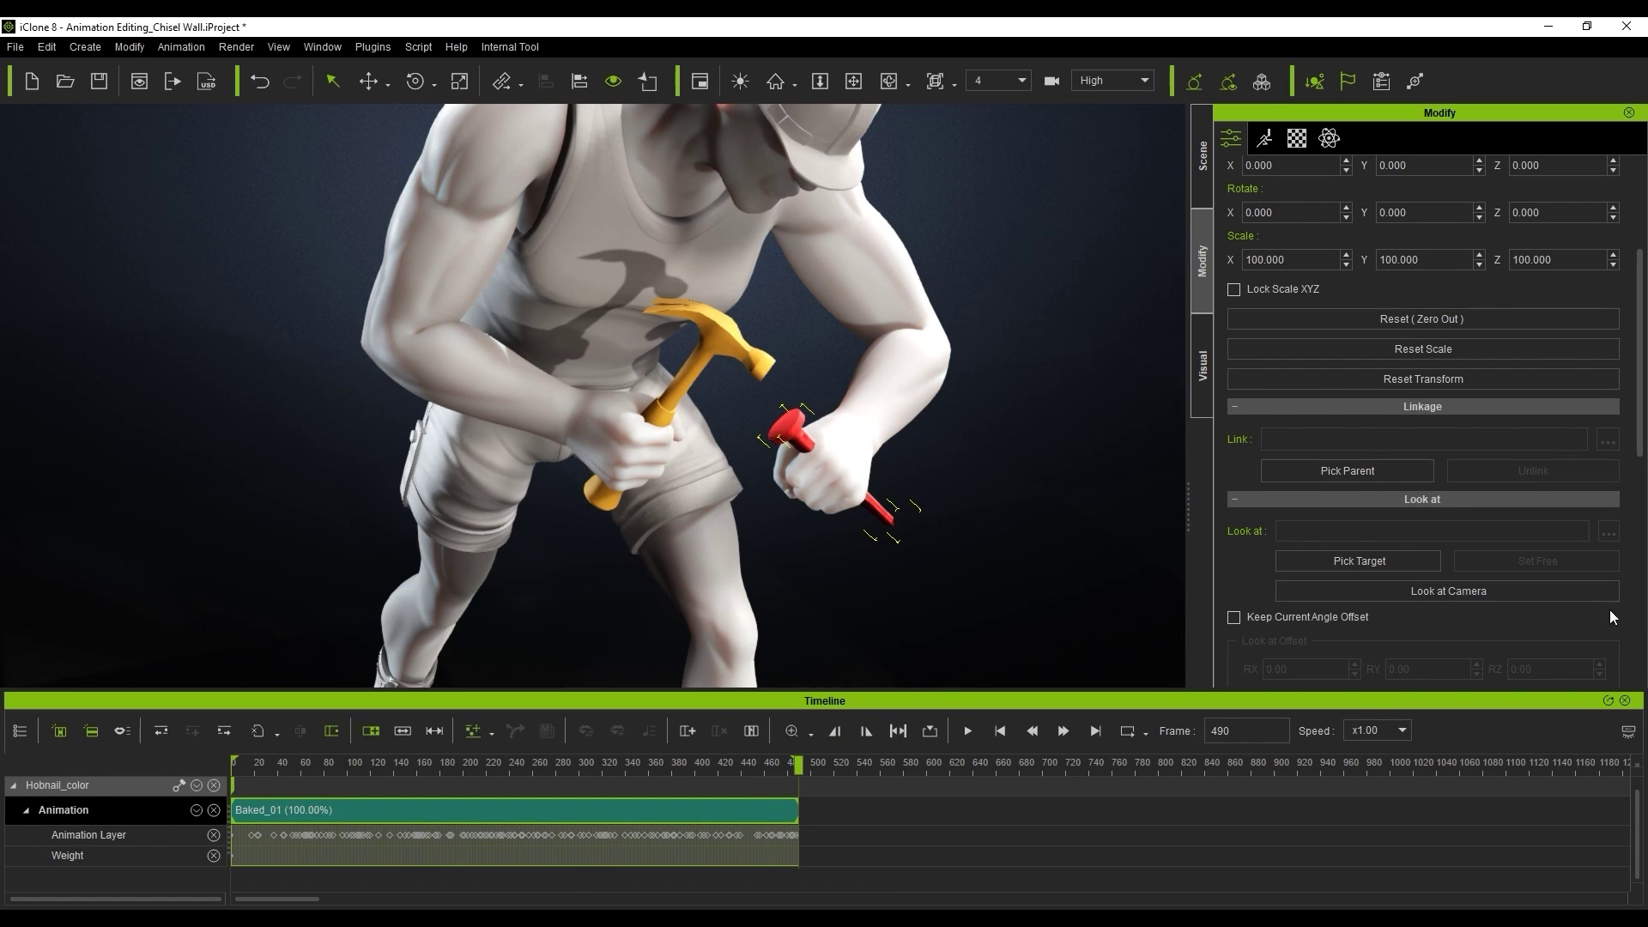
pyautogui.click(1001, 731)
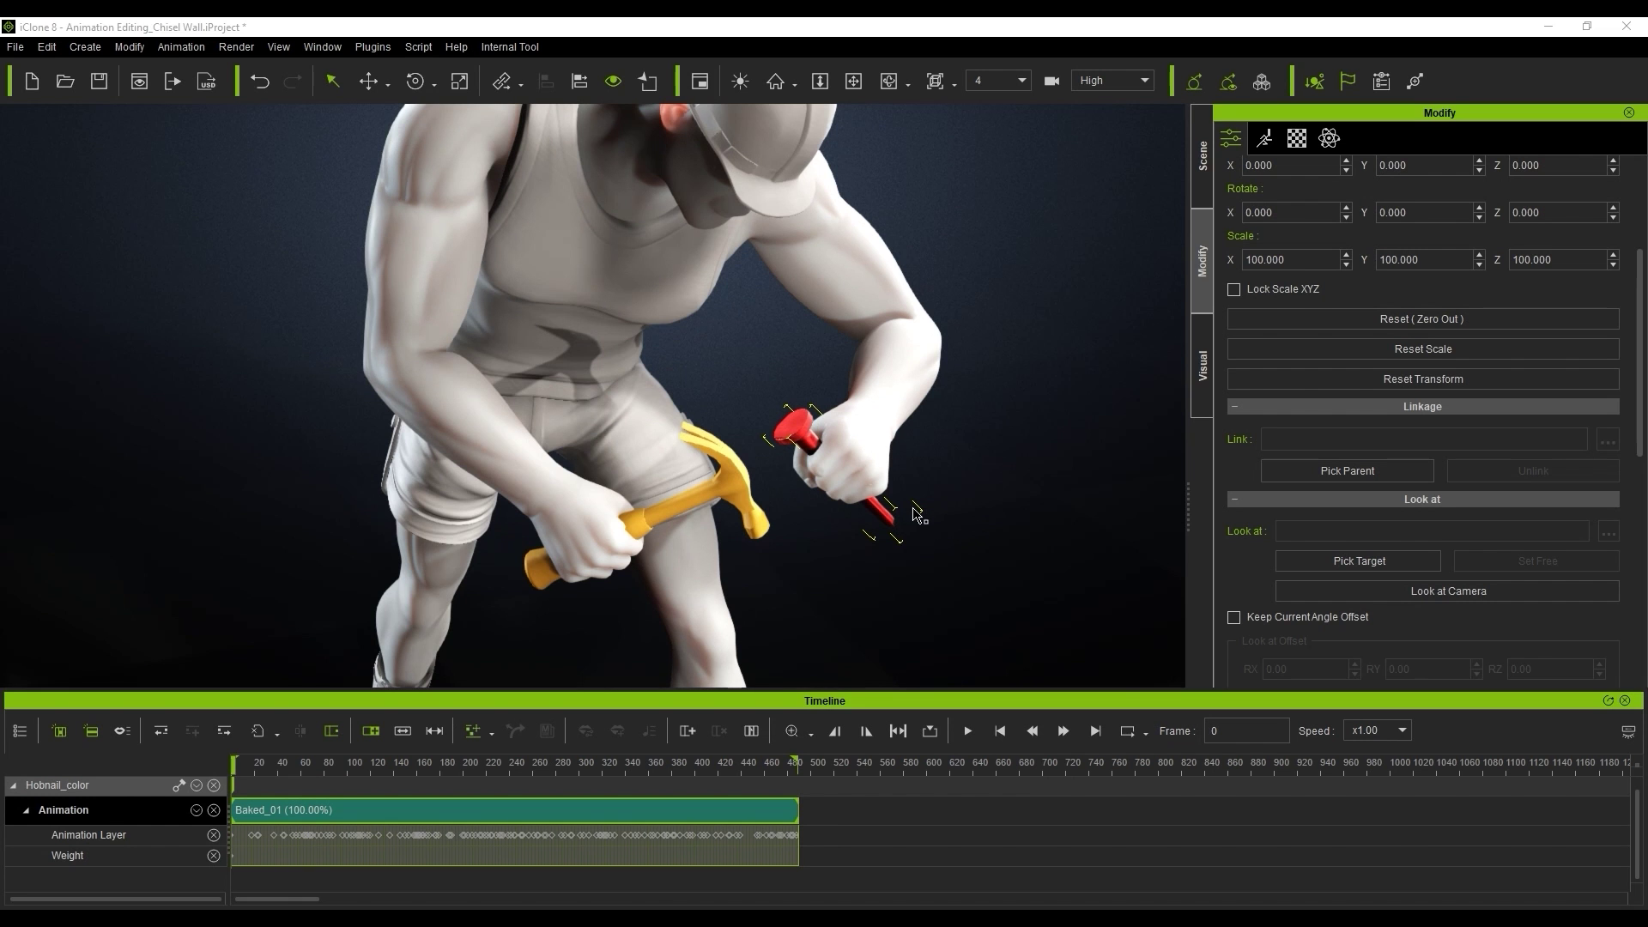
pyautogui.press('space')
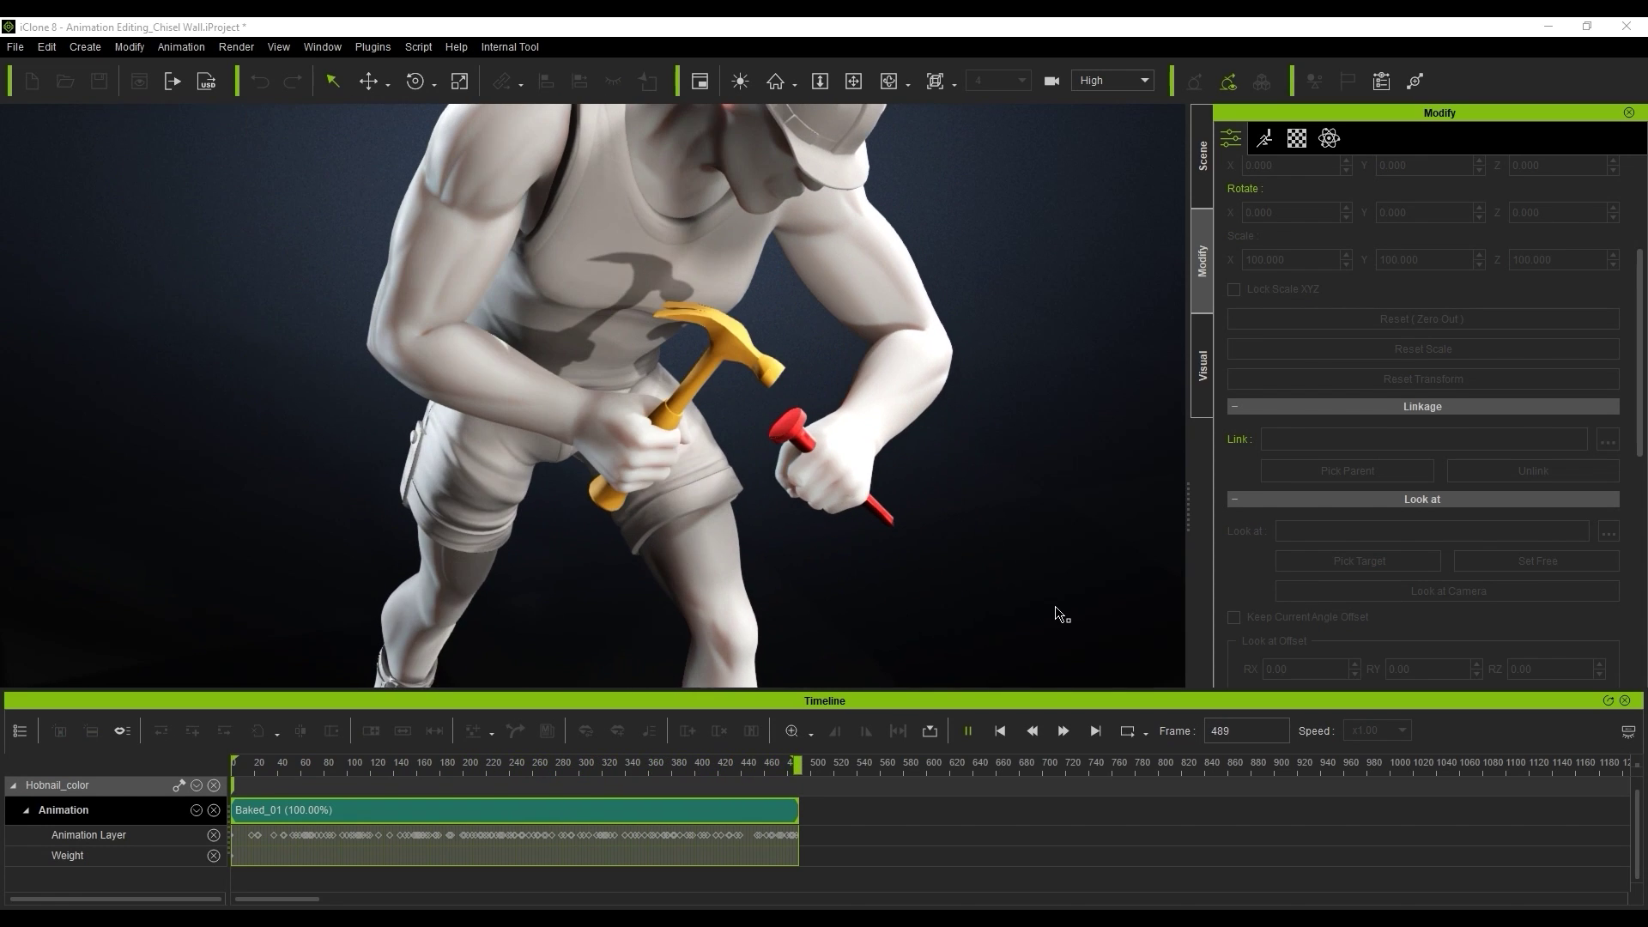
pyautogui.click(1000, 731)
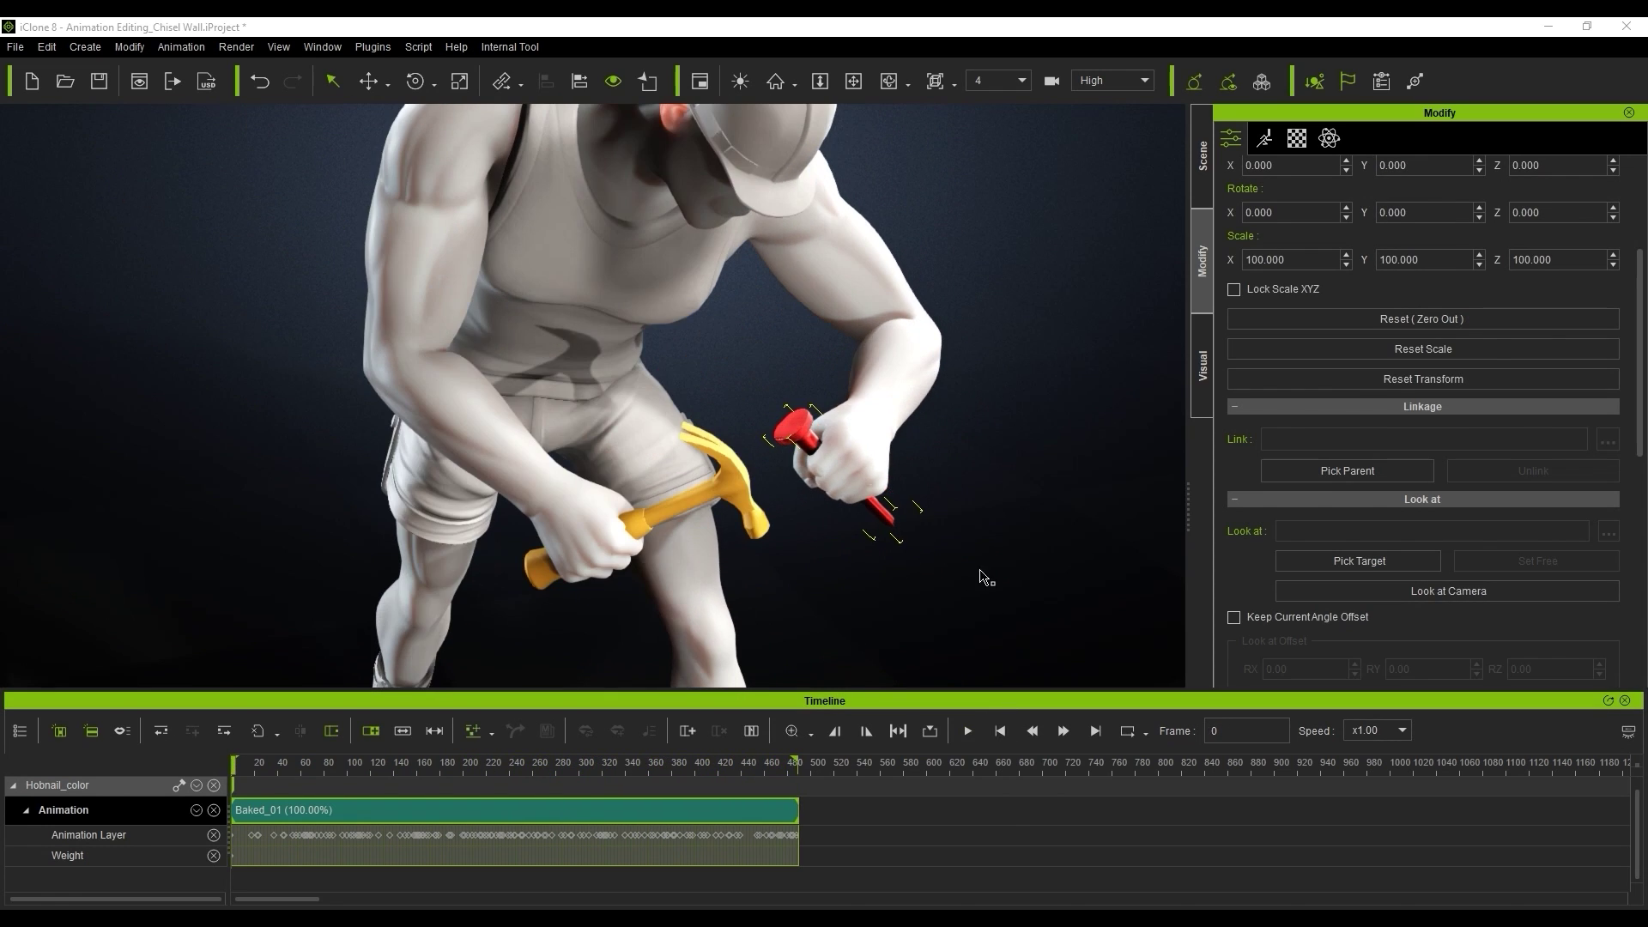
# - Make Manny's left hand reach the hobnail chisel with Keep Current Pose, then play to check
pyautogui.click(860, 446)
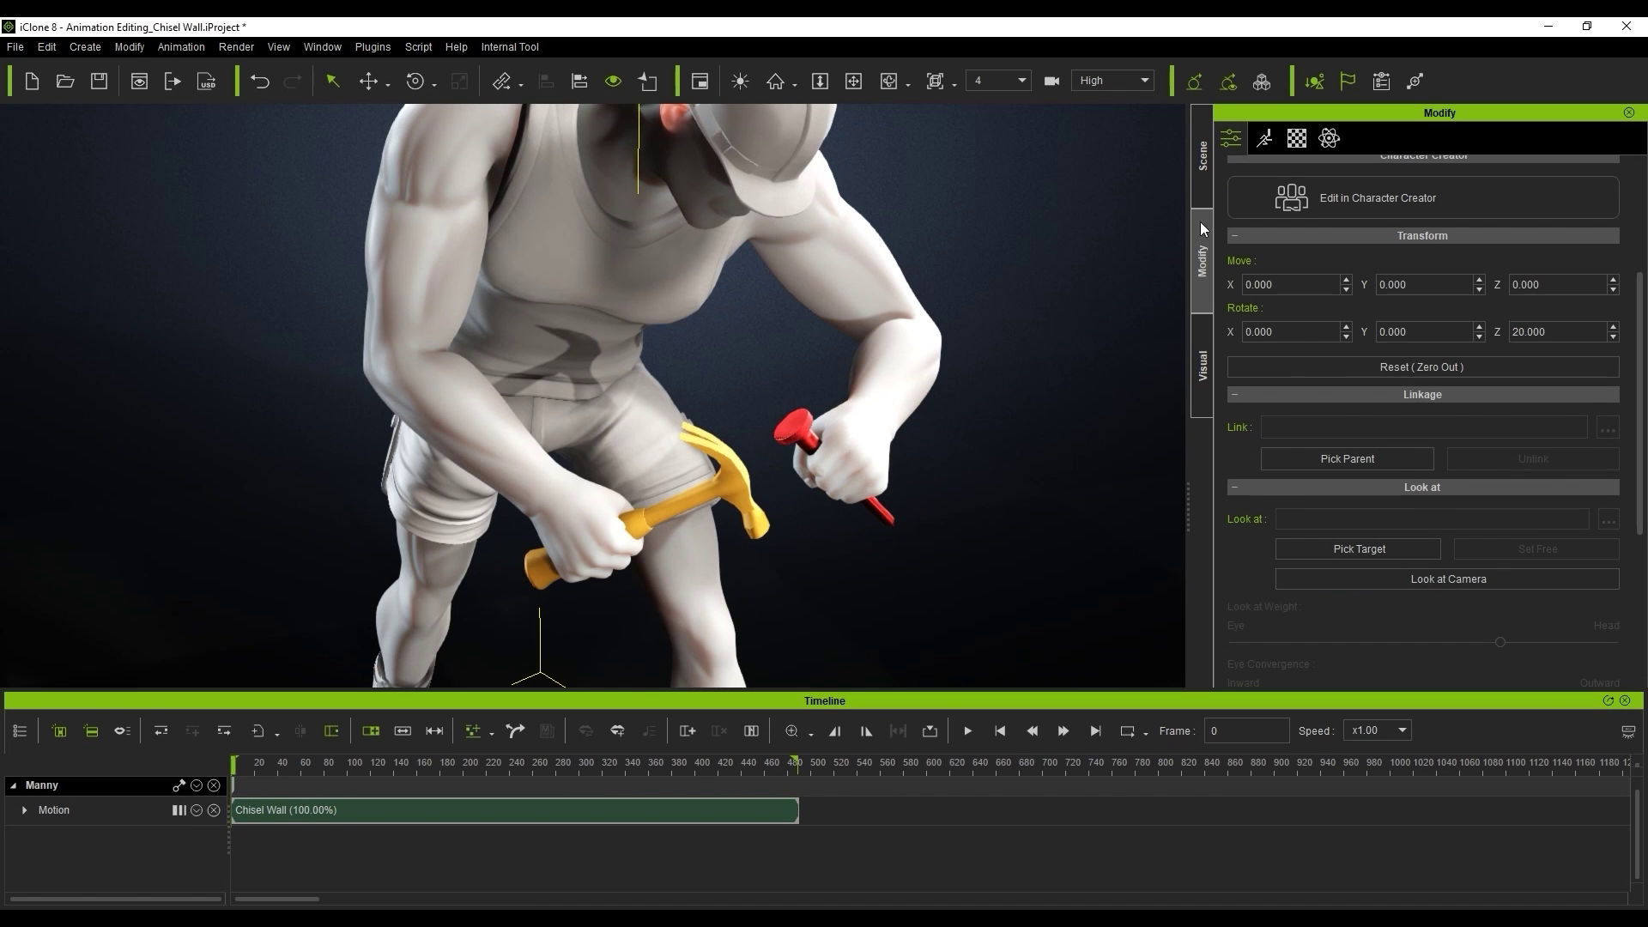
pyautogui.click(1262, 140)
pyautogui.click(1475, 388)
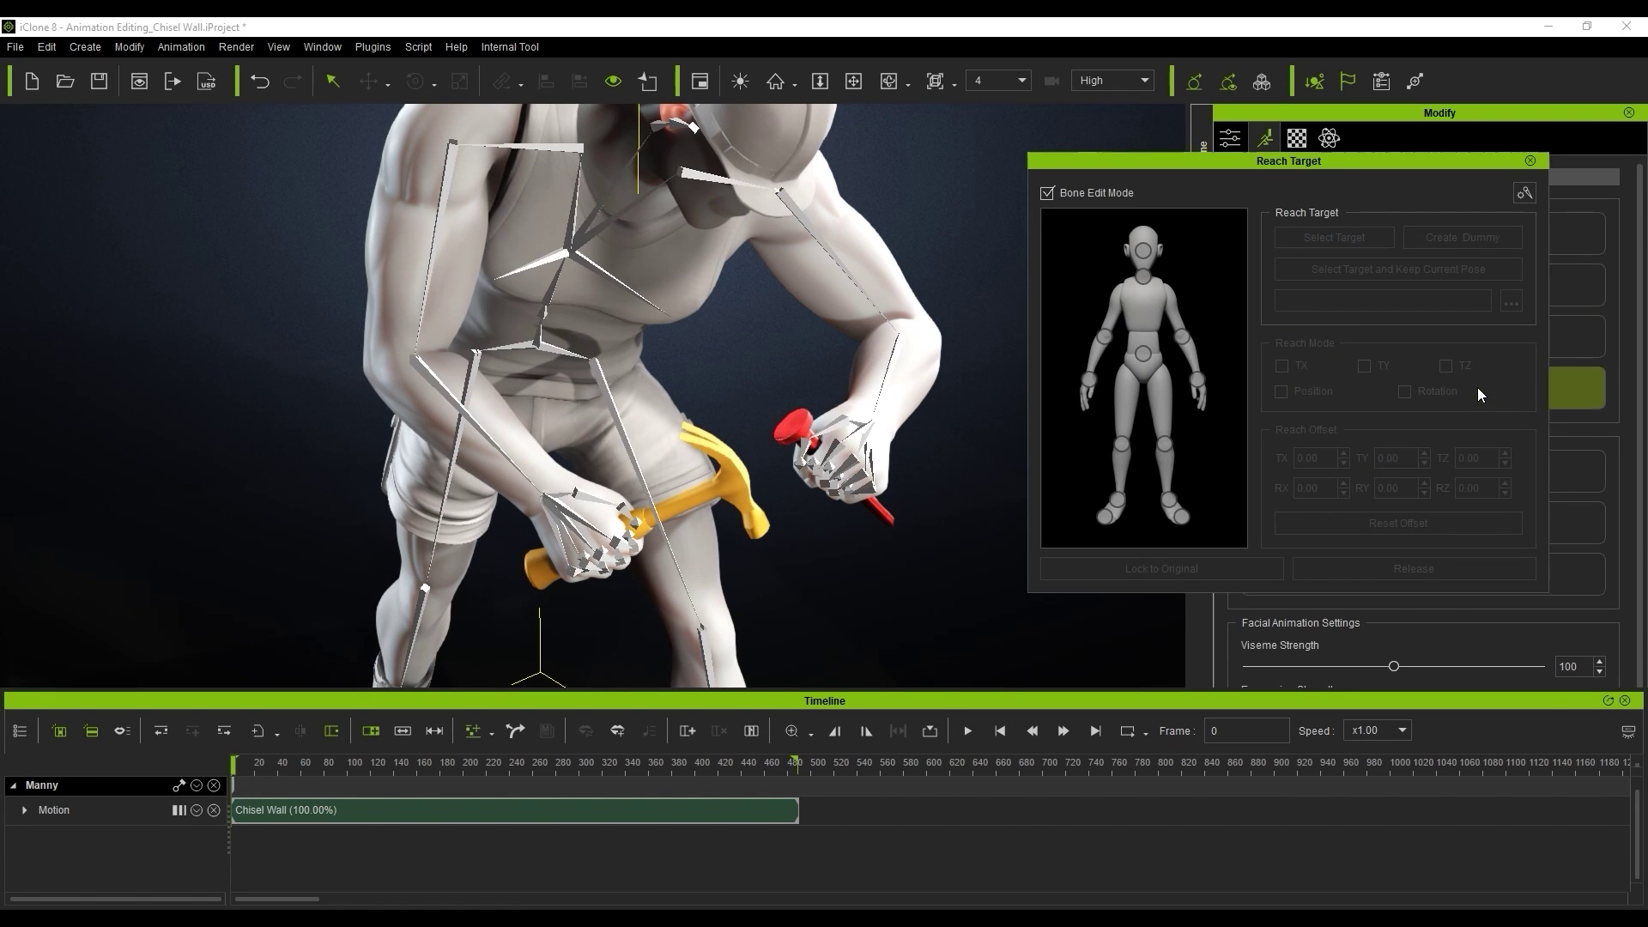
pyautogui.click(1196, 379)
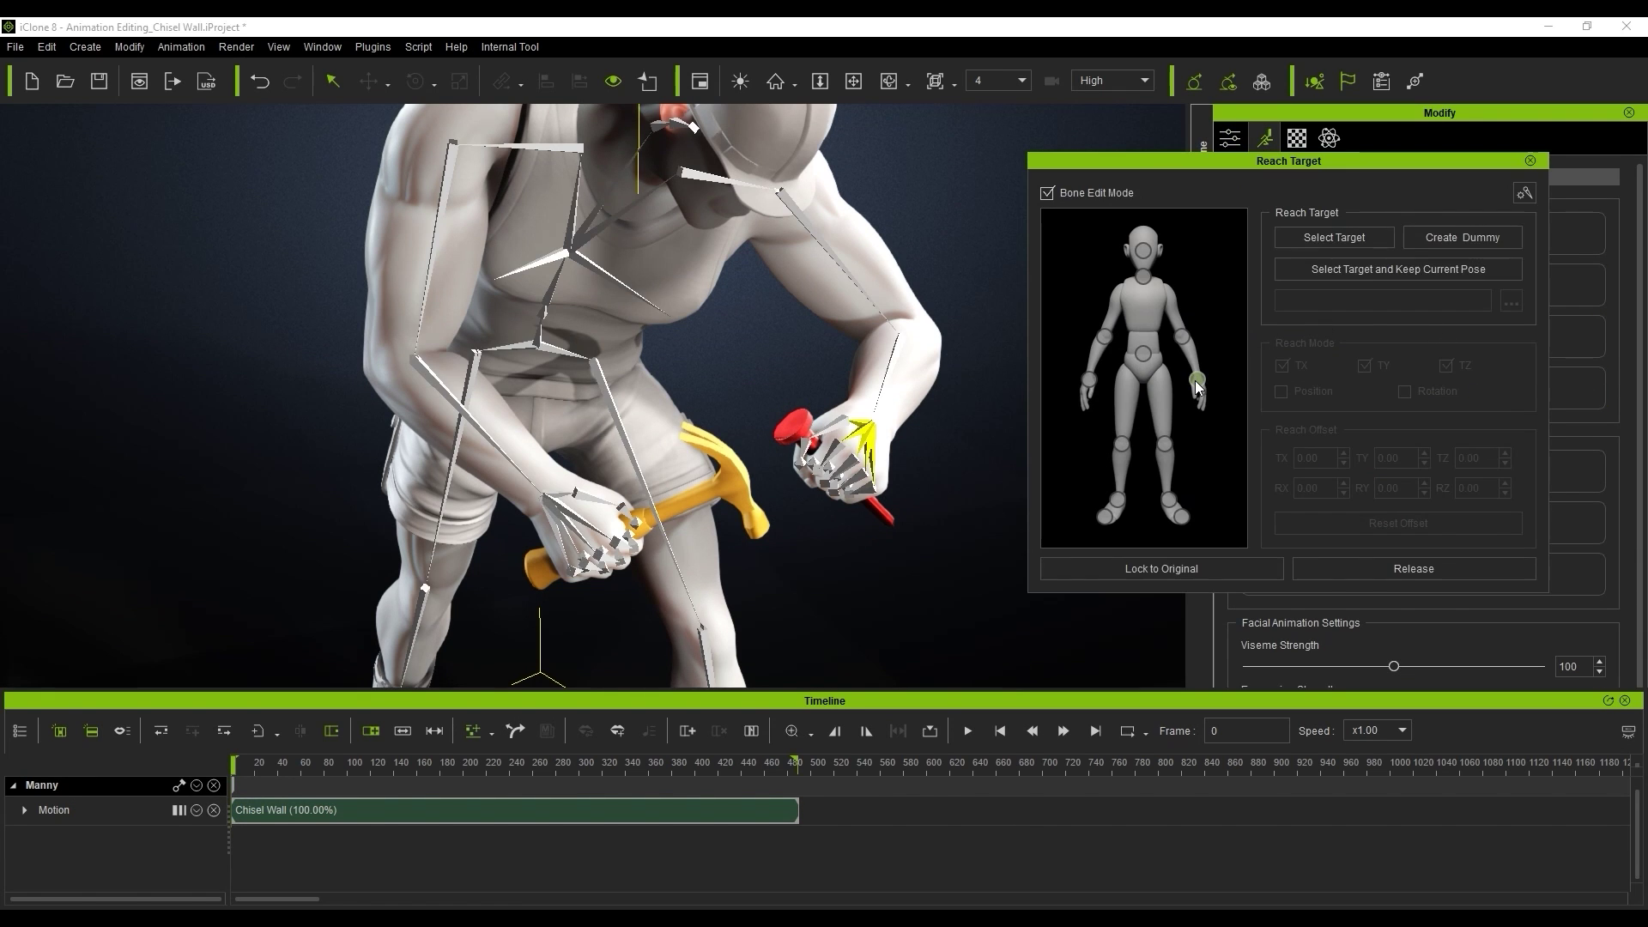
pyautogui.click(1303, 270)
pyautogui.click(791, 423)
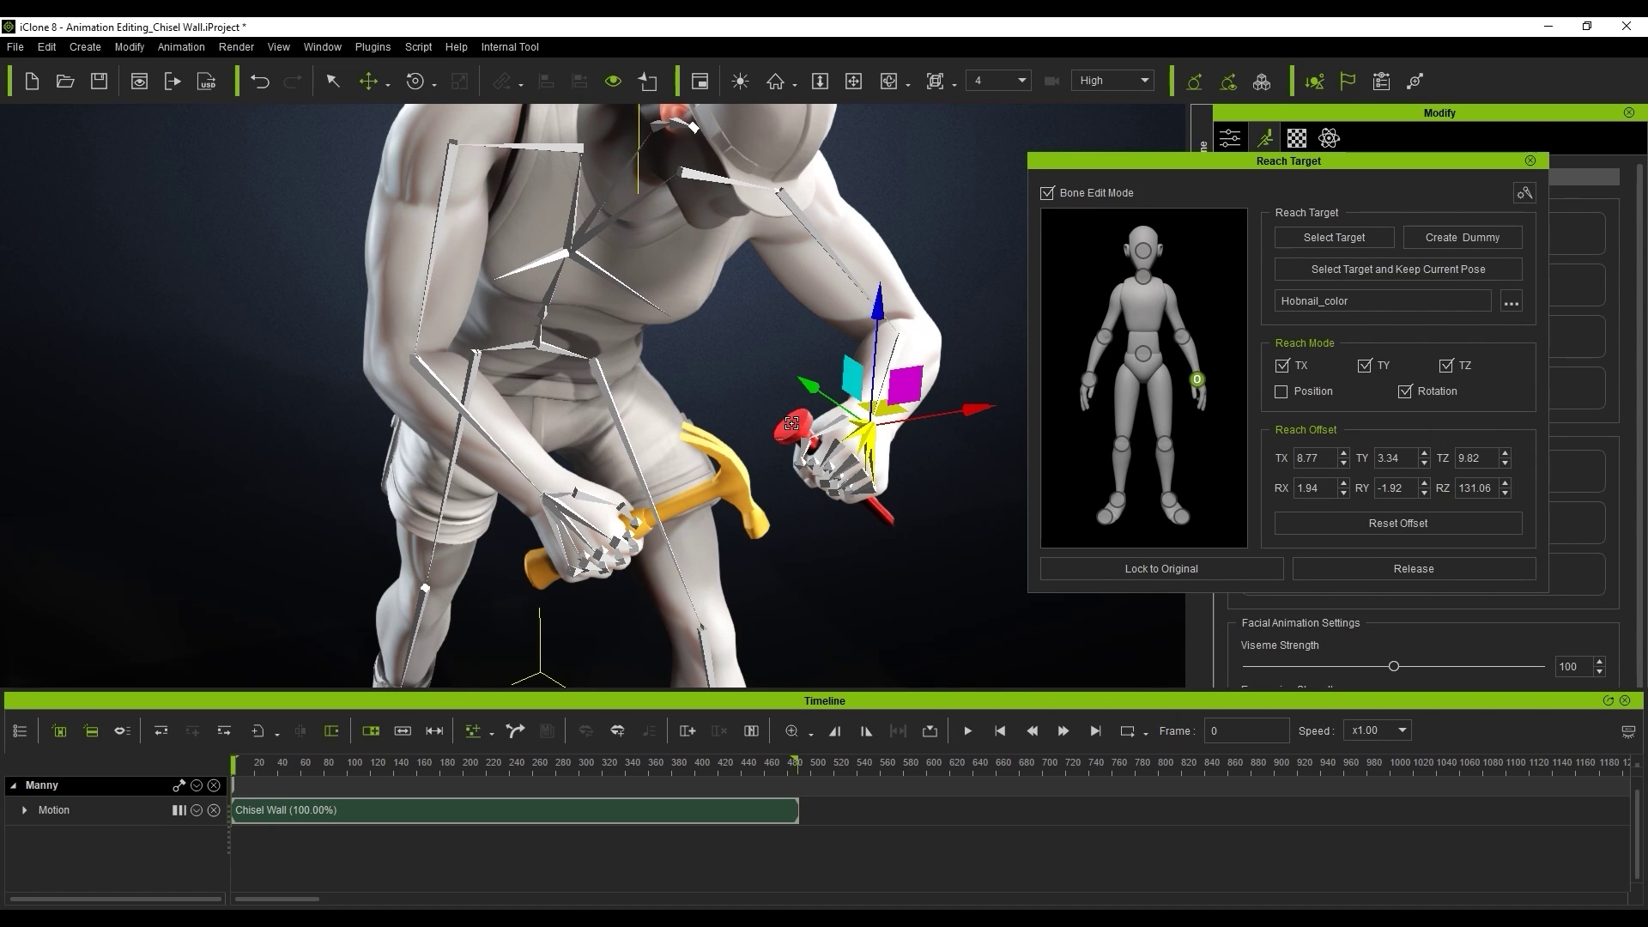
pyautogui.click(1528, 161)
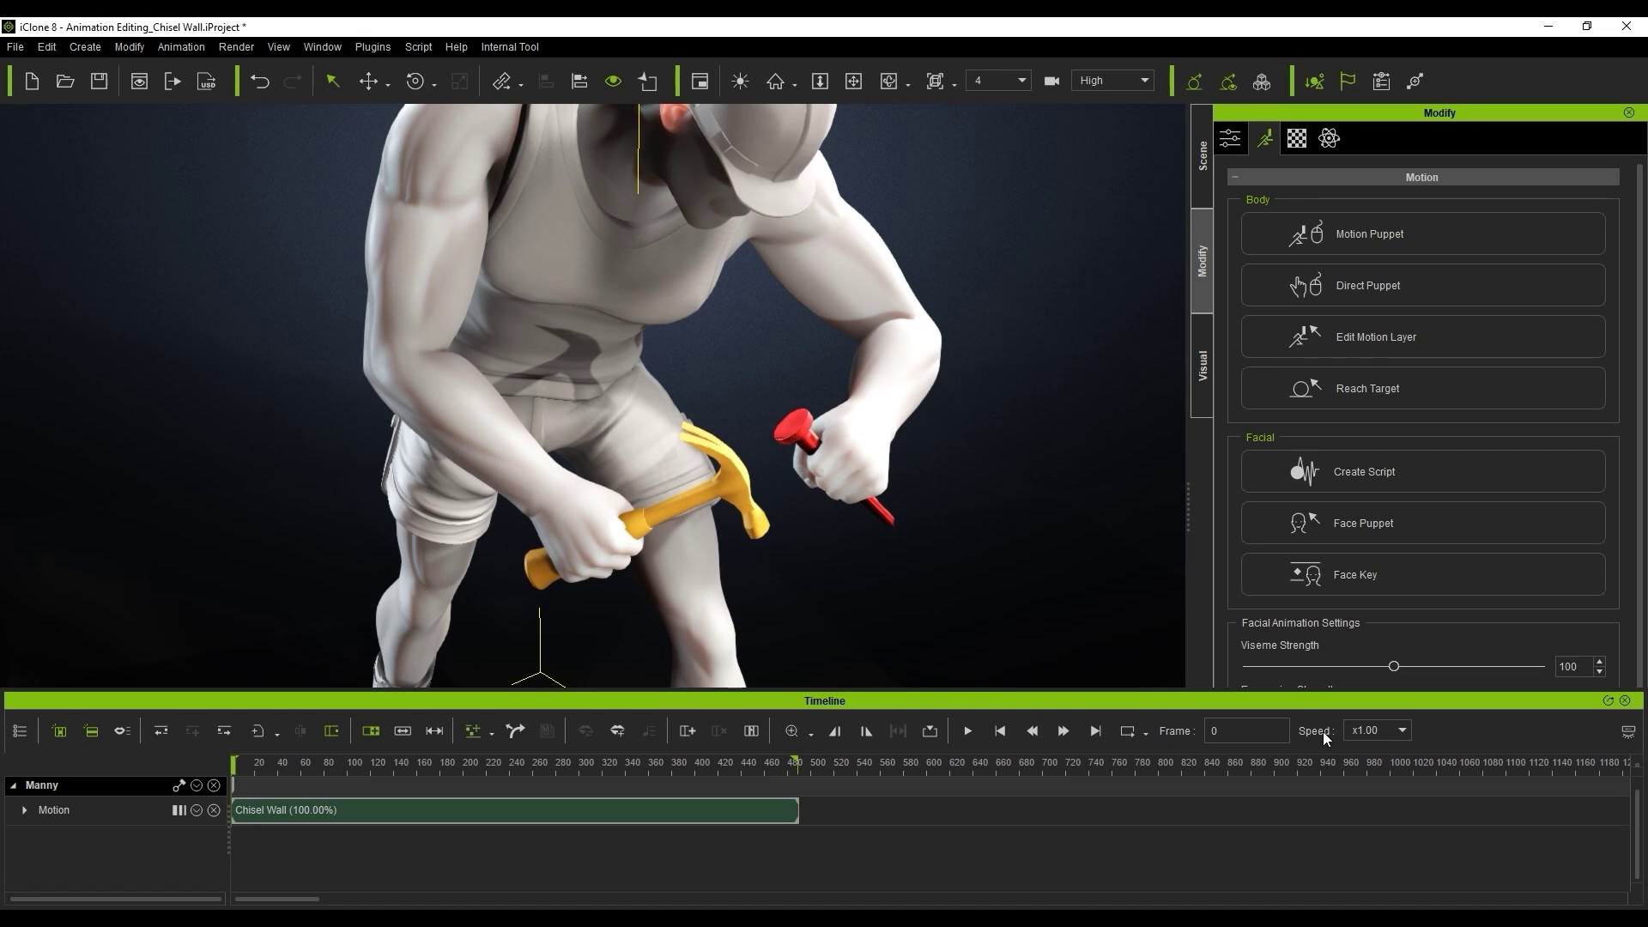
pyautogui.press('space')
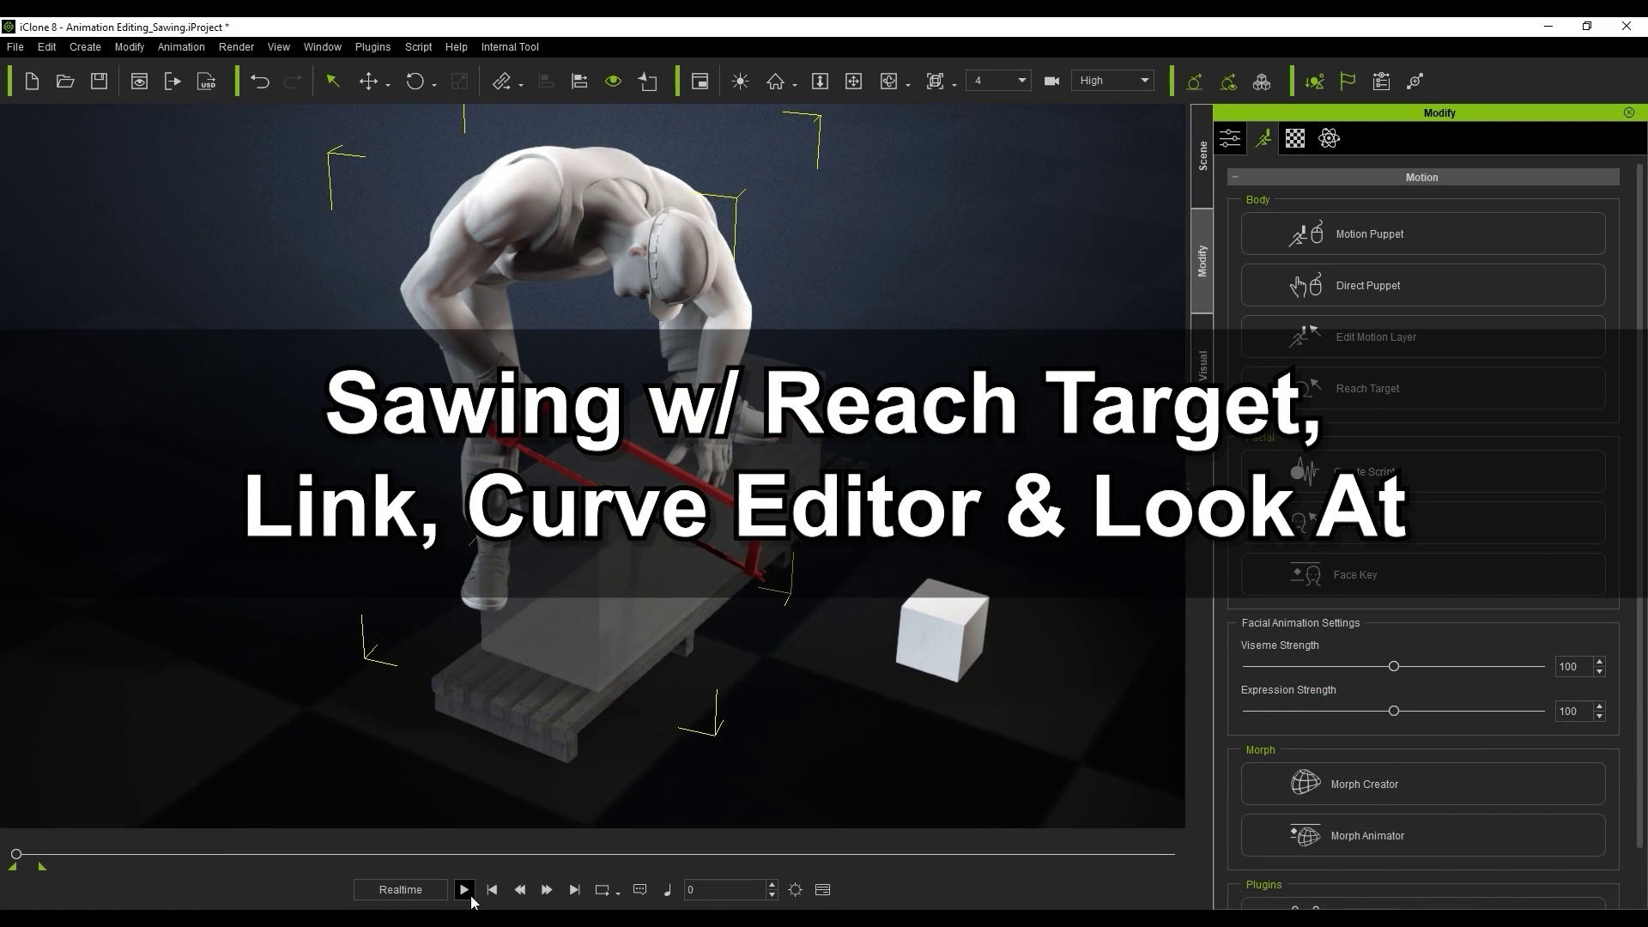
# - Play the sawing animation, then return to frame 0
pyautogui.click(470, 895)
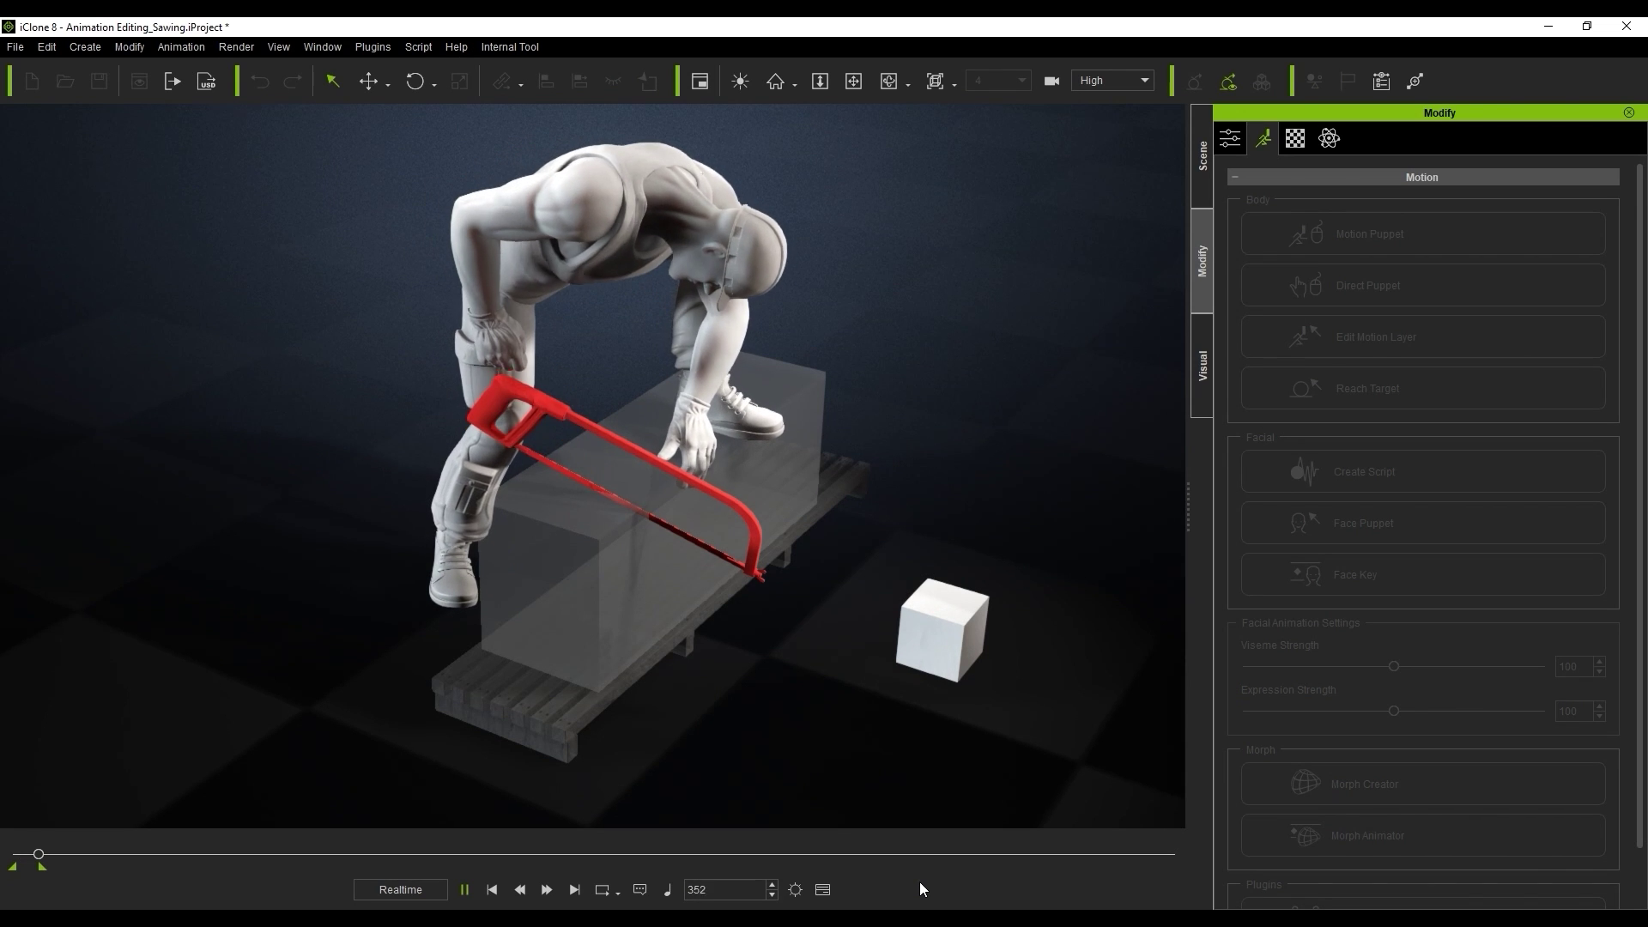
pyautogui.click(492, 890)
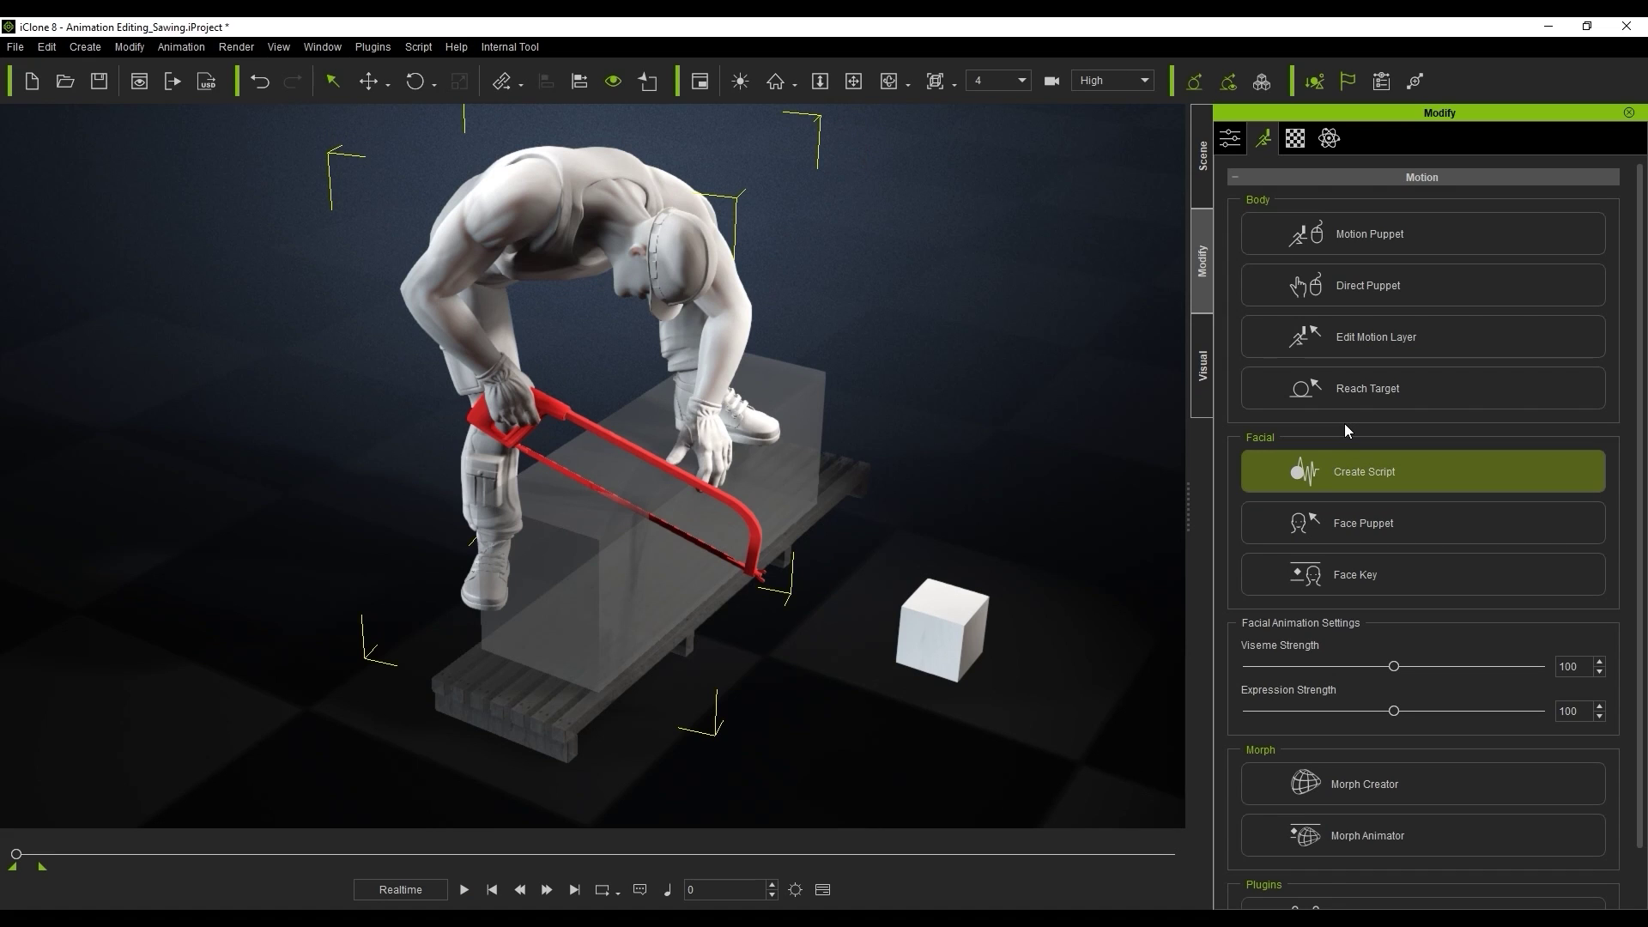
# - Set the worker's left hand and right foot to reach Box_002 with Keep Current Pose
pyautogui.click(1356, 387)
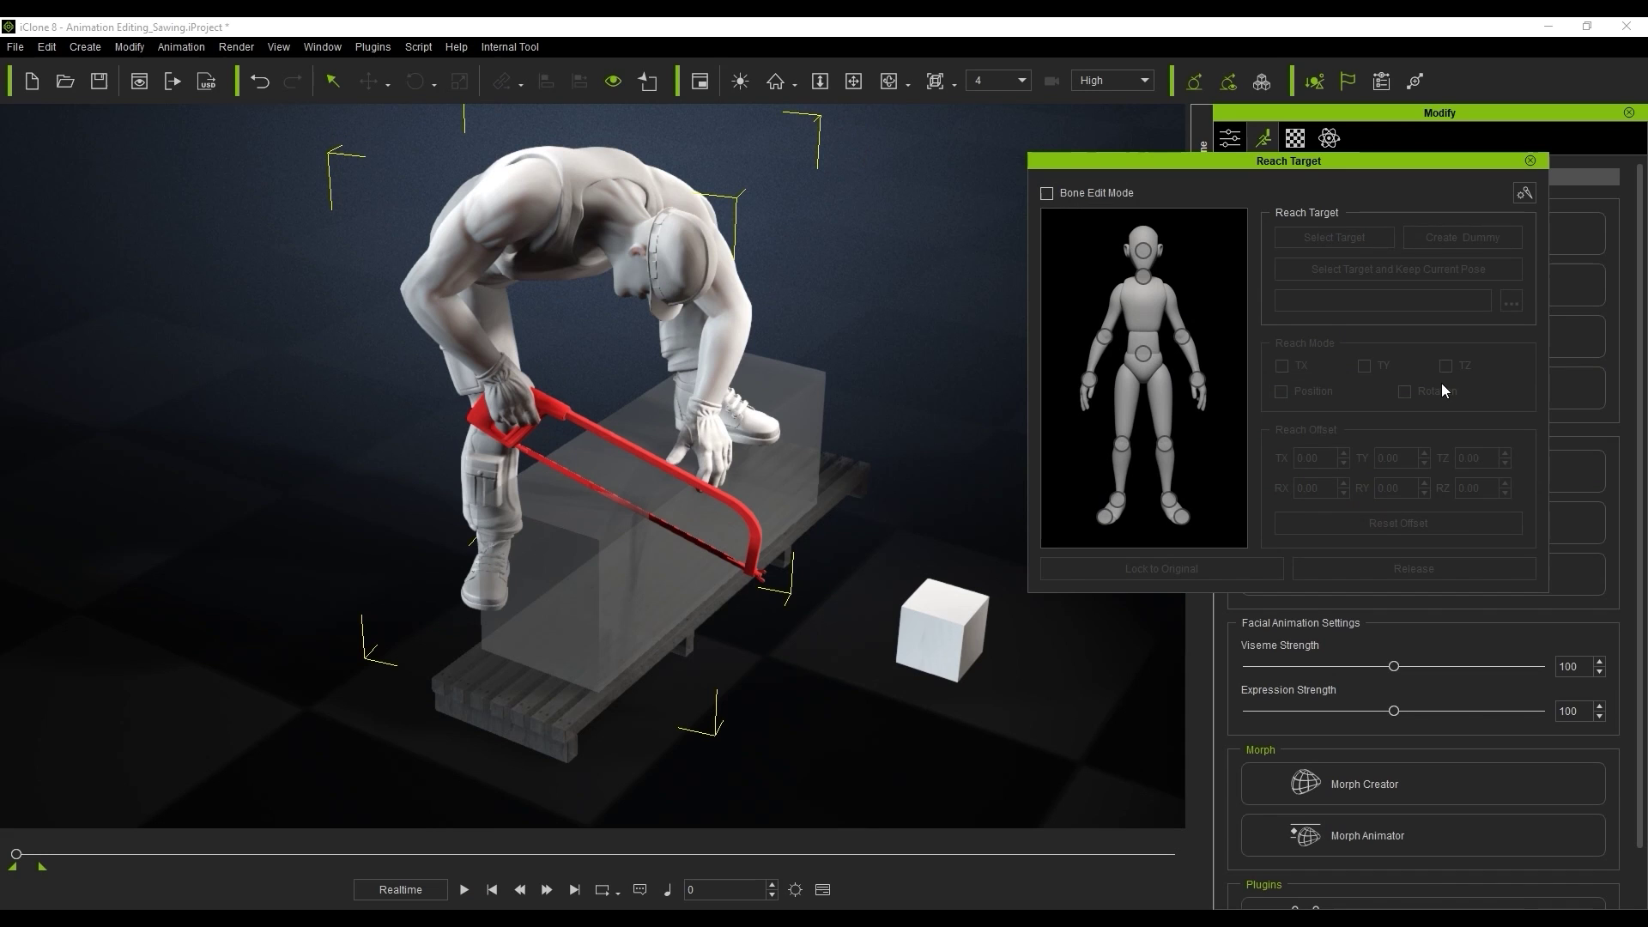
pyautogui.click(1200, 379)
pyautogui.click(1352, 269)
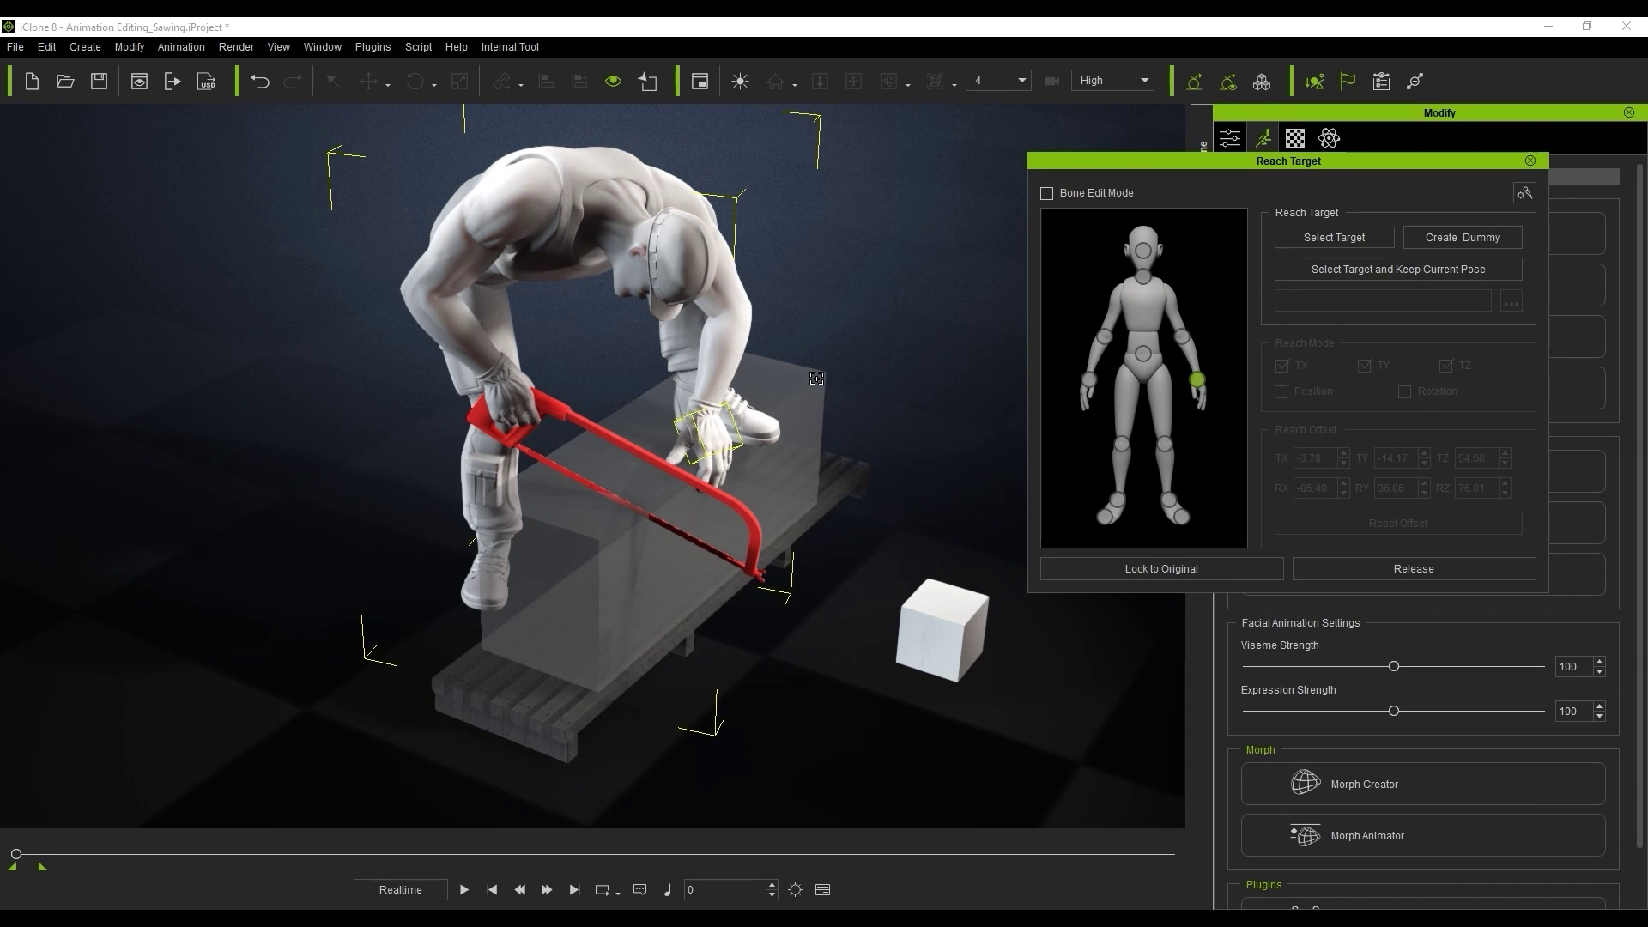
pyautogui.click(817, 379)
pyautogui.click(1169, 500)
pyautogui.click(1328, 269)
pyautogui.click(803, 386)
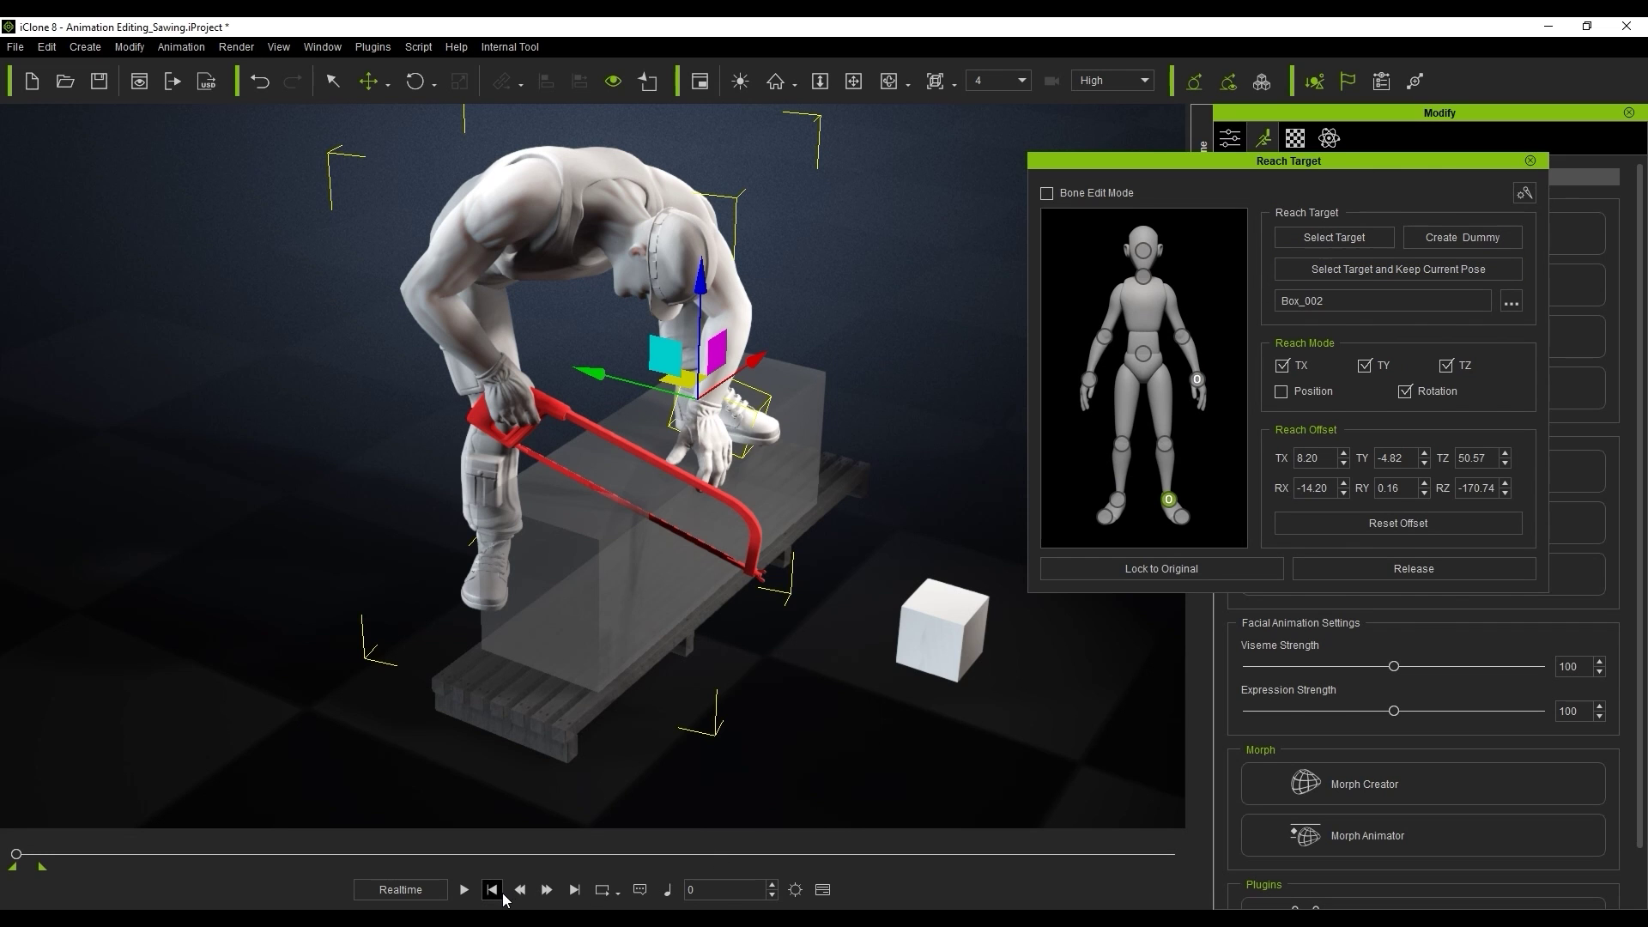
# - Play back to check the reach, return to frame 0, and close Reach Target
pyautogui.press('space')
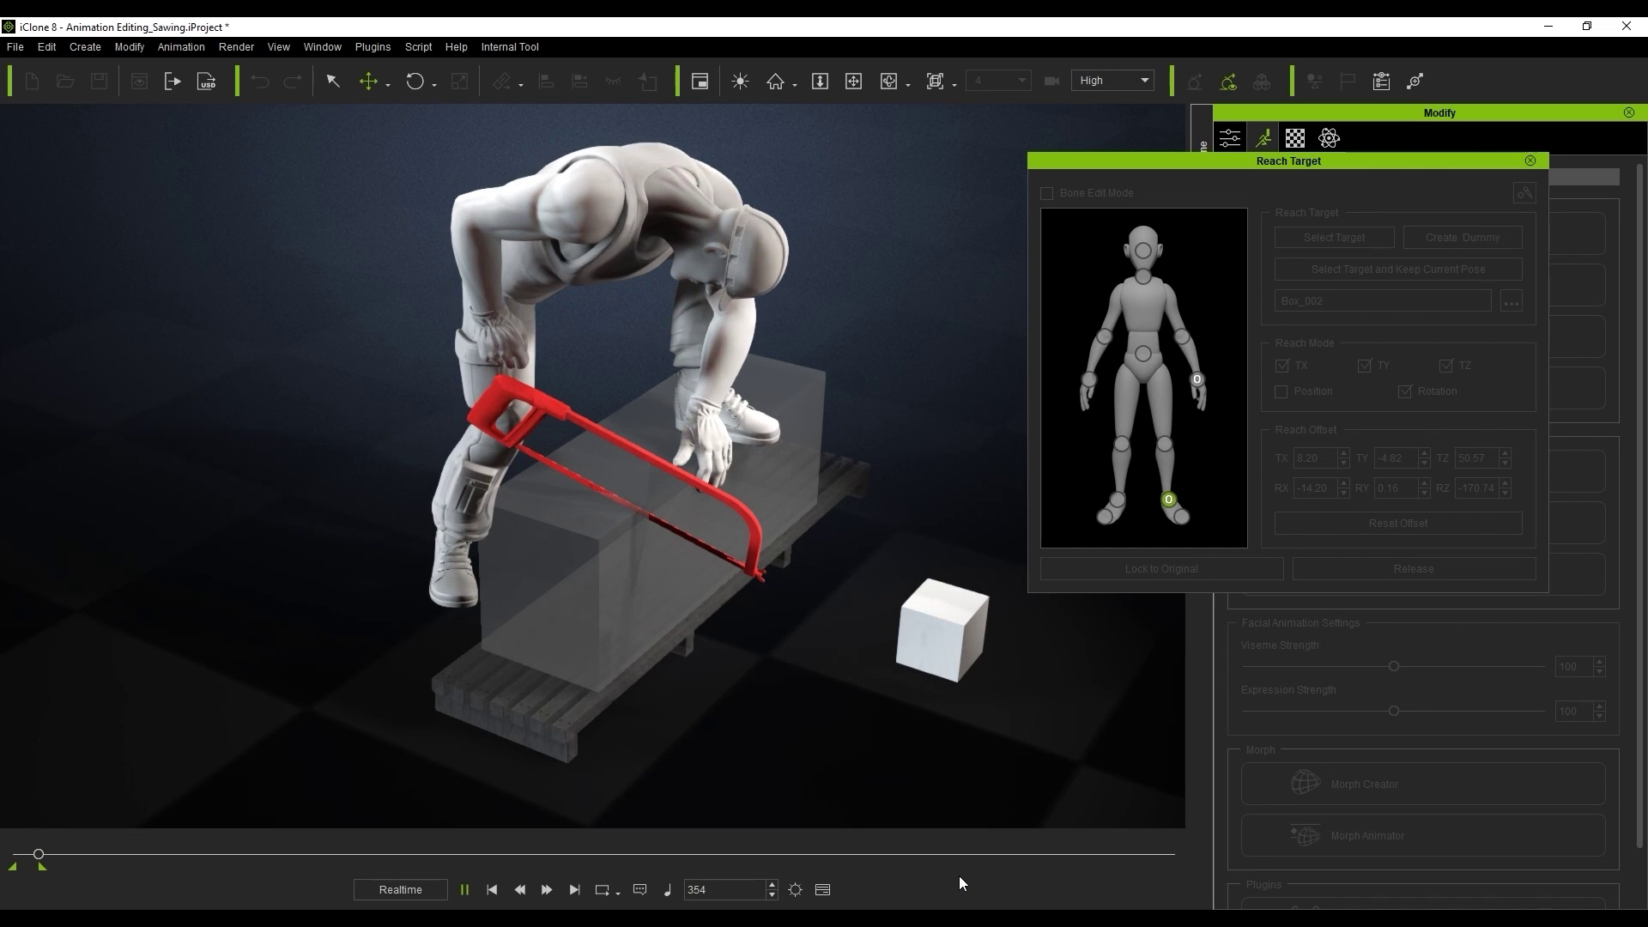
pyautogui.press('space')
pyautogui.click(492, 889)
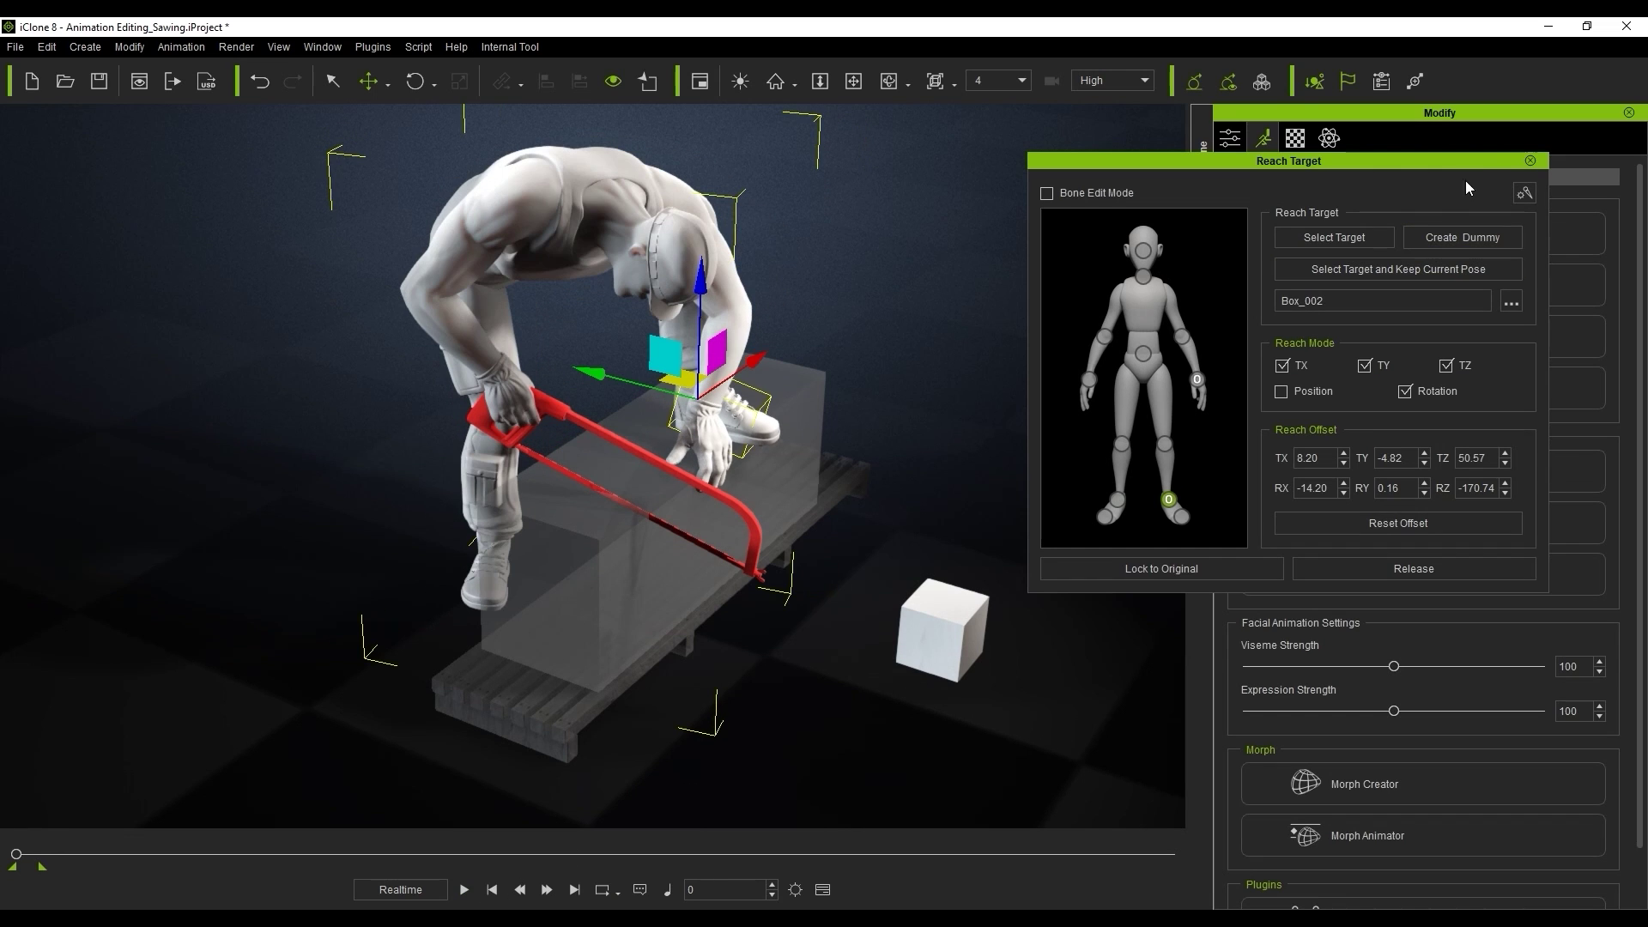
pyautogui.click(1530, 161)
# - Link the red hacksaw to the worker's right hand using Pick Parent
pyautogui.click(567, 423)
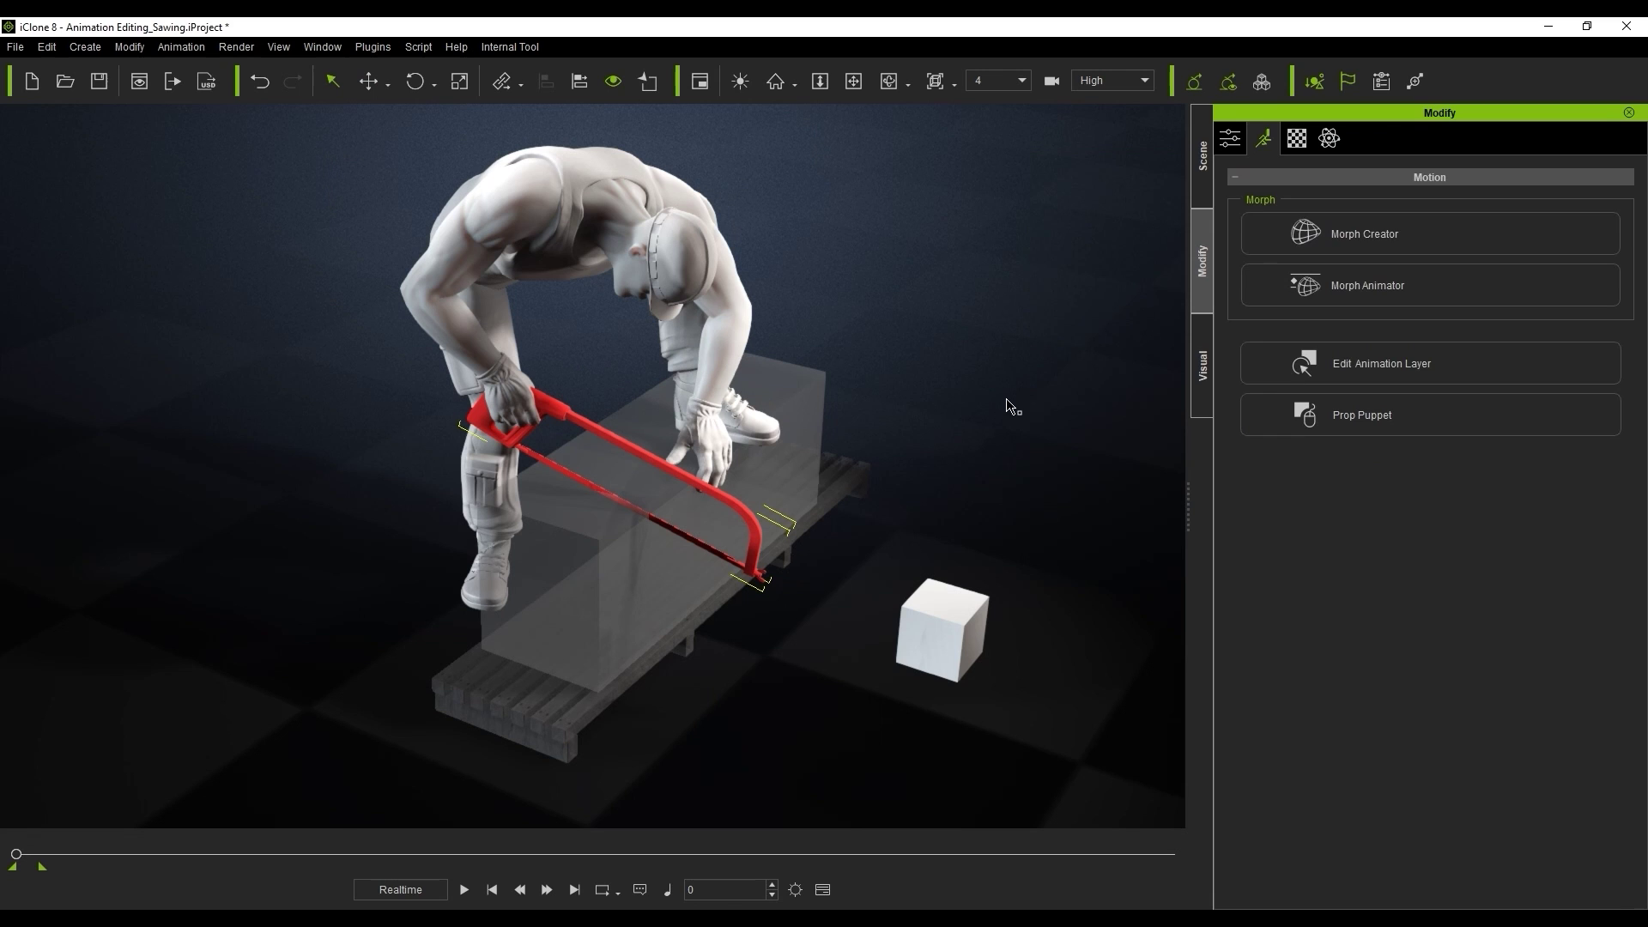
pyautogui.click(1230, 138)
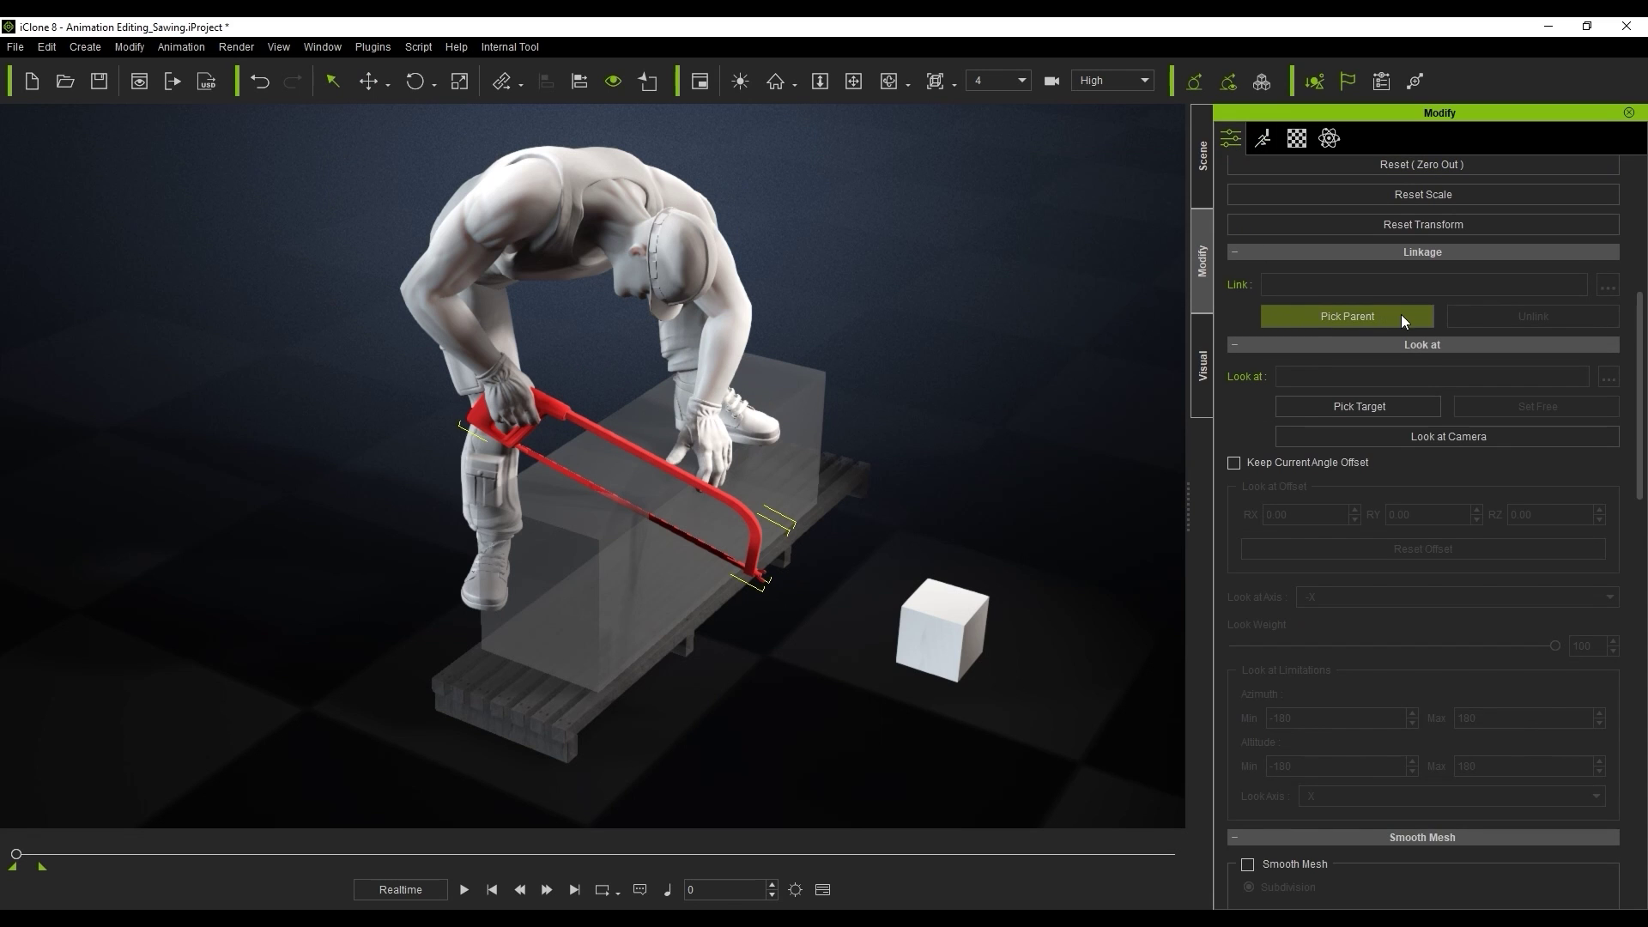
pyautogui.click(508, 393)
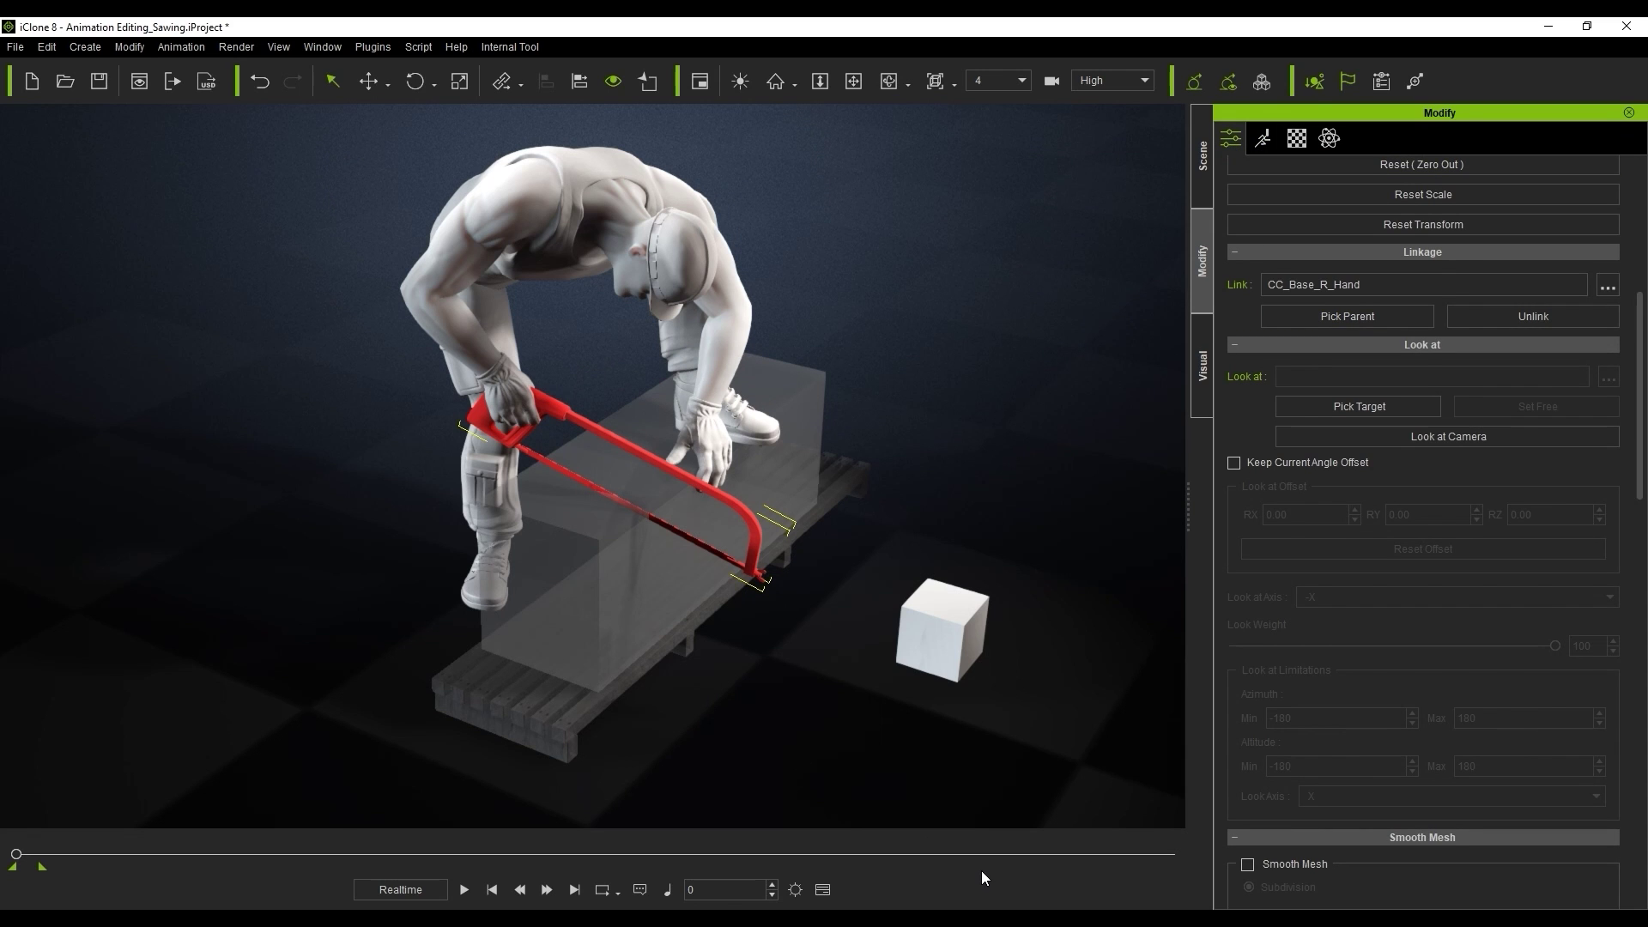
# - Play and stop a preview of the sawing motion, then bring up the Timeline
pyautogui.press('space')
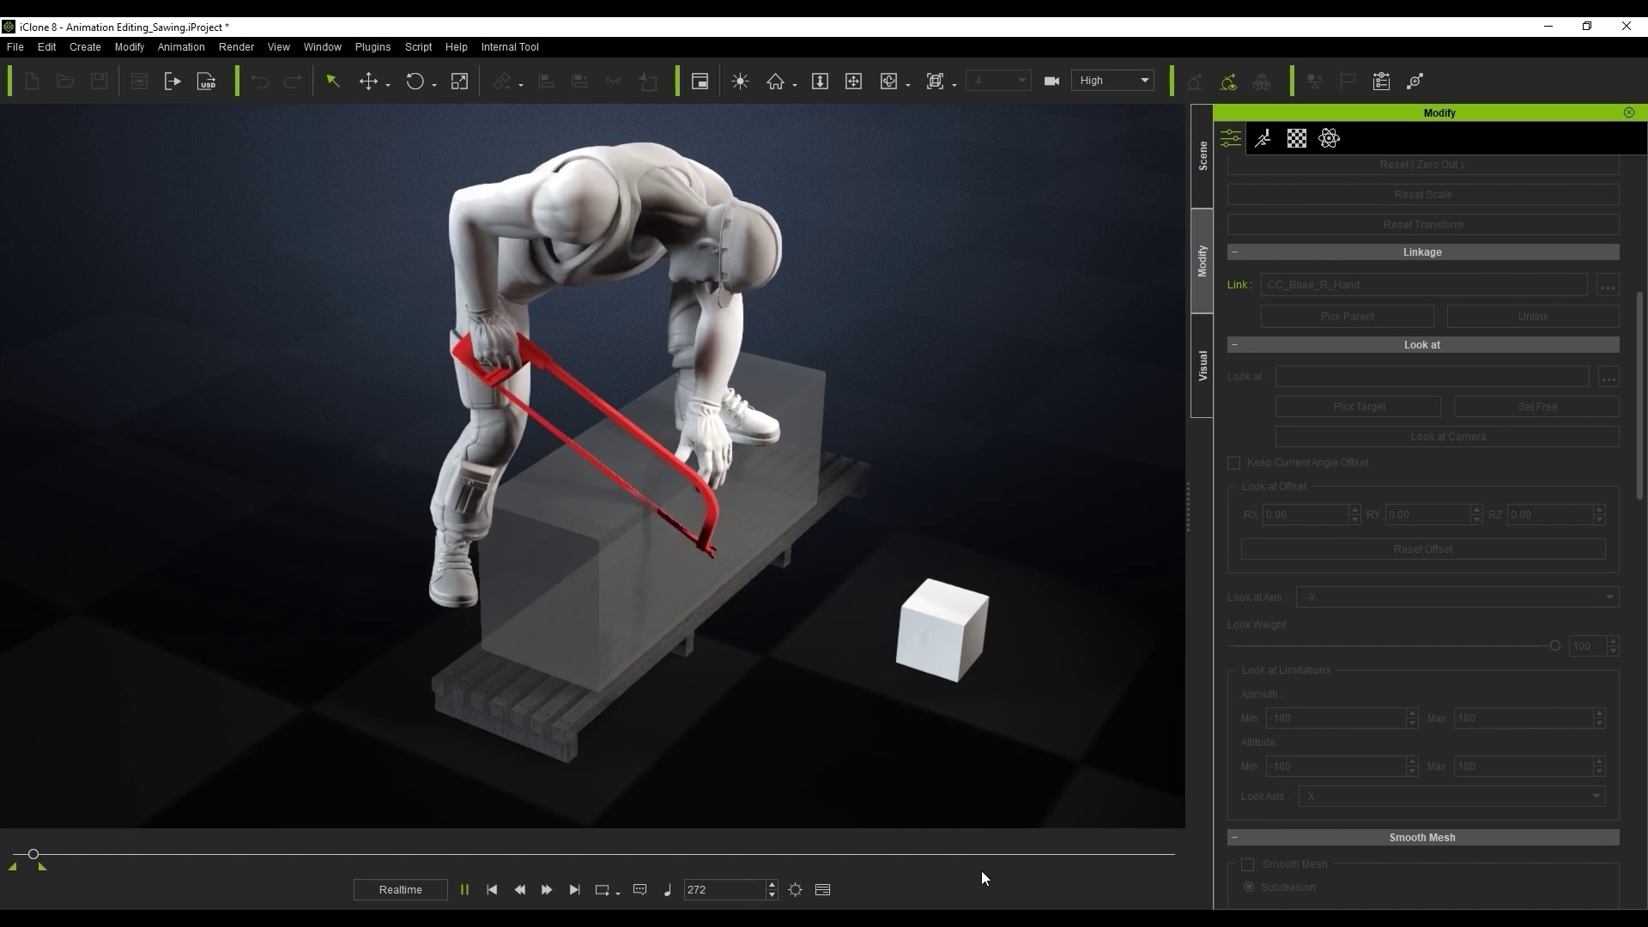
pyautogui.press('space')
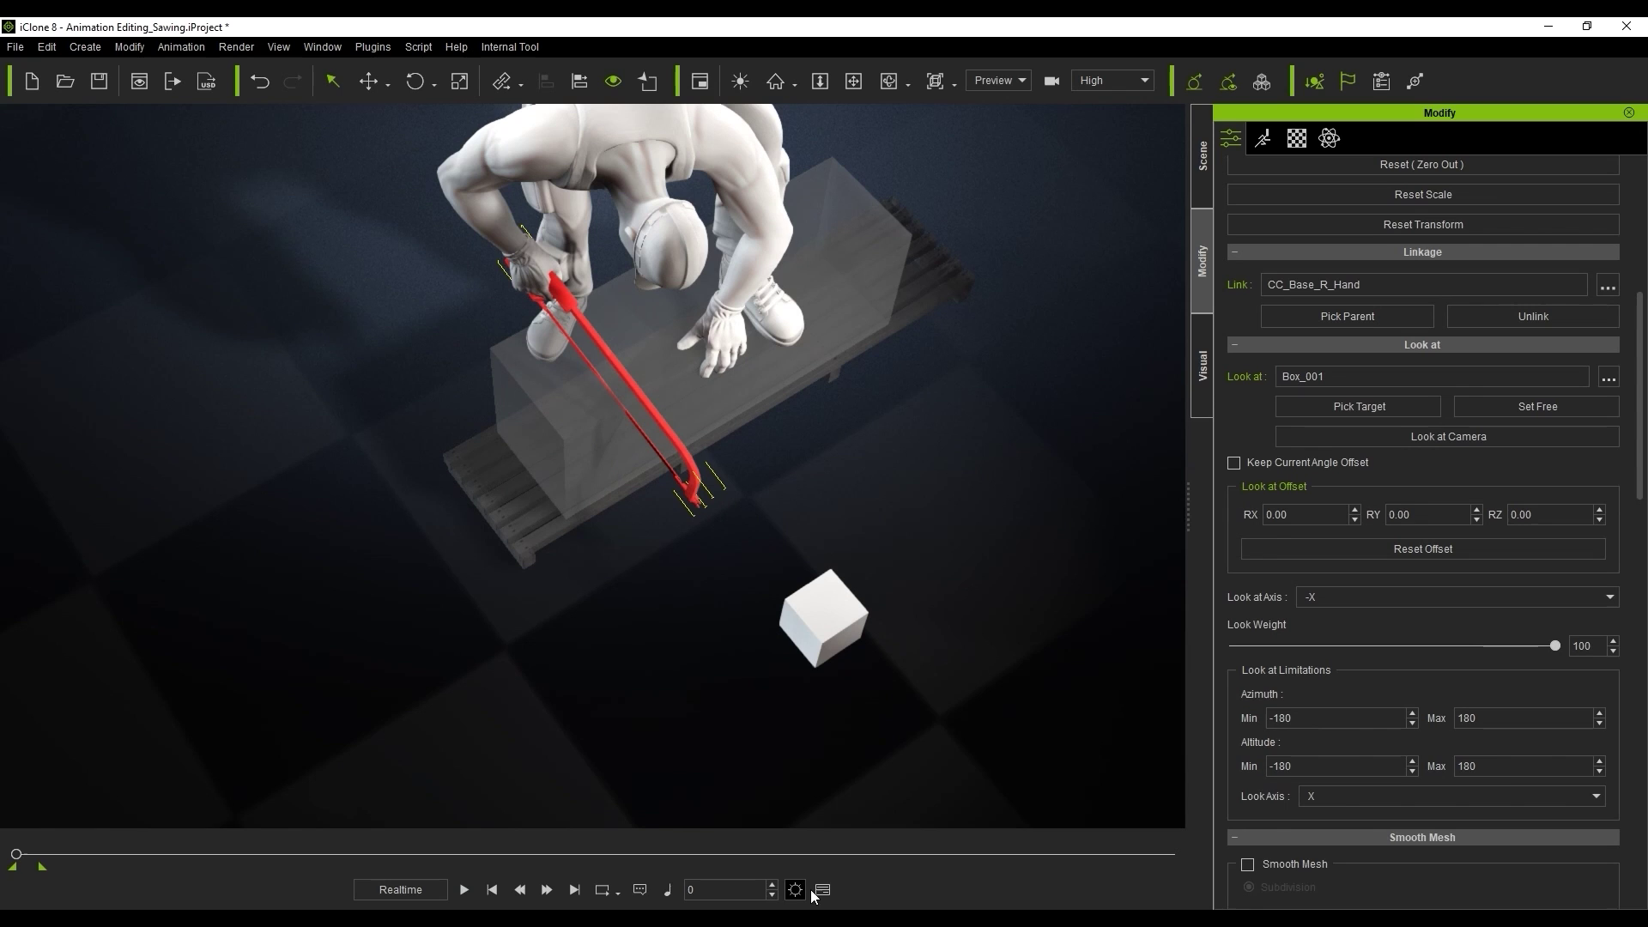
pyautogui.click(822, 890)
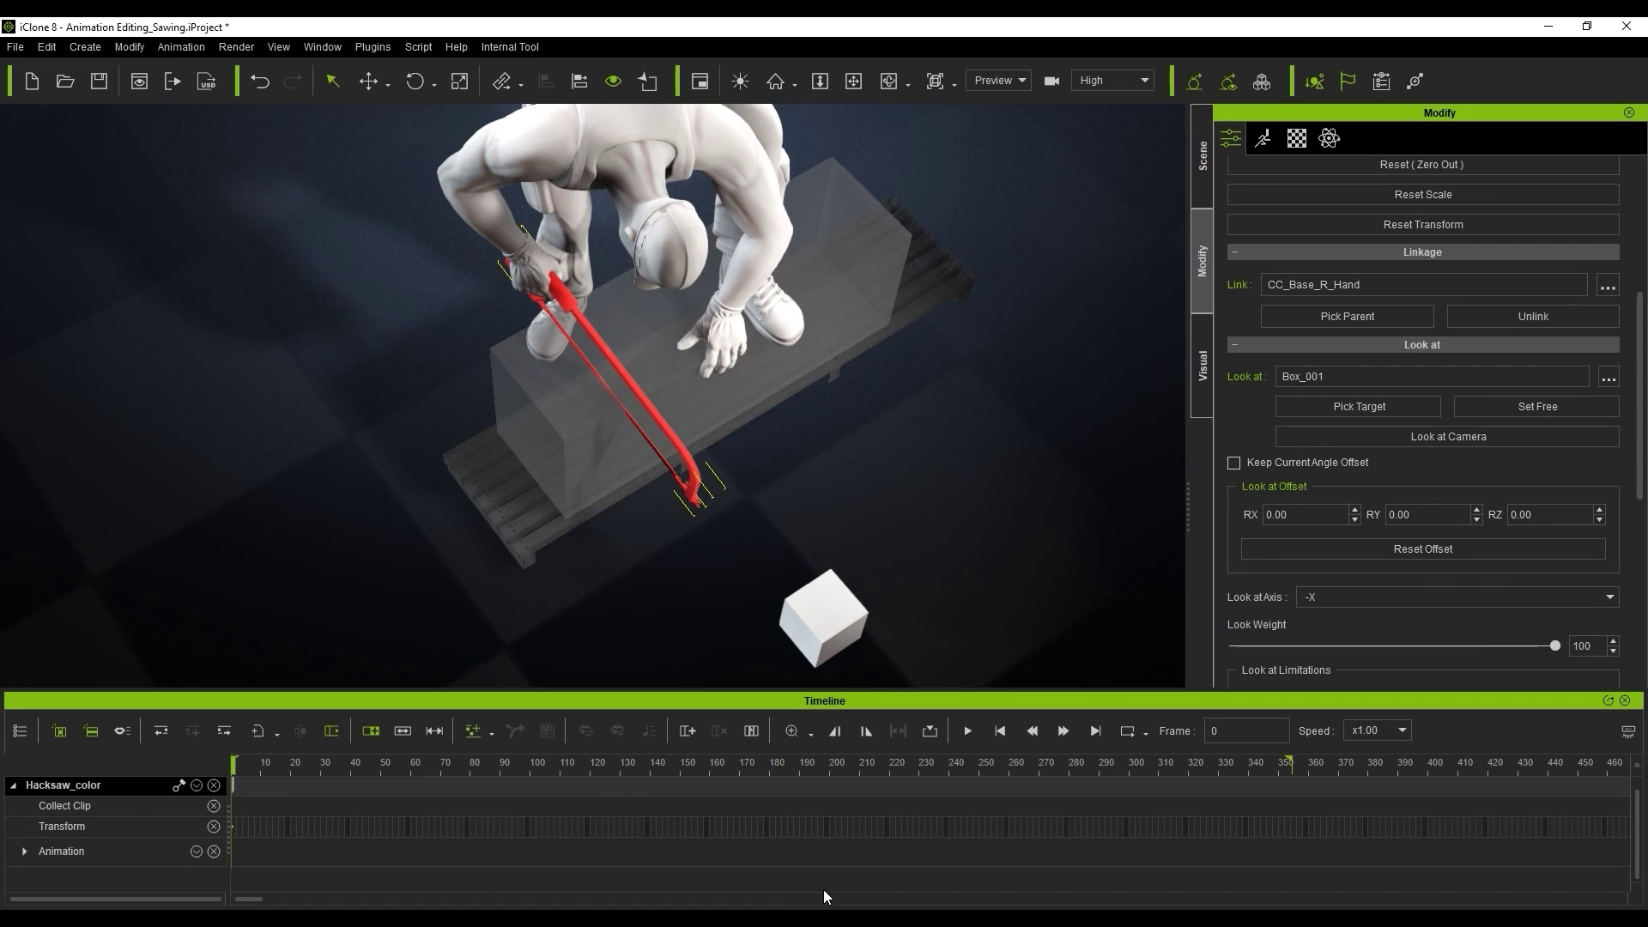
# - Bake the hacksaw's constrained motion into a clip and split it at the last frame
pyautogui.click(181, 49)
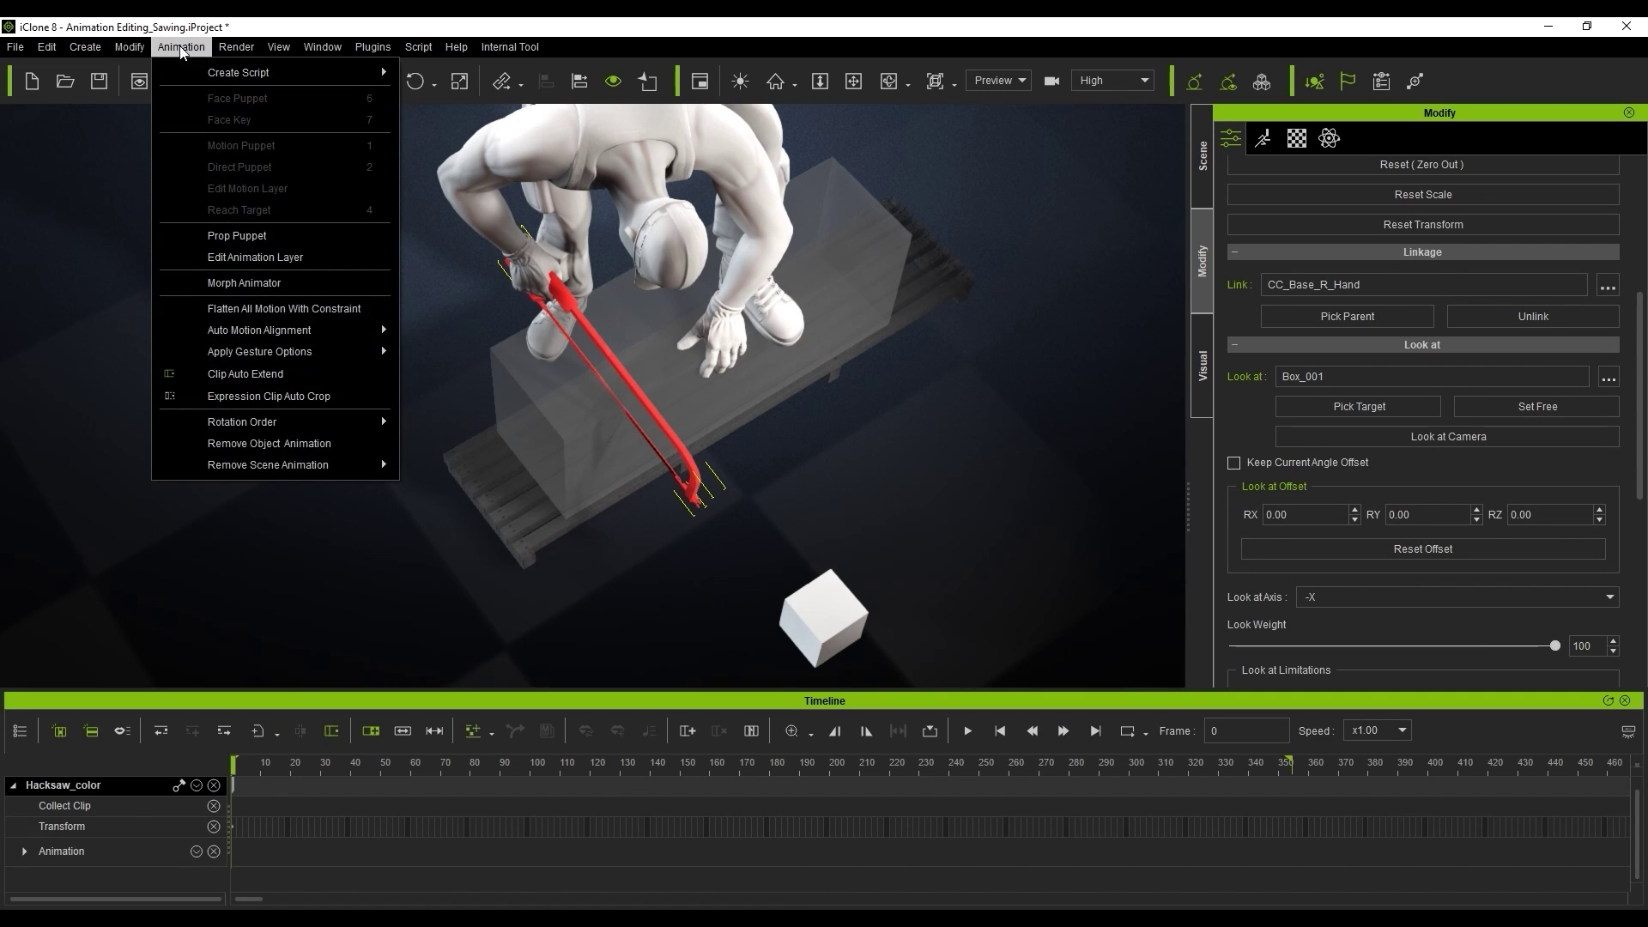
pyautogui.click(370, 311)
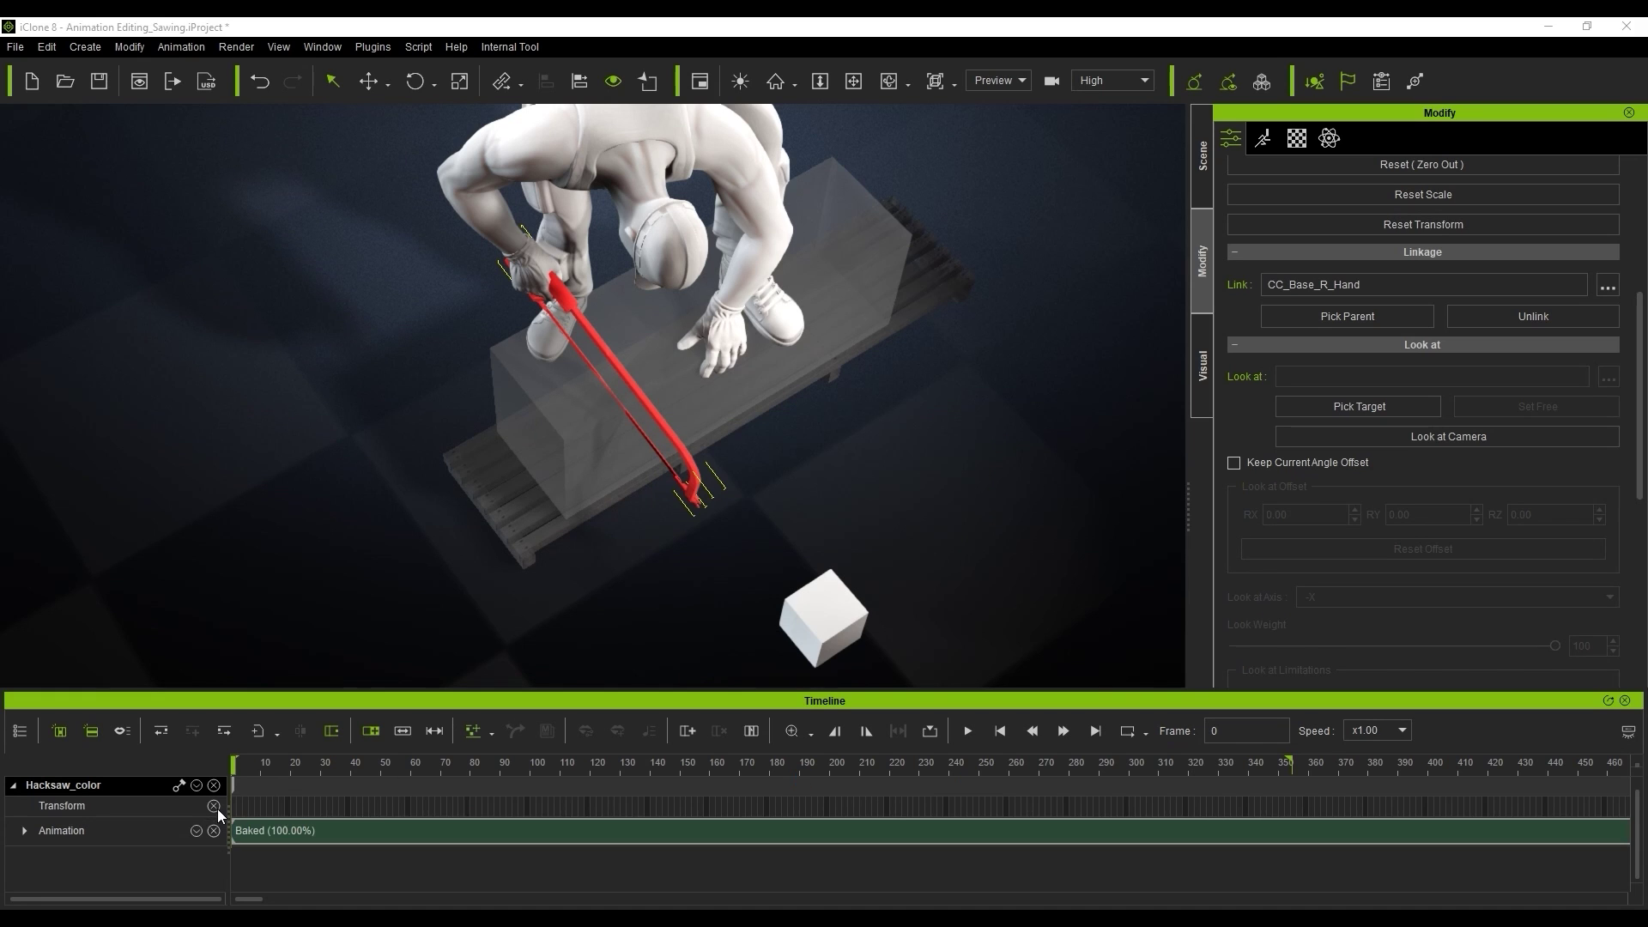
pyautogui.click(24, 831)
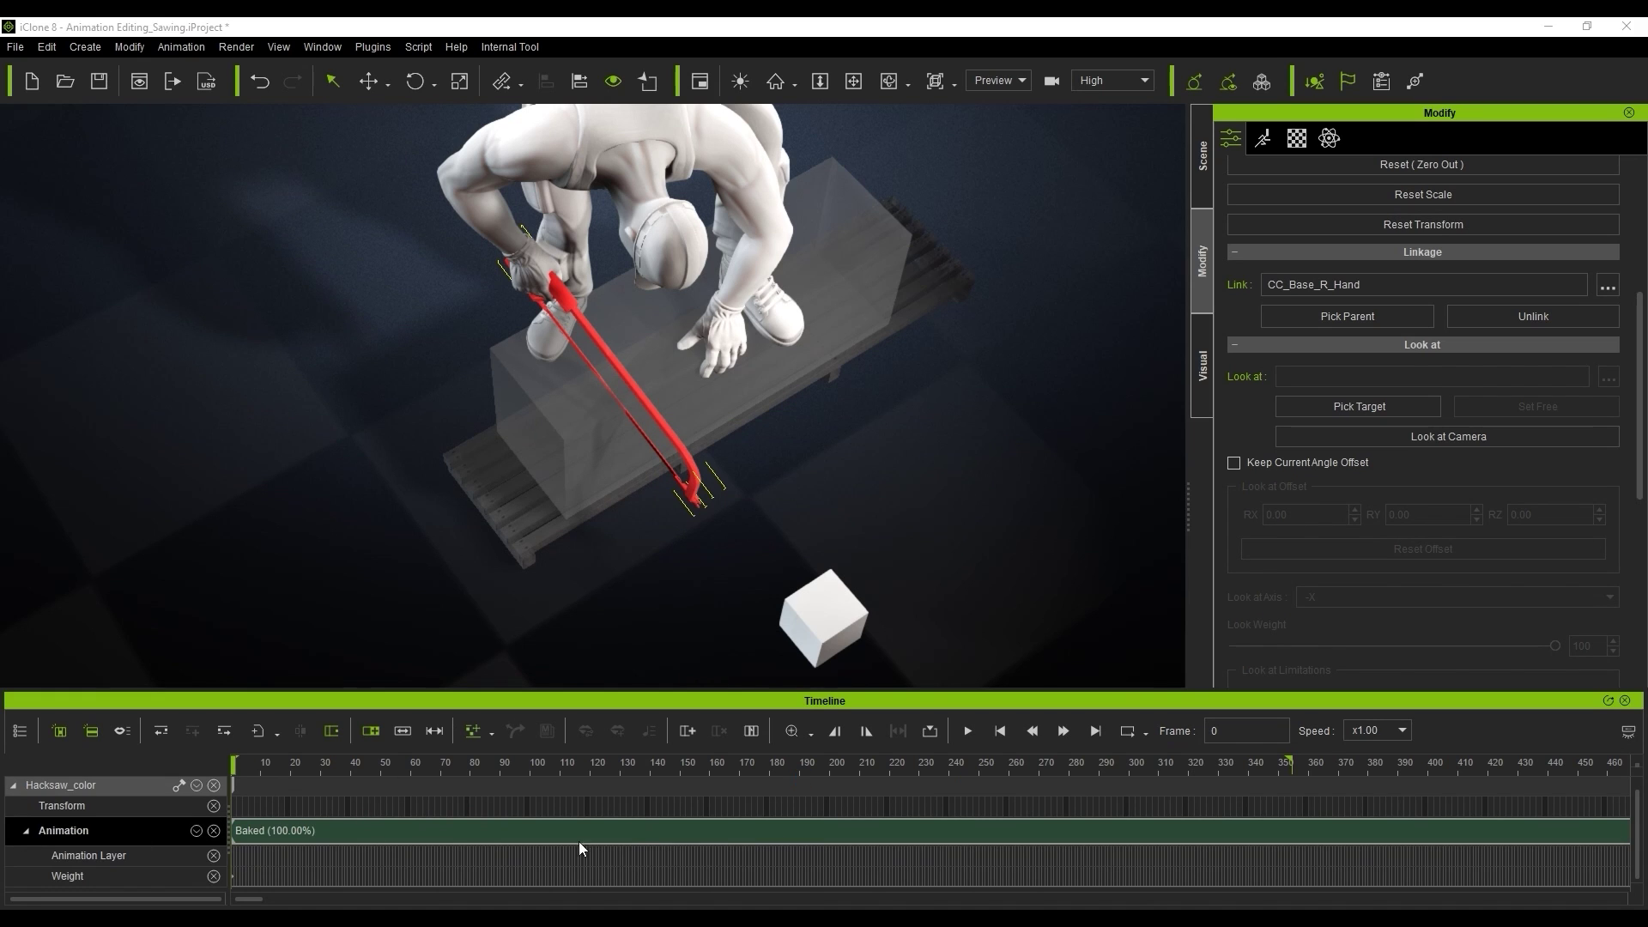
pyautogui.click(627, 830)
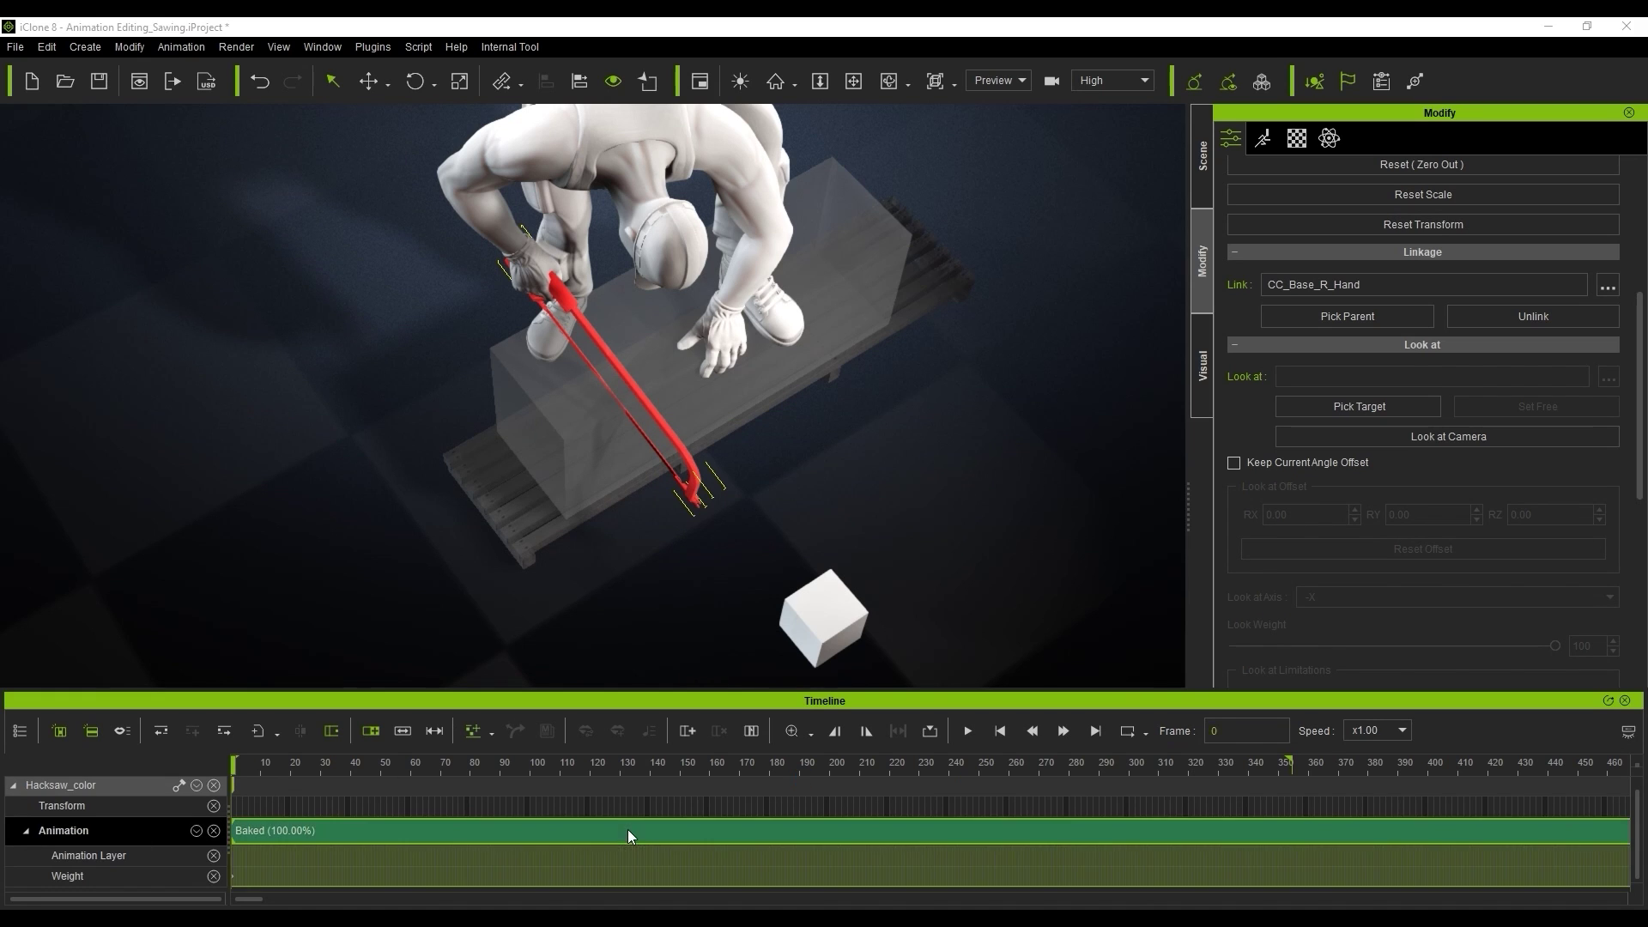
pyautogui.click(1096, 730)
pyautogui.hotkey('ctrl', 'b')
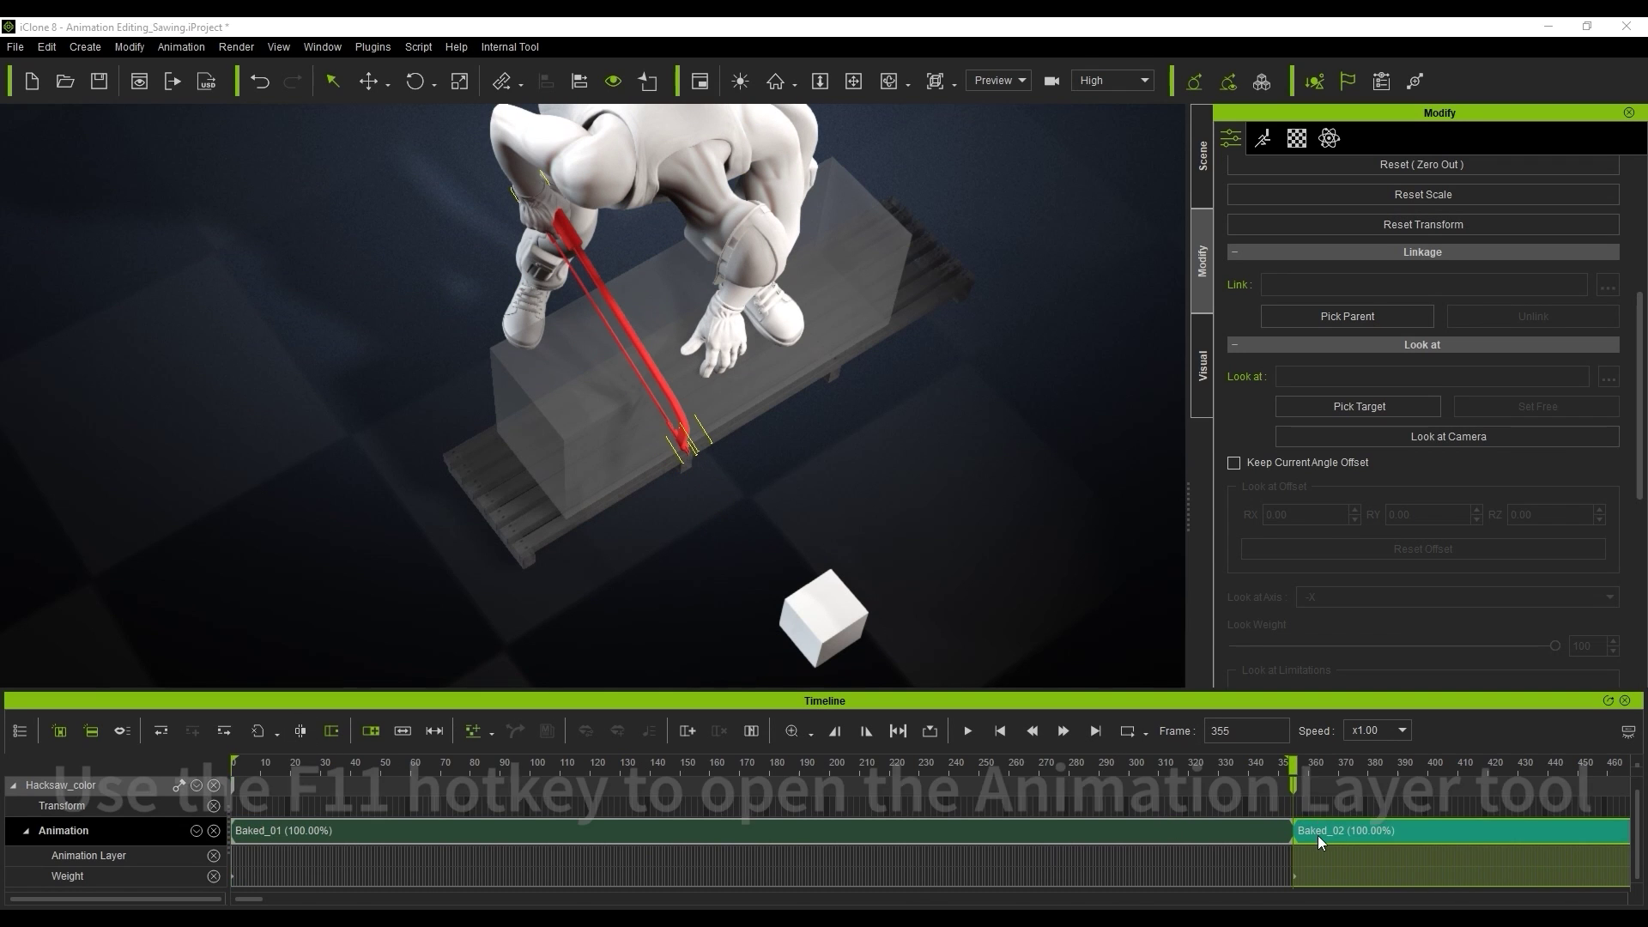
# - Delete the baked clip's tail, return to frame 0, and select Base Motion with F11
pyautogui.click(1317, 836)
pyautogui.press('Delete')
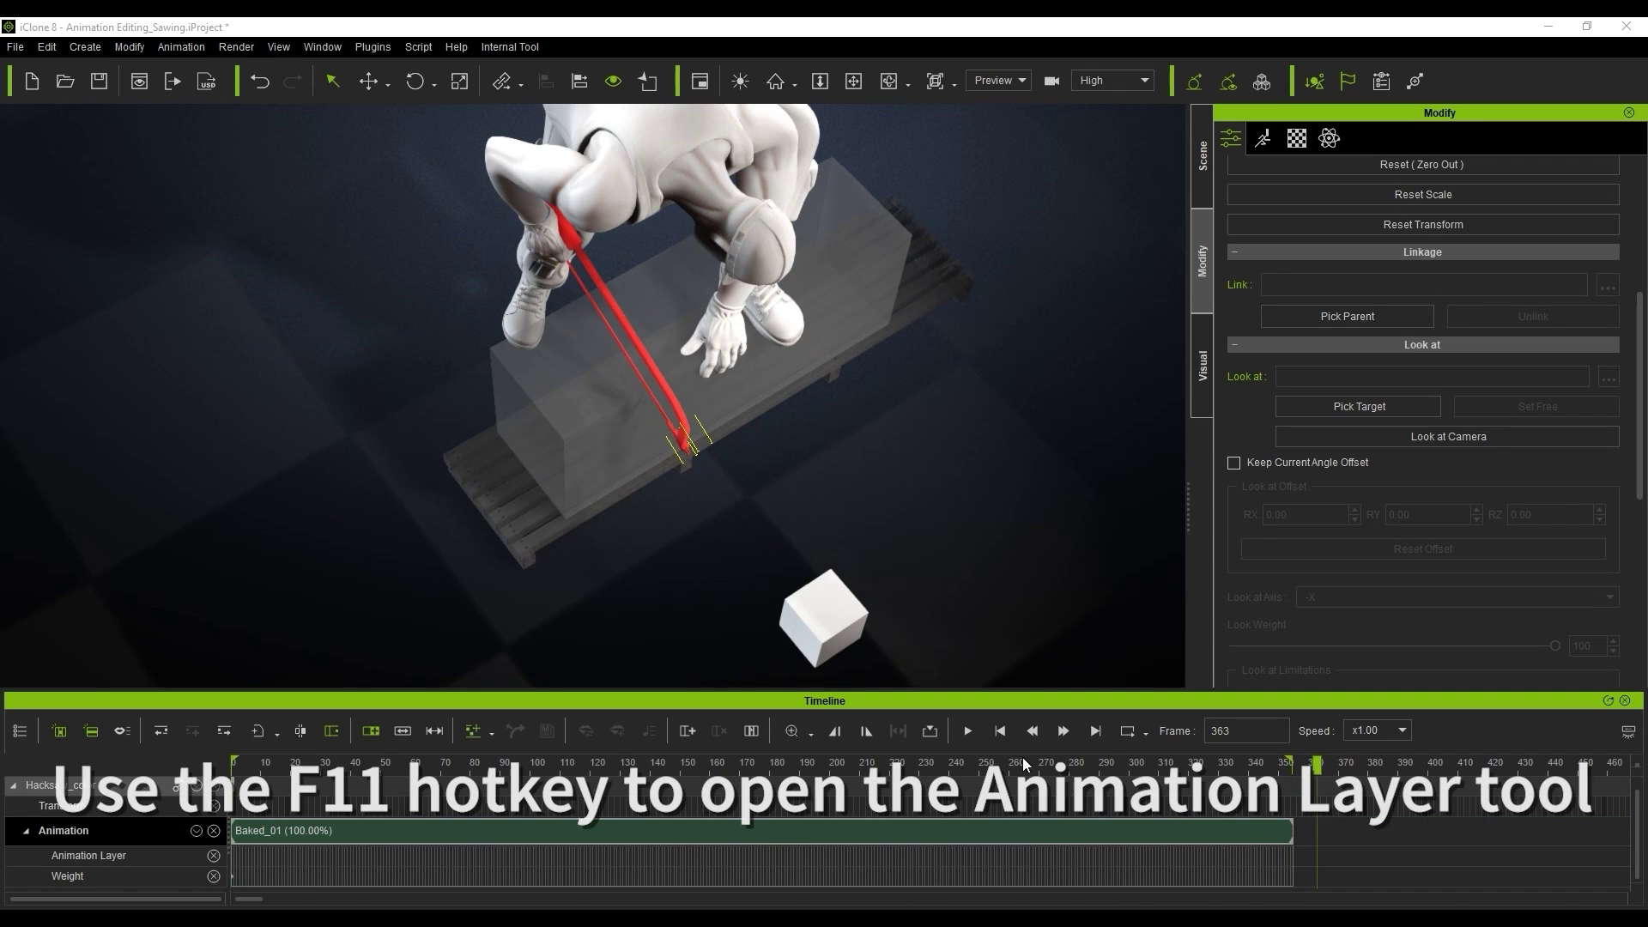
pyautogui.click(1009, 732)
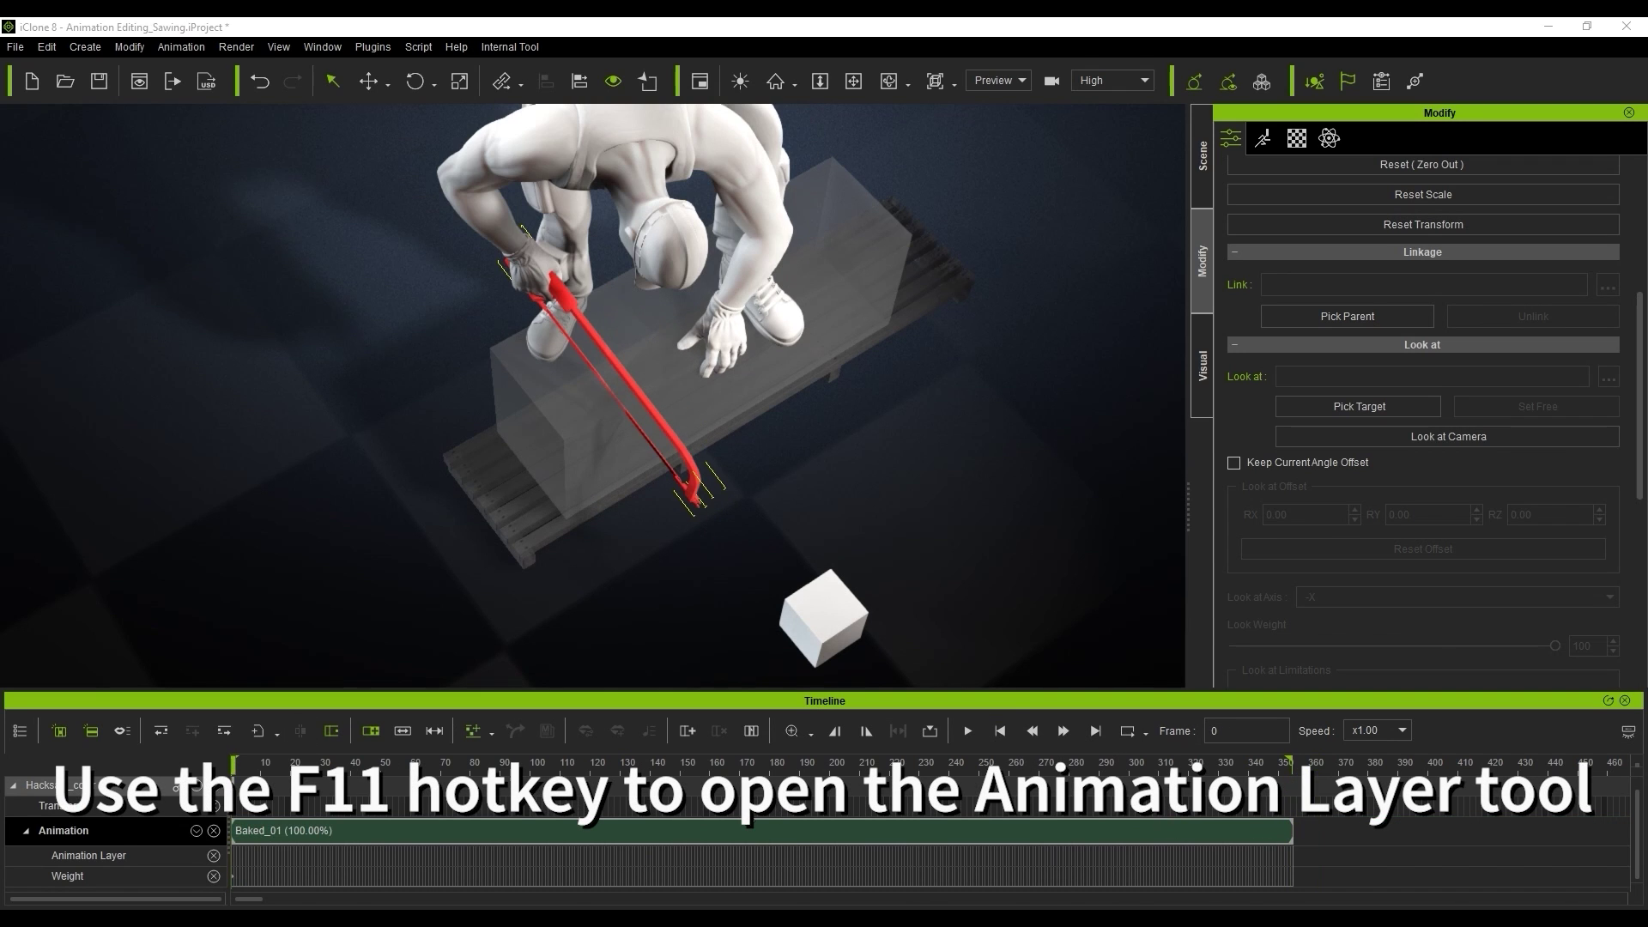
pyautogui.press('F11')
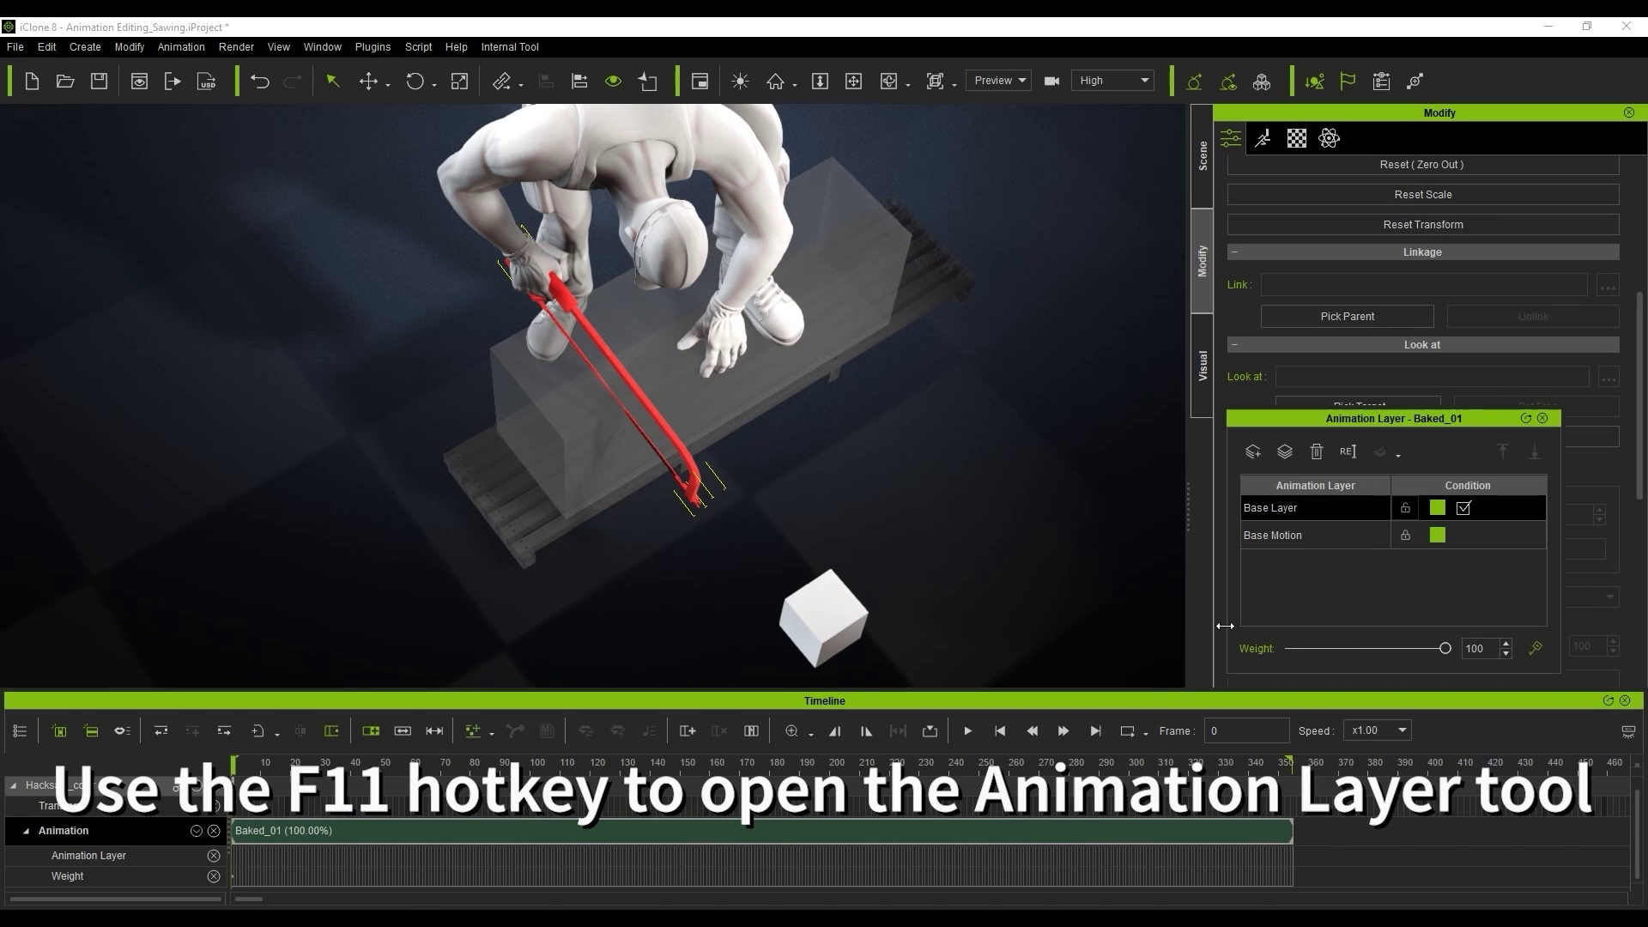
pyautogui.click(1361, 538)
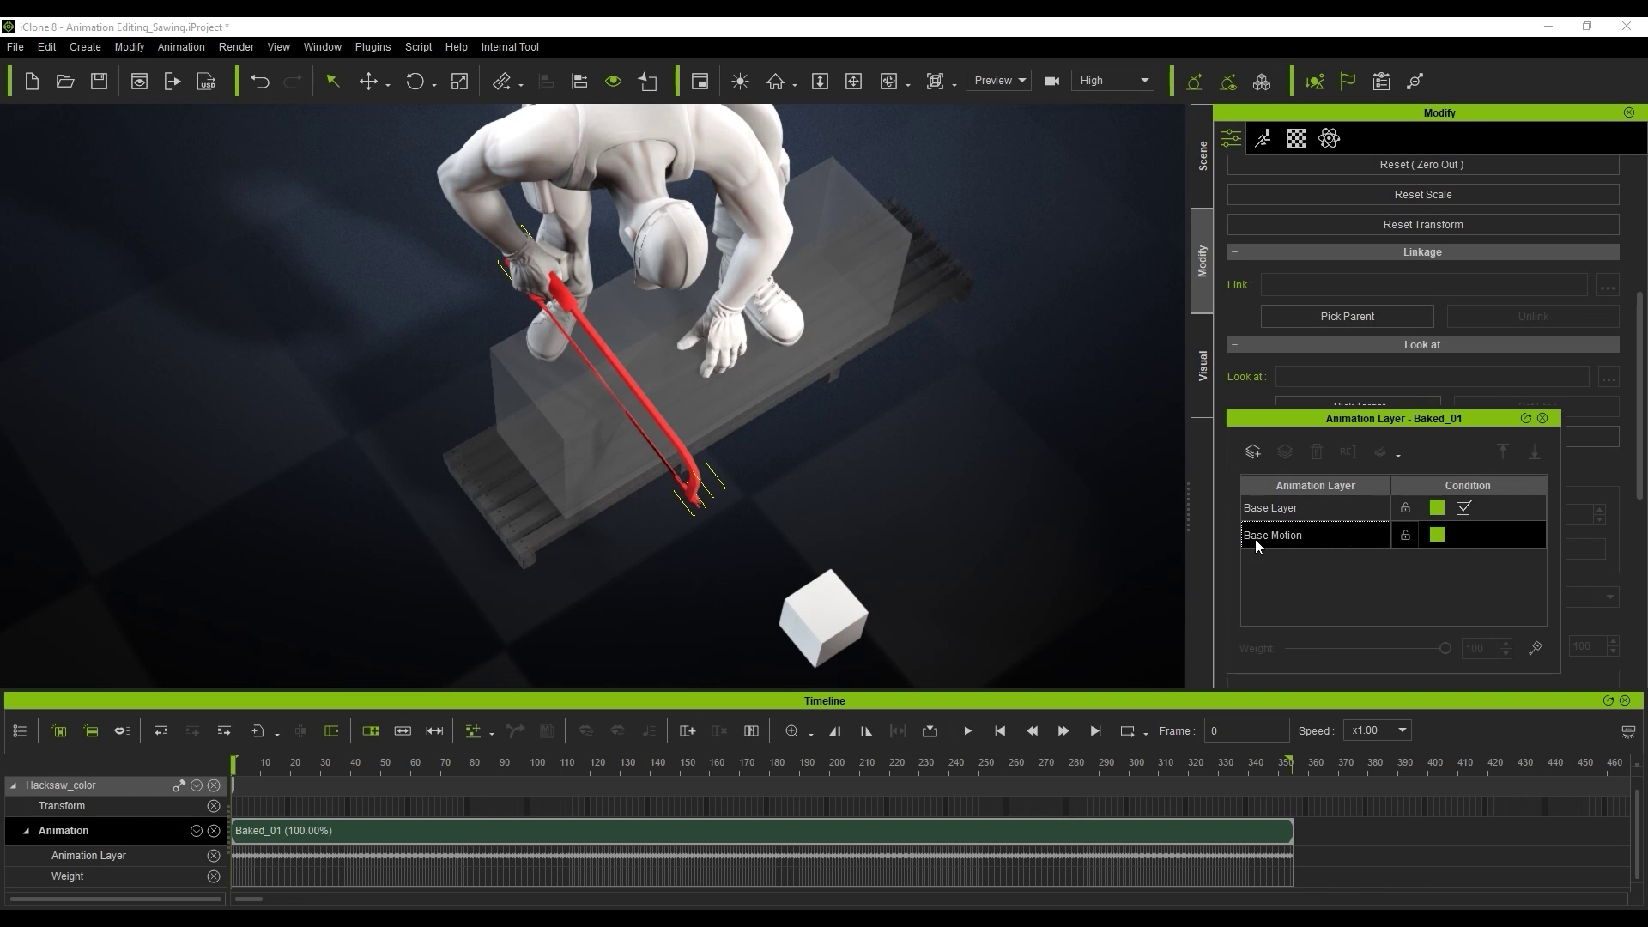
# - Open Base Motion in the Curve Editor and display the fitted Rotation X curve
pyautogui.doubleClick(1312, 539)
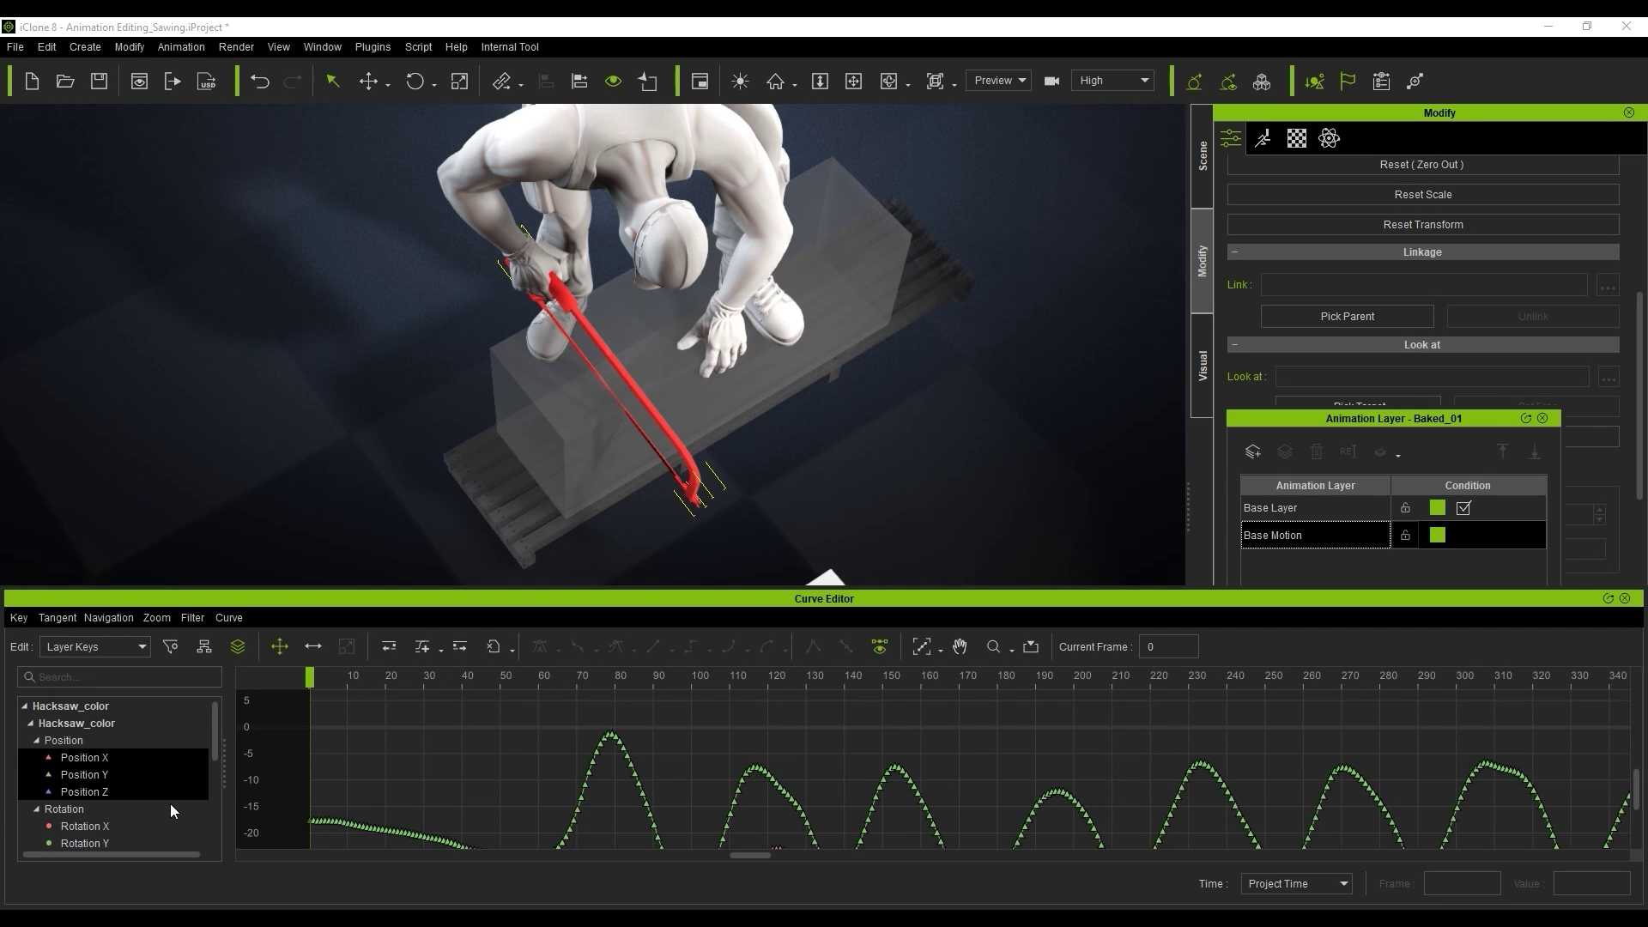
pyautogui.click(84, 825)
pyautogui.click(922, 646)
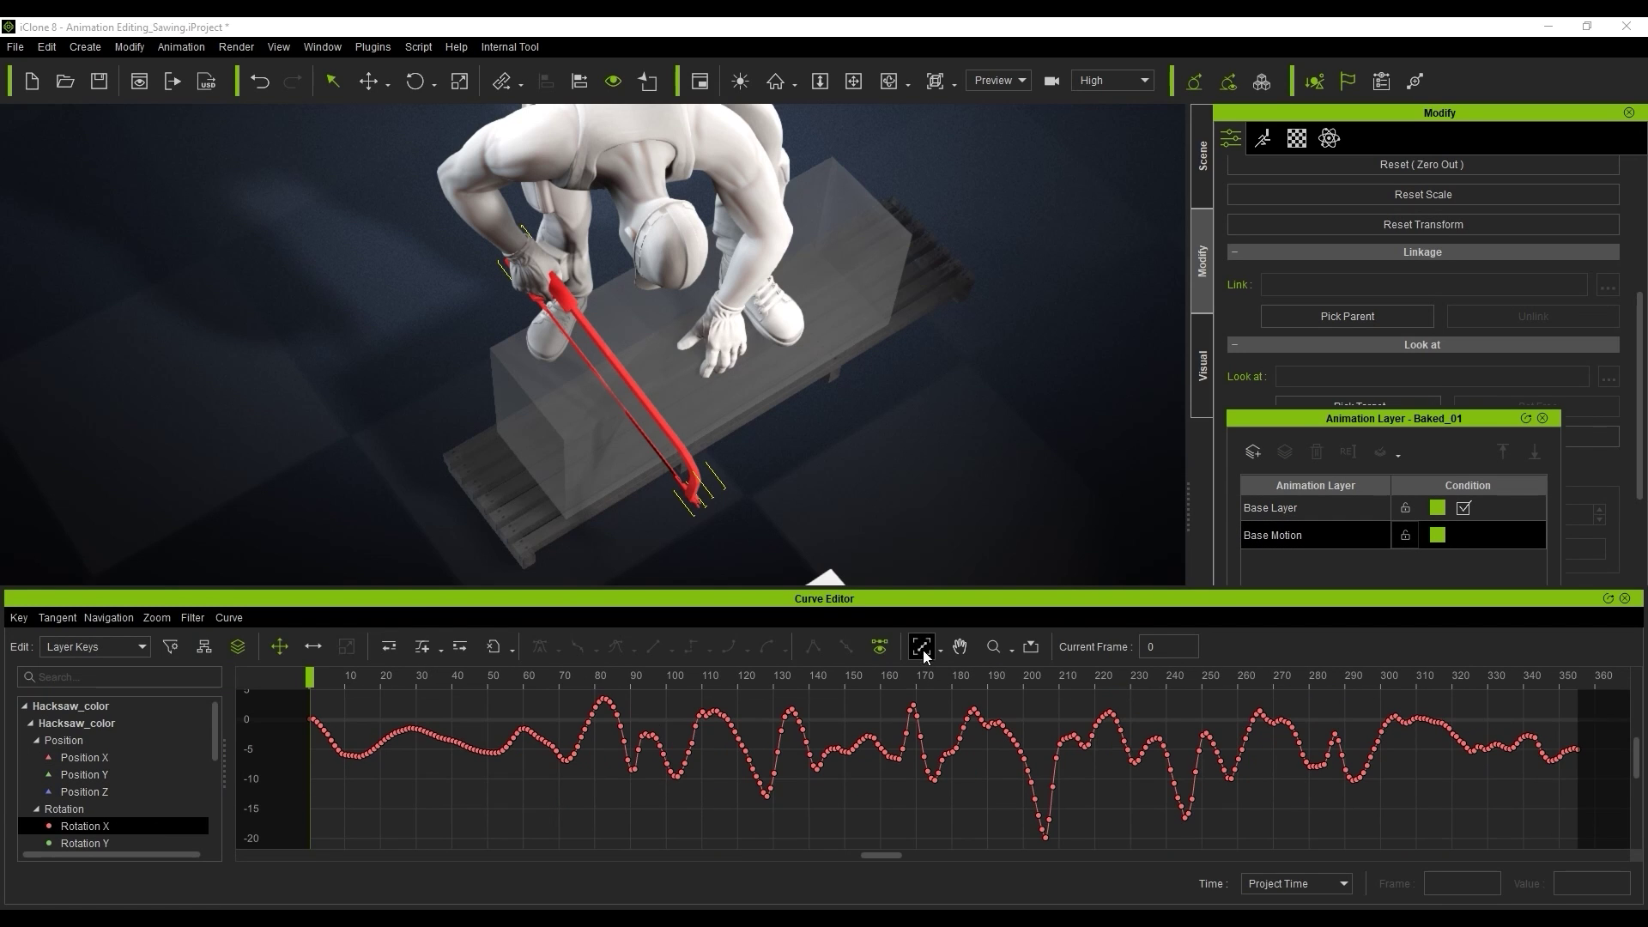
pyautogui.moveTo(807, 481); pyautogui.dragTo(962, 444, button='right')
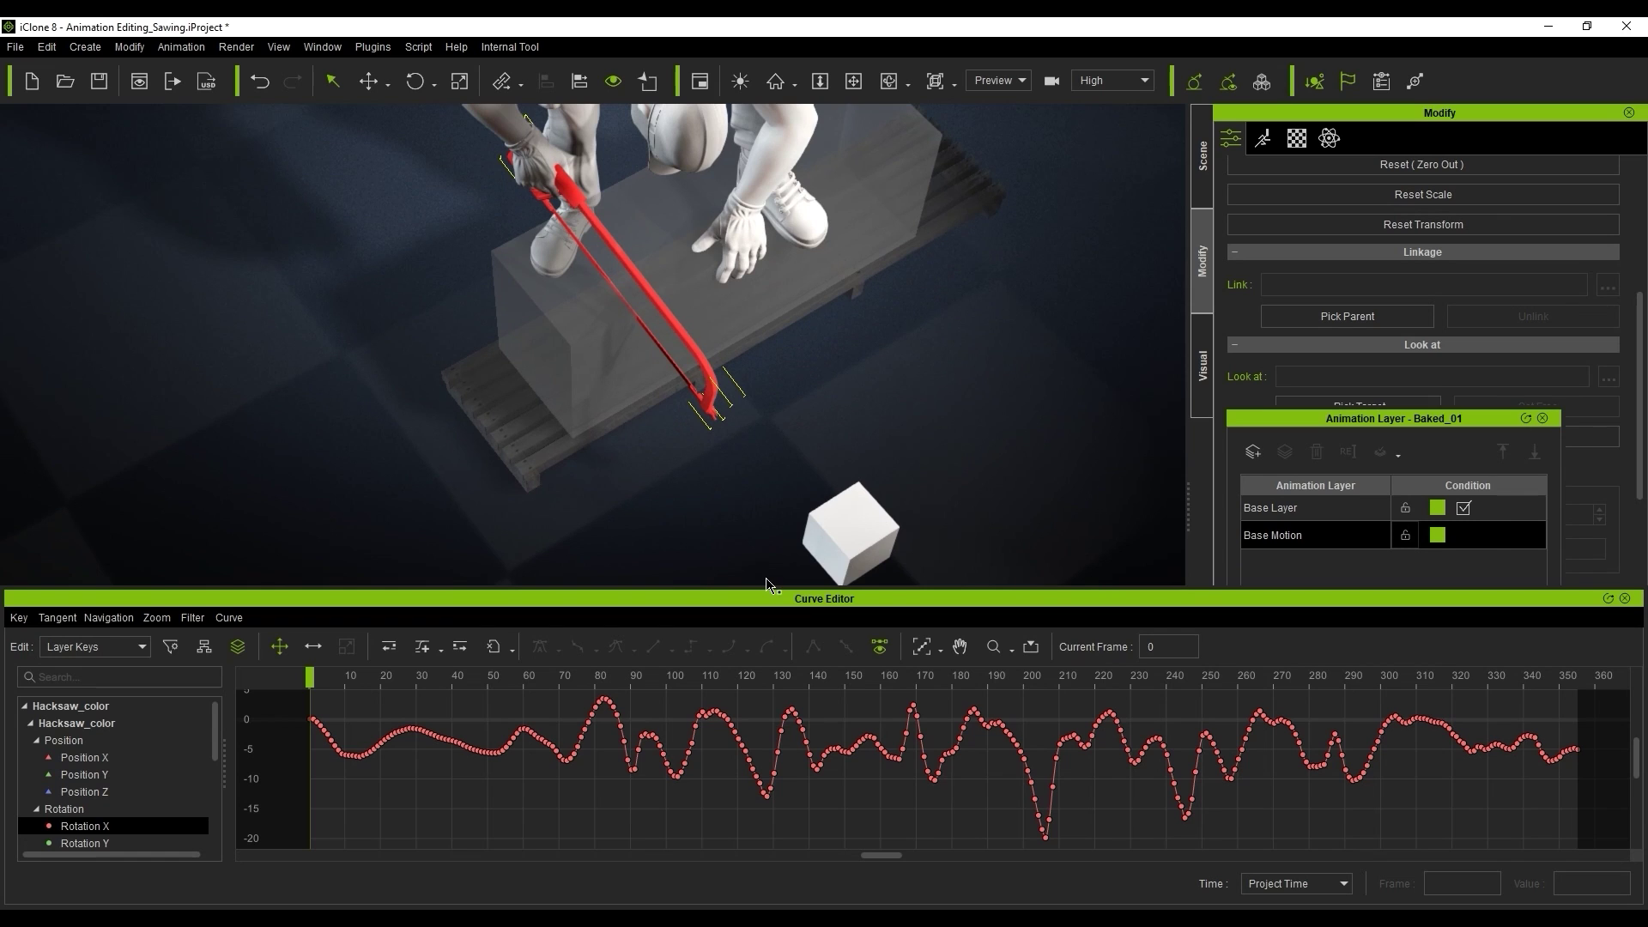
# - Try lowering the Rotation X keys for frames 31–70, undo it, and scrub frames 37–89
pyautogui.click(443, 674)
pyautogui.moveTo(424, 694); pyautogui.dragTo(575, 836)
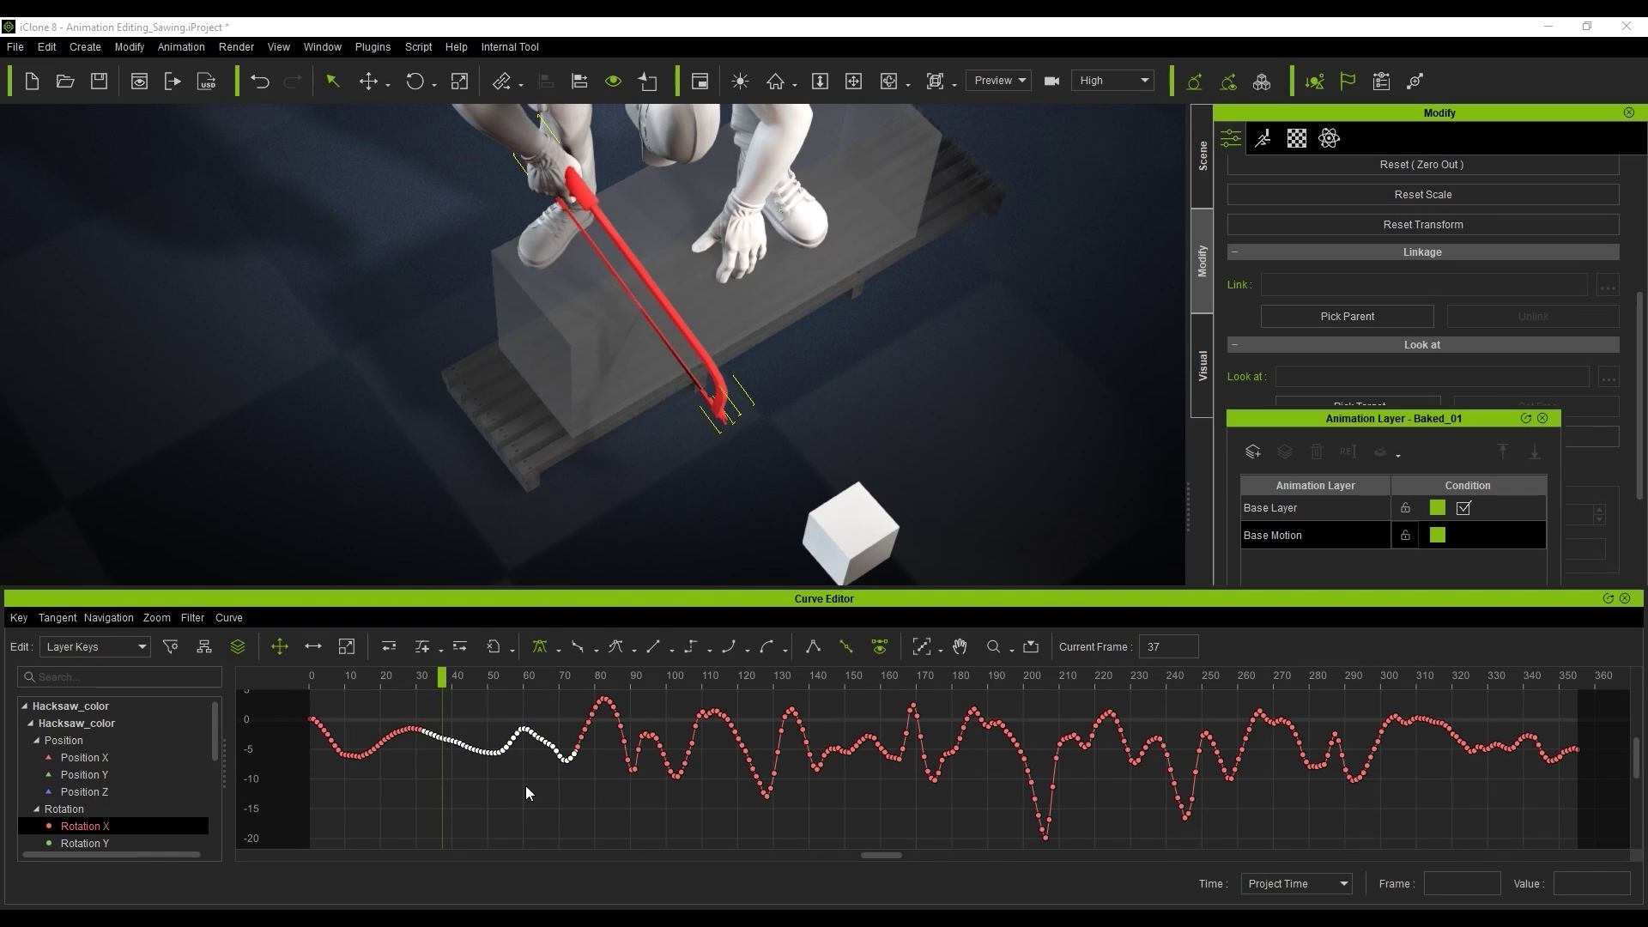
pyautogui.moveTo(496, 754); pyautogui.dragTo(511, 835)
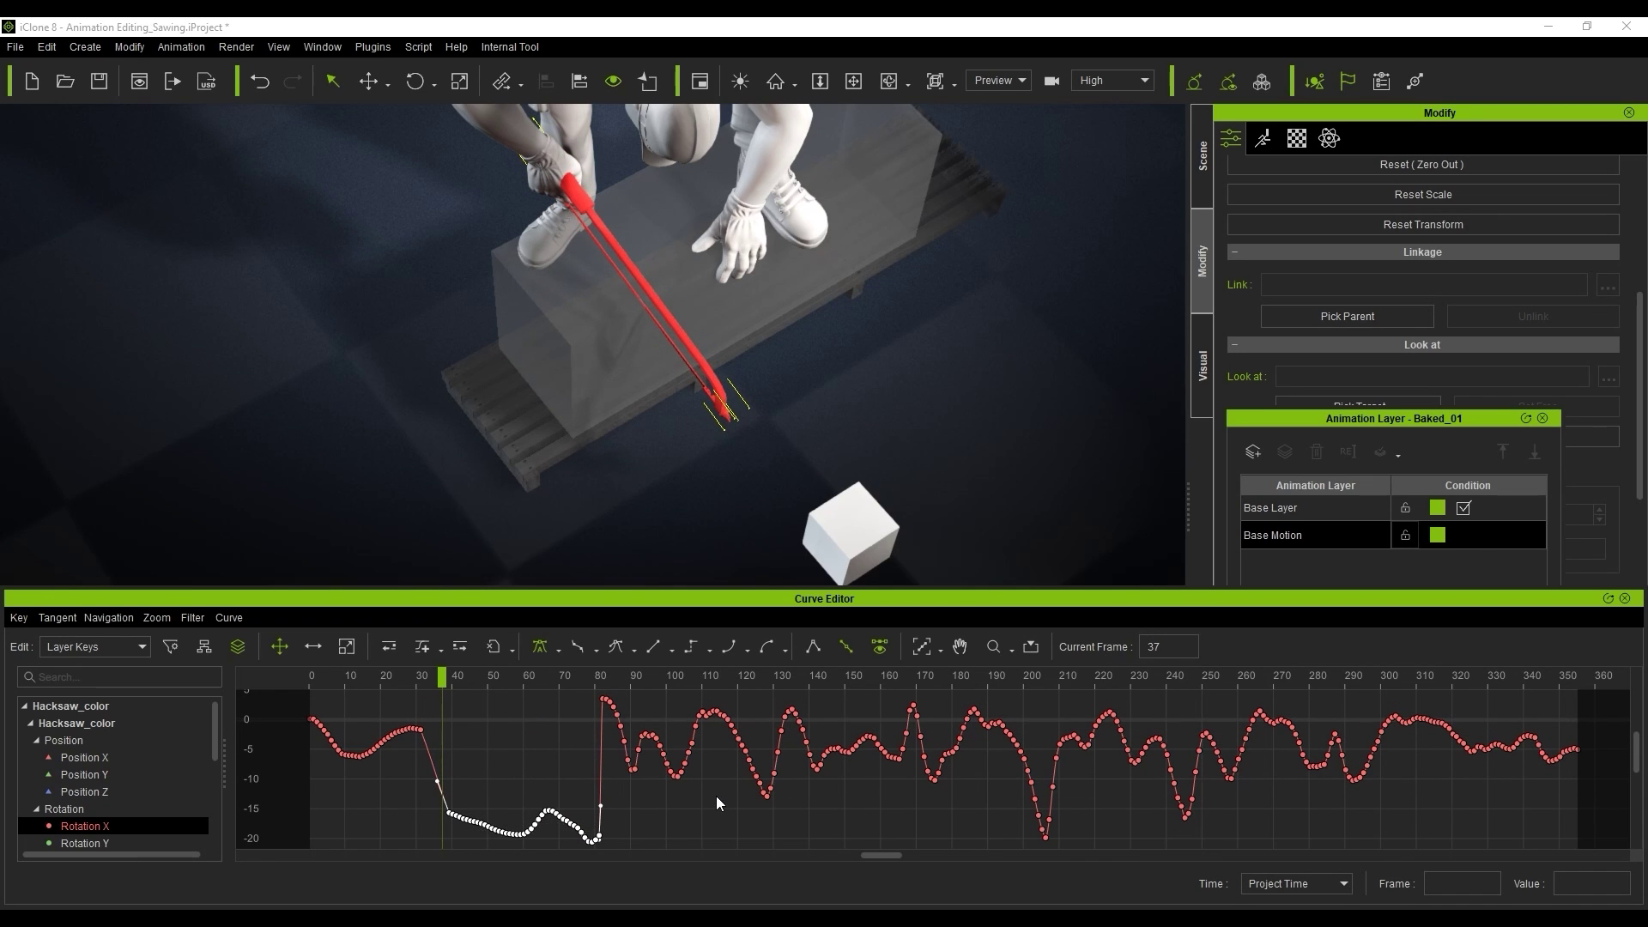
pyautogui.hotkey('ctrl', 'z')
pyautogui.moveTo(578, 678); pyautogui.dragTo(663, 693)
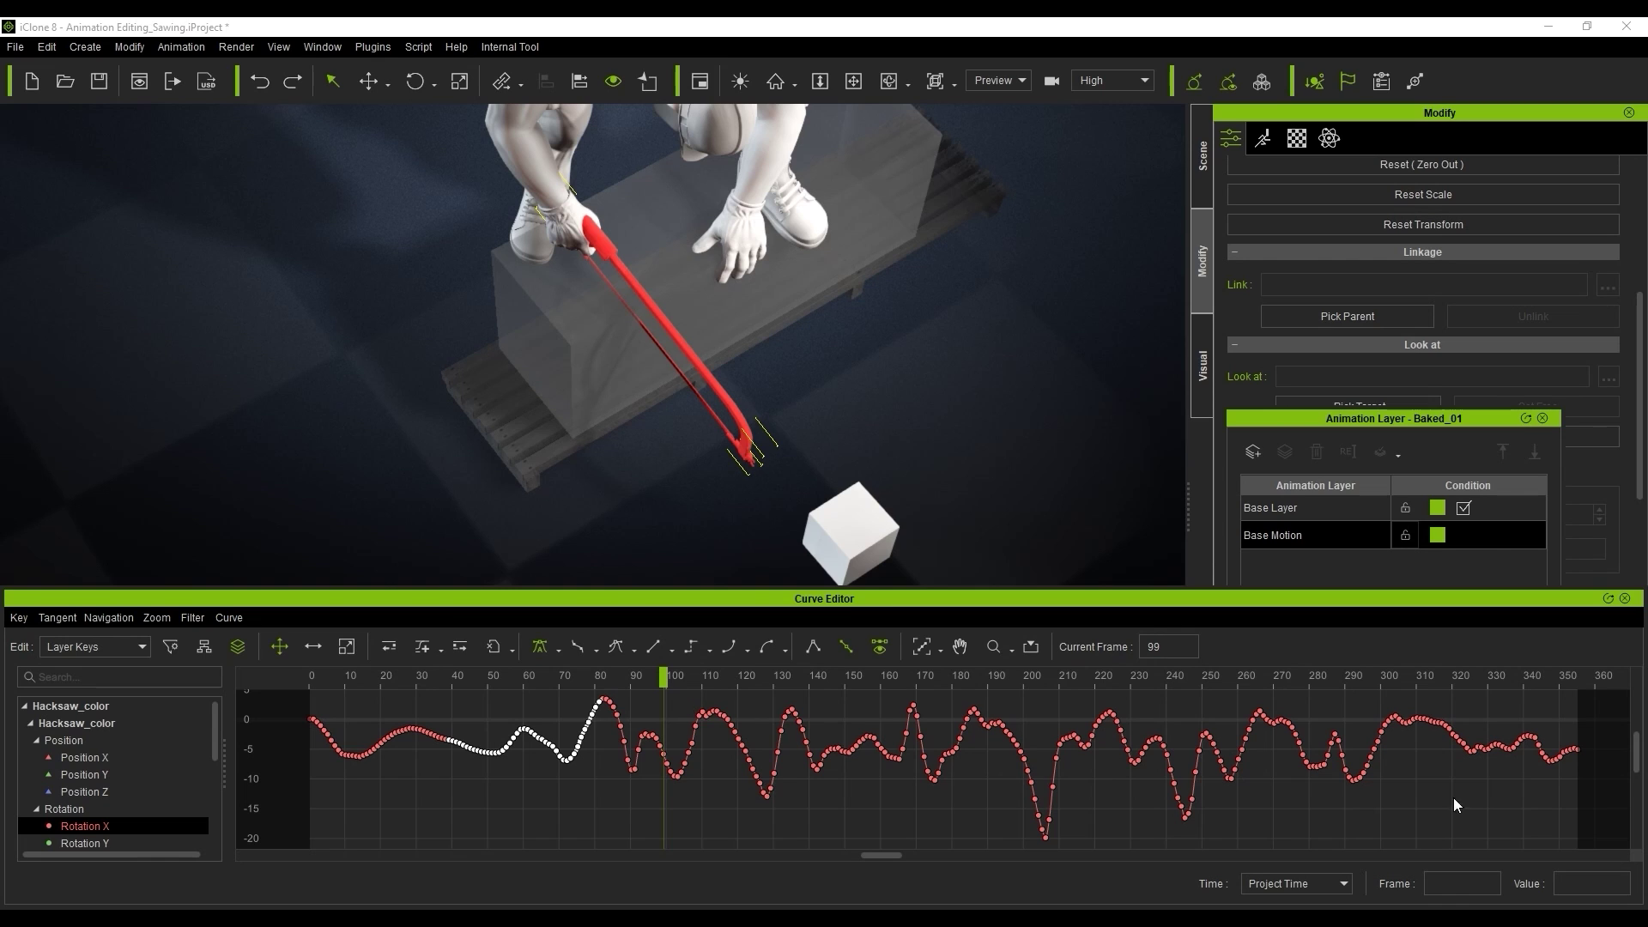
# - Scale the Rotation X keys from frame 100 onward flat at about -5.27
pyautogui.moveTo(1574, 702); pyautogui.dragTo(663, 845)
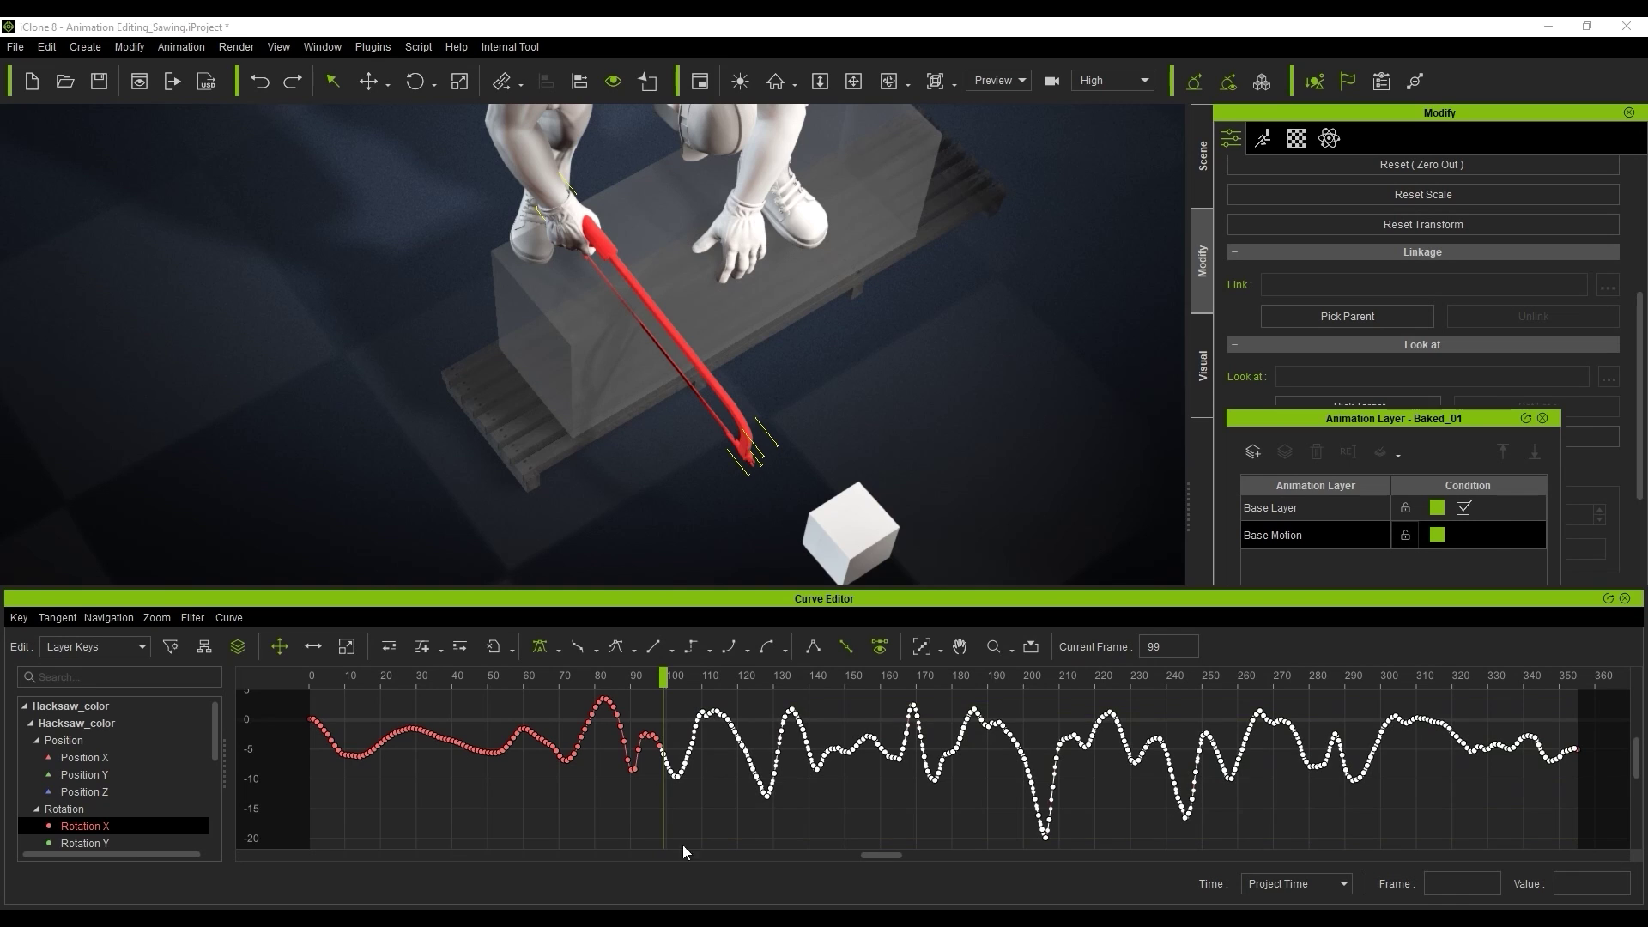
pyautogui.click(1047, 677)
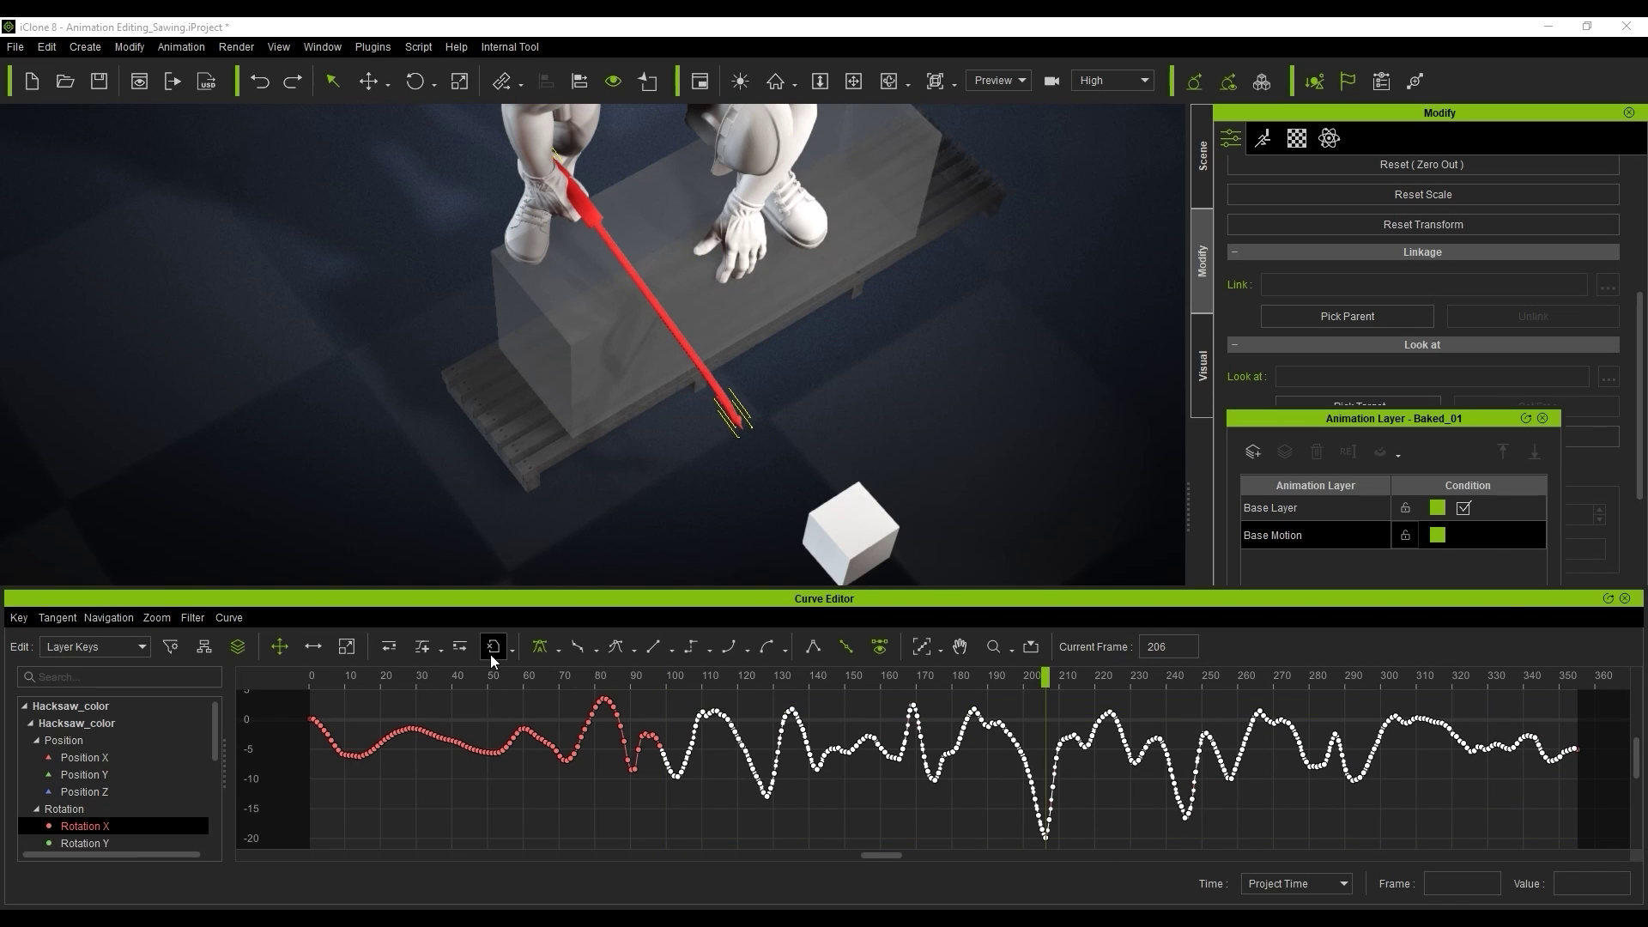
pyautogui.click(345, 647)
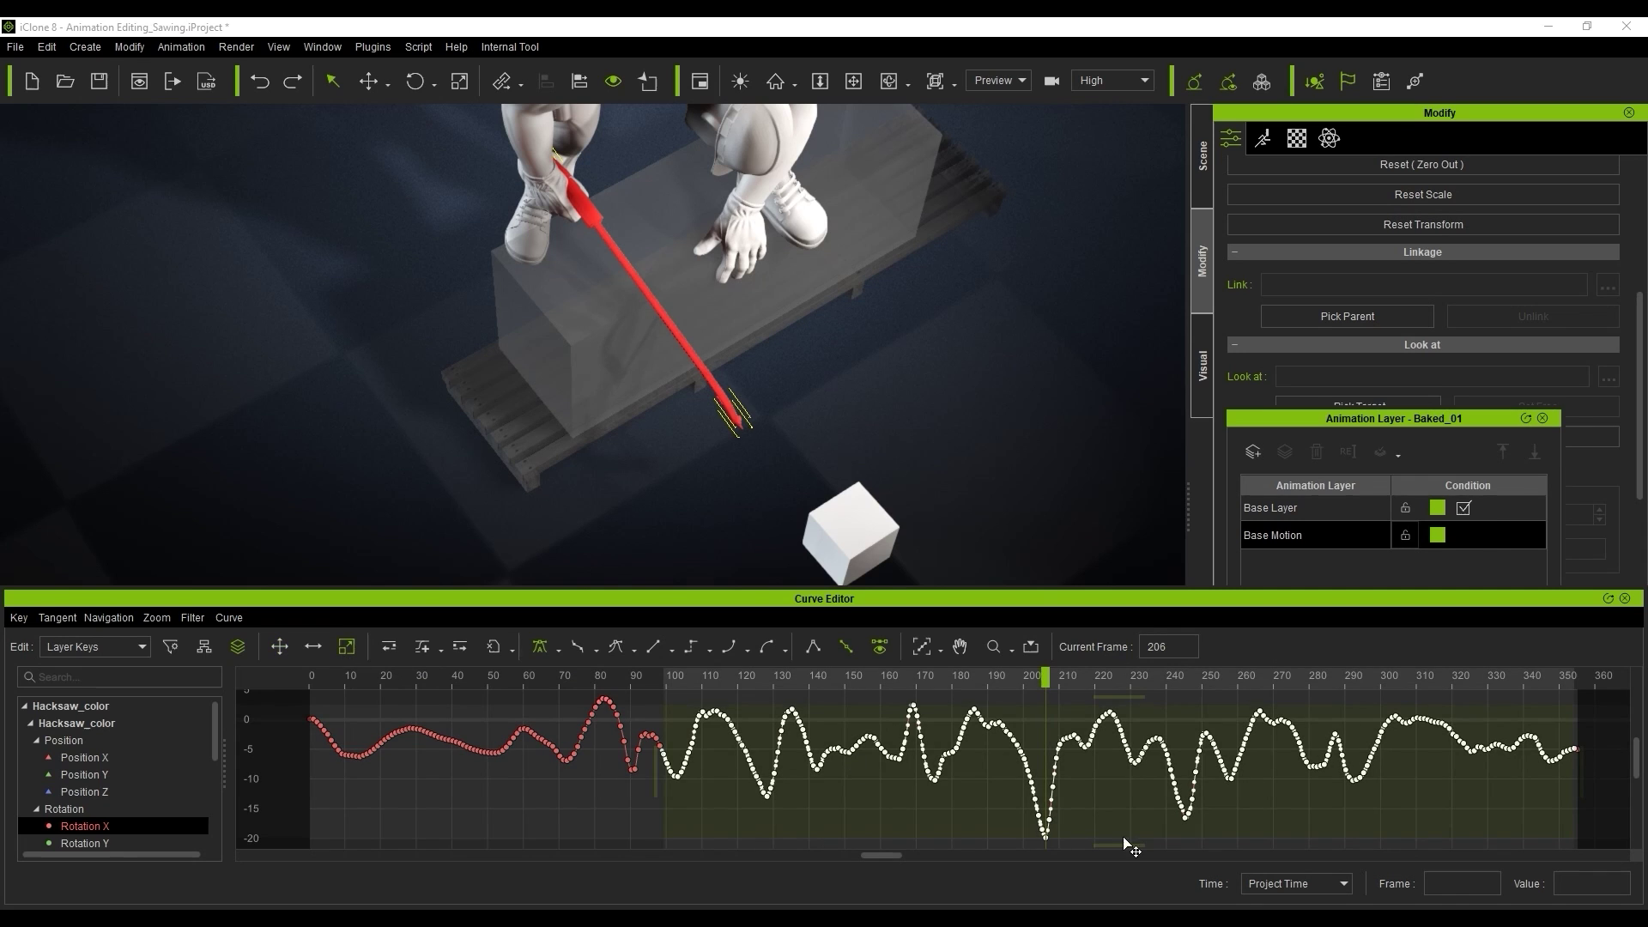
pyautogui.moveTo(1120, 847); pyautogui.dragTo(1146, 796)
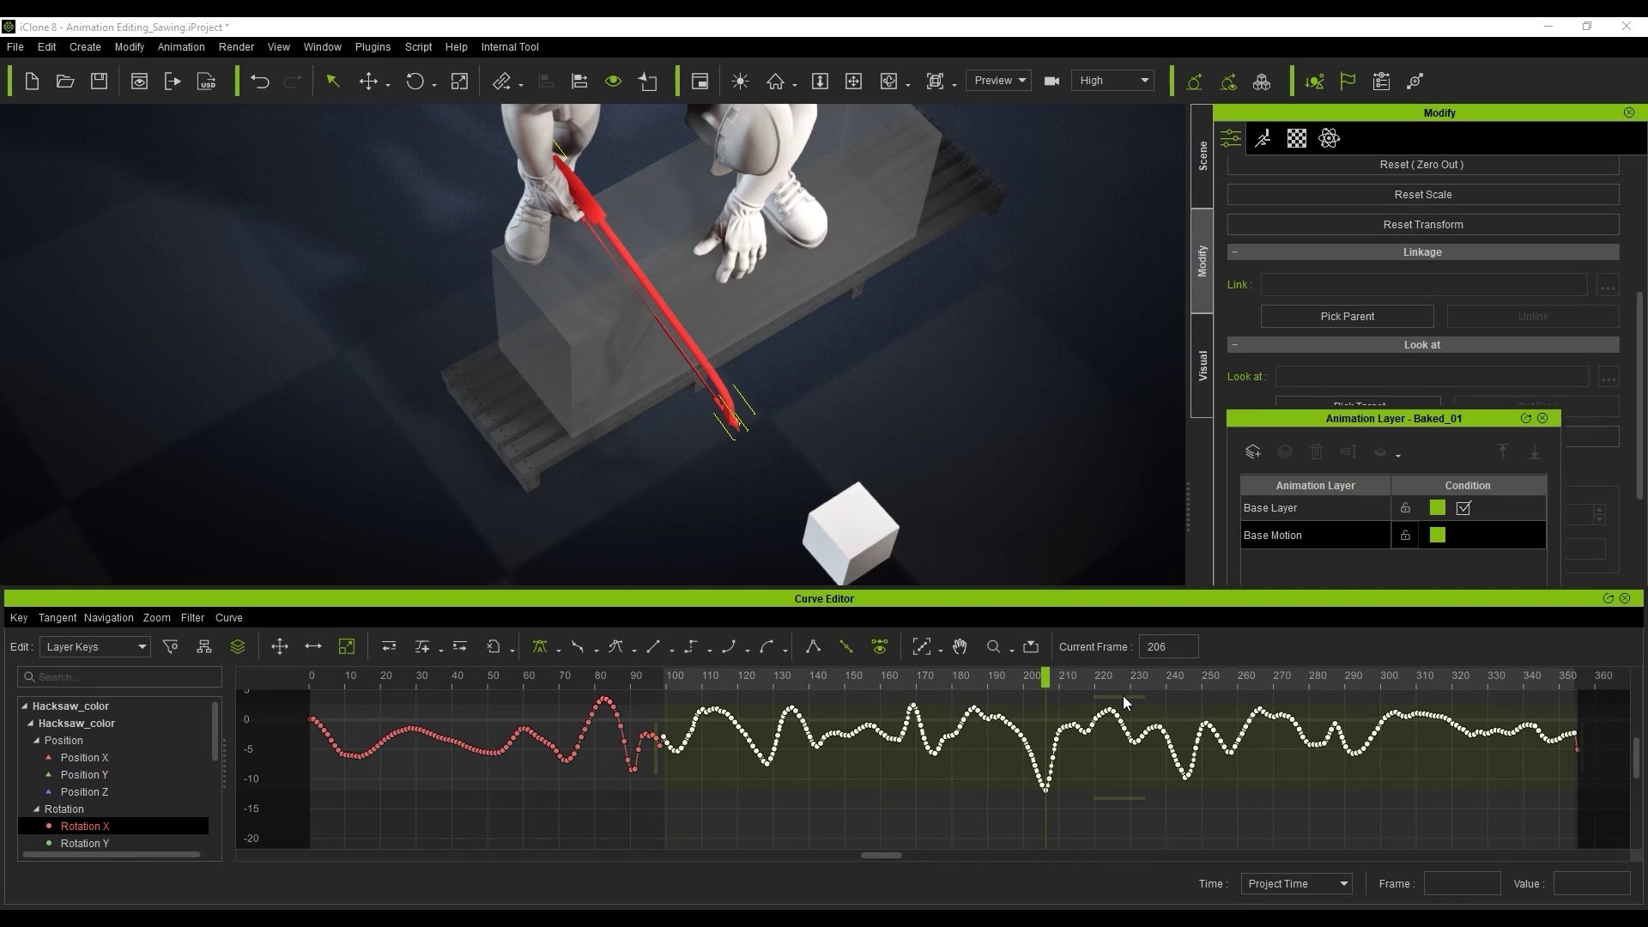
pyautogui.moveTo(1122, 695); pyautogui.dragTo(1130, 726)
pyautogui.moveTo(1131, 798); pyautogui.dragTo(1141, 761)
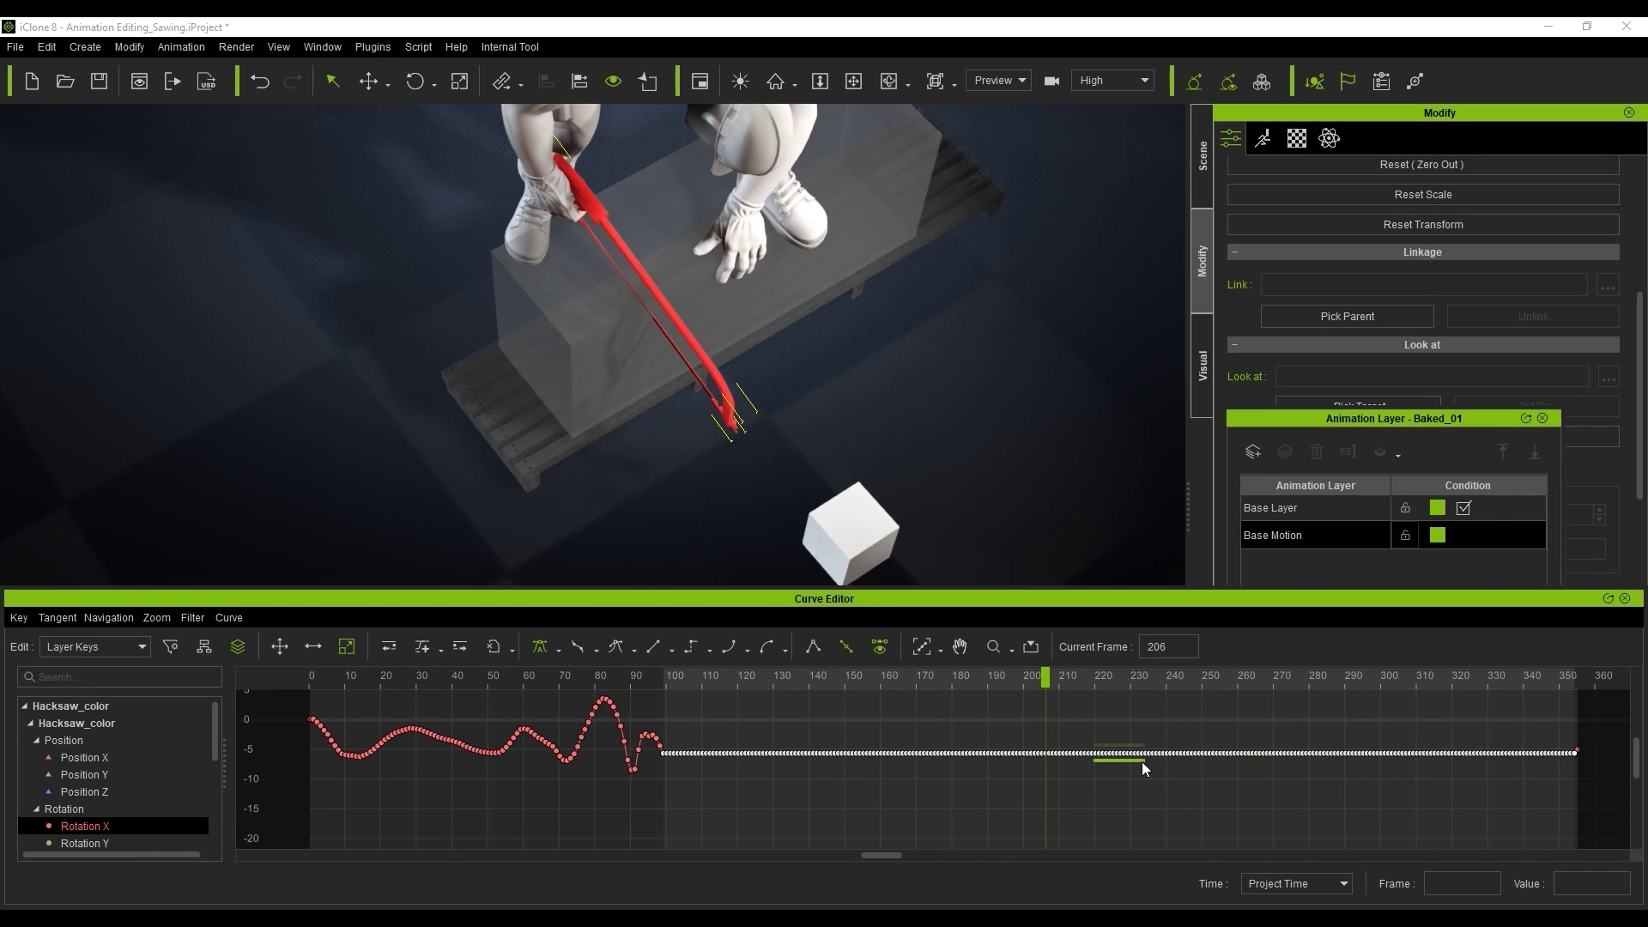
pyautogui.click(1147, 771)
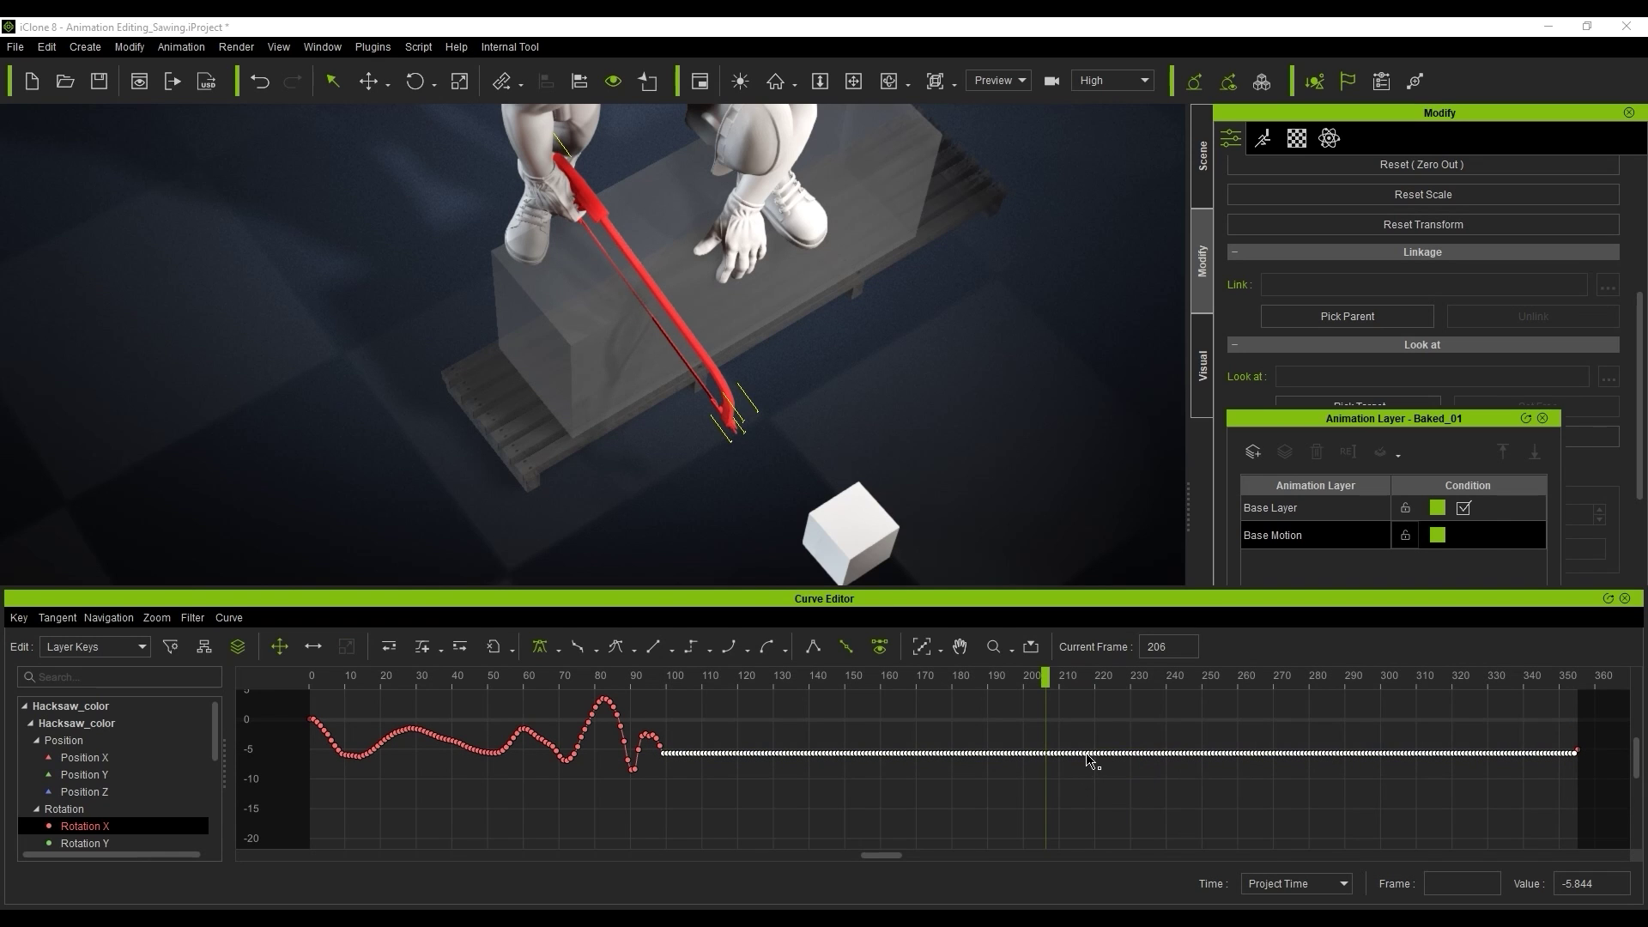
pyautogui.moveTo(1088, 758); pyautogui.dragTo(1089, 755)
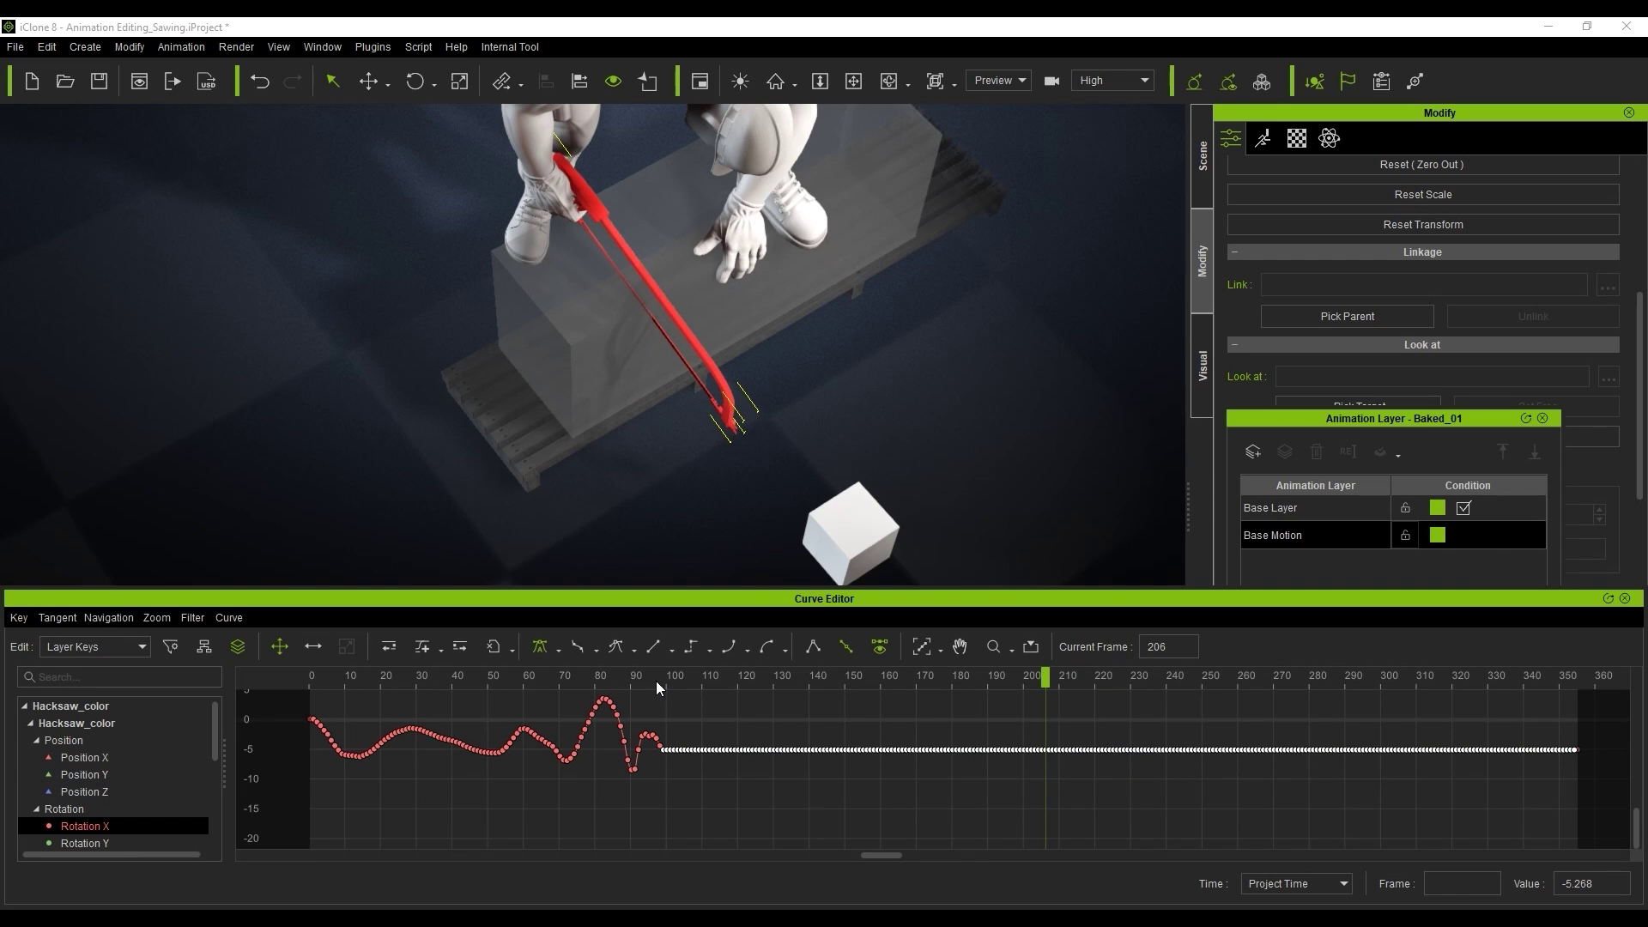
pyautogui.moveTo(656, 681); pyautogui.dragTo(1439, 700)
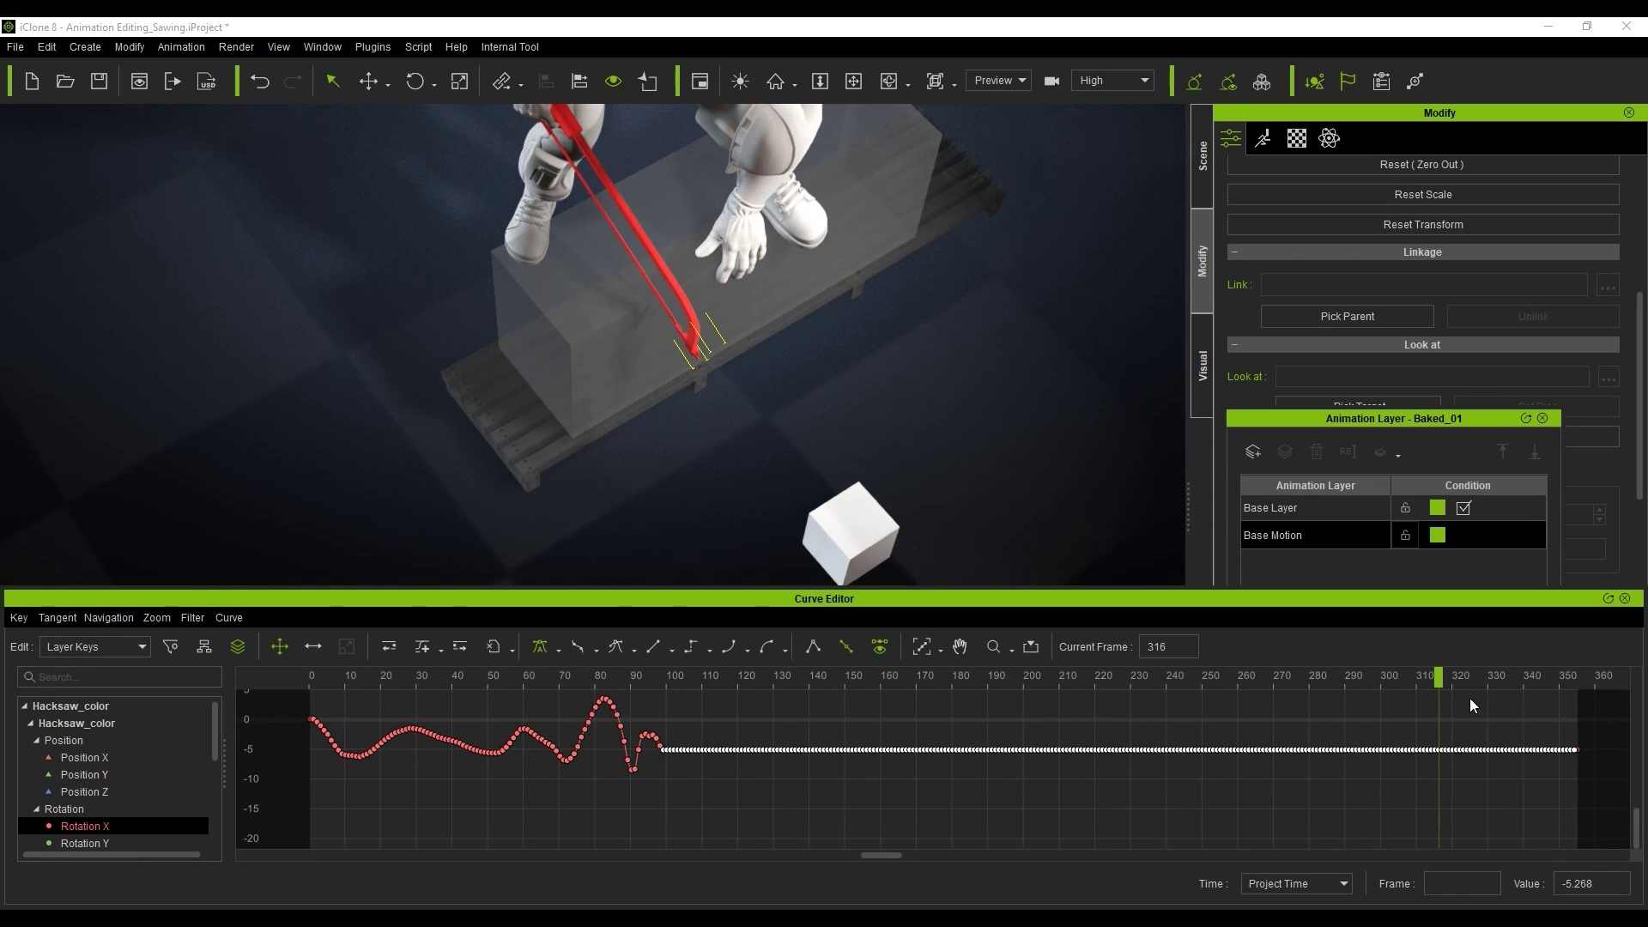
pyautogui.click(1625, 599)
# - Close the animation layers and play the sawing from frame 0, then rewind
pyautogui.click(1542, 419)
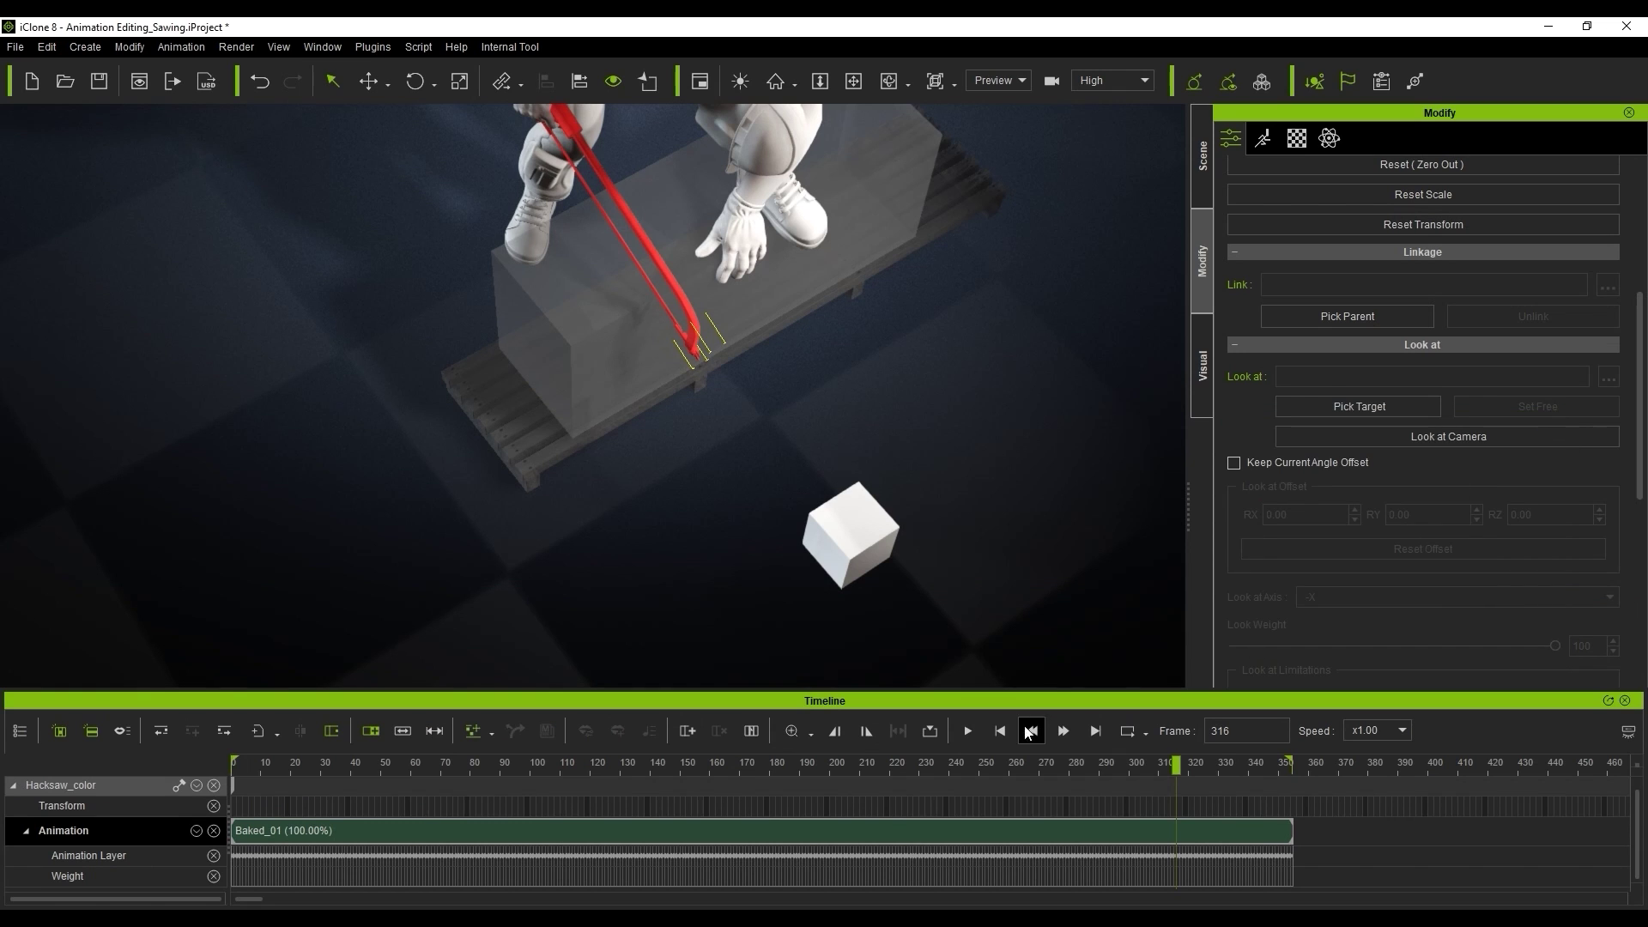
pyautogui.click(1029, 730)
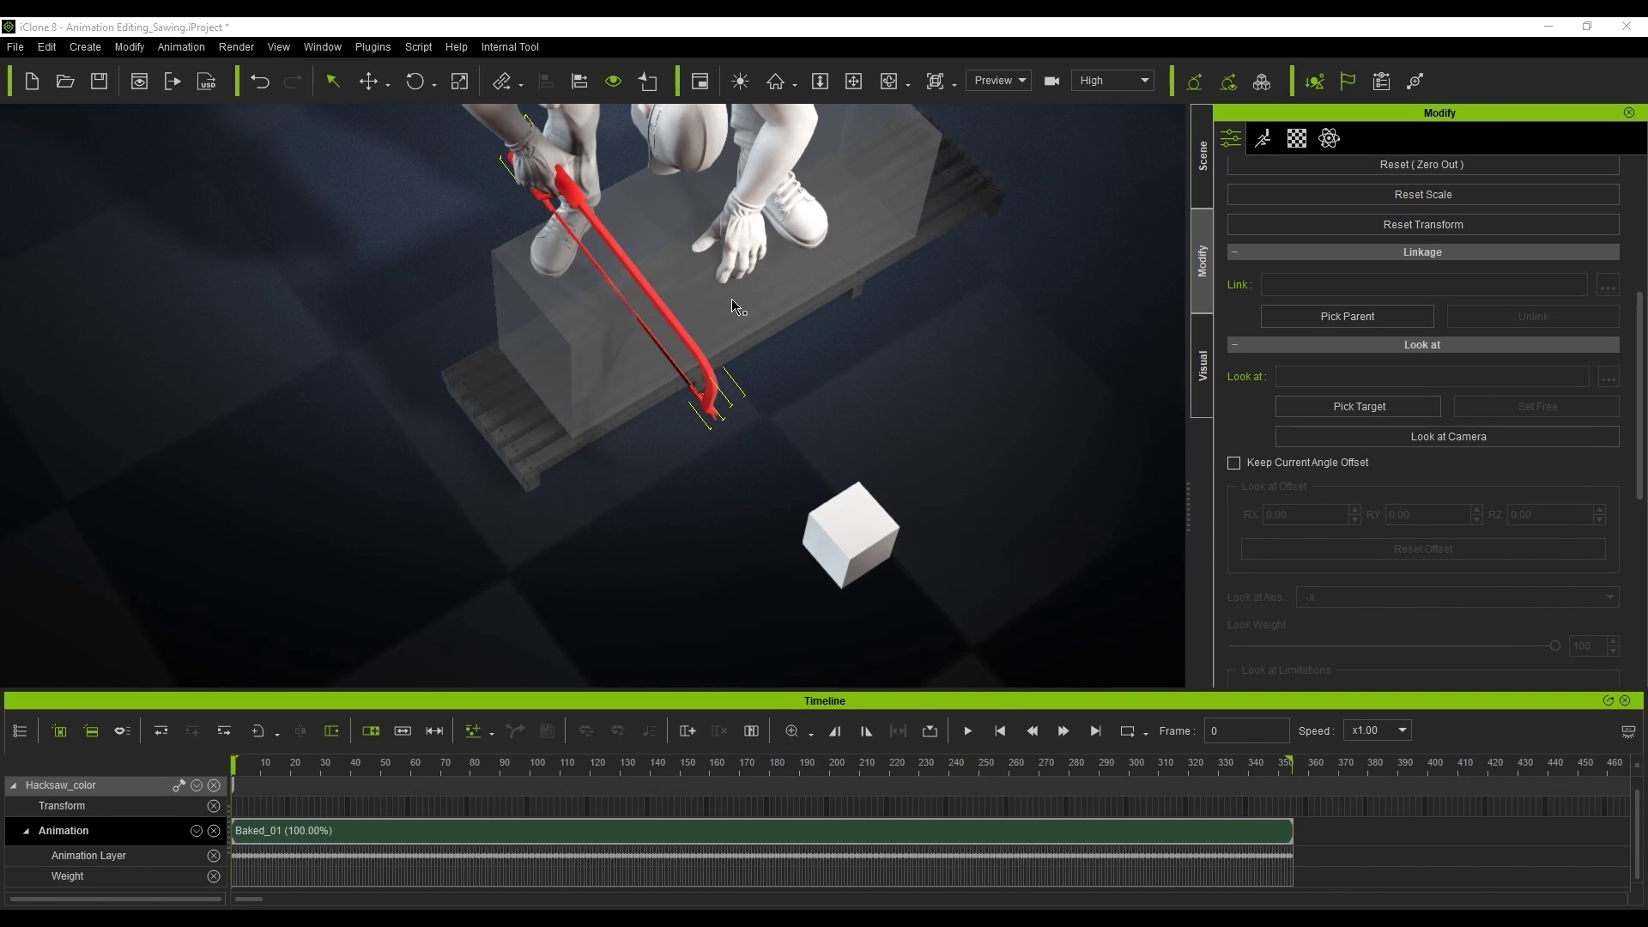
pyautogui.press('space')
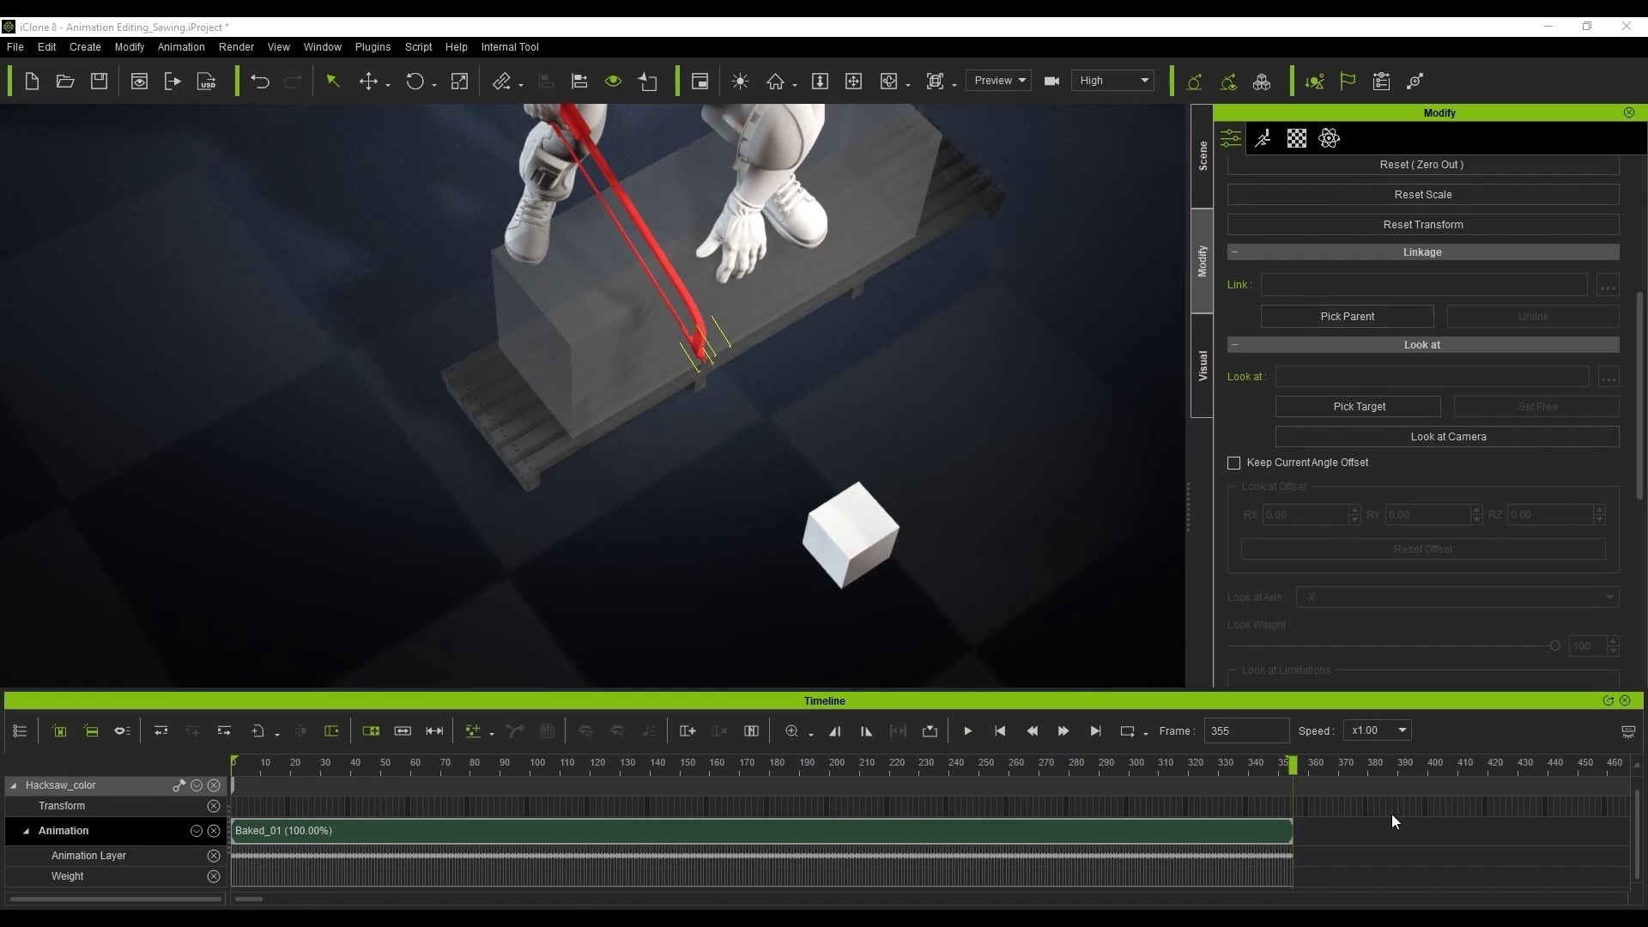
pyautogui.click(998, 734)
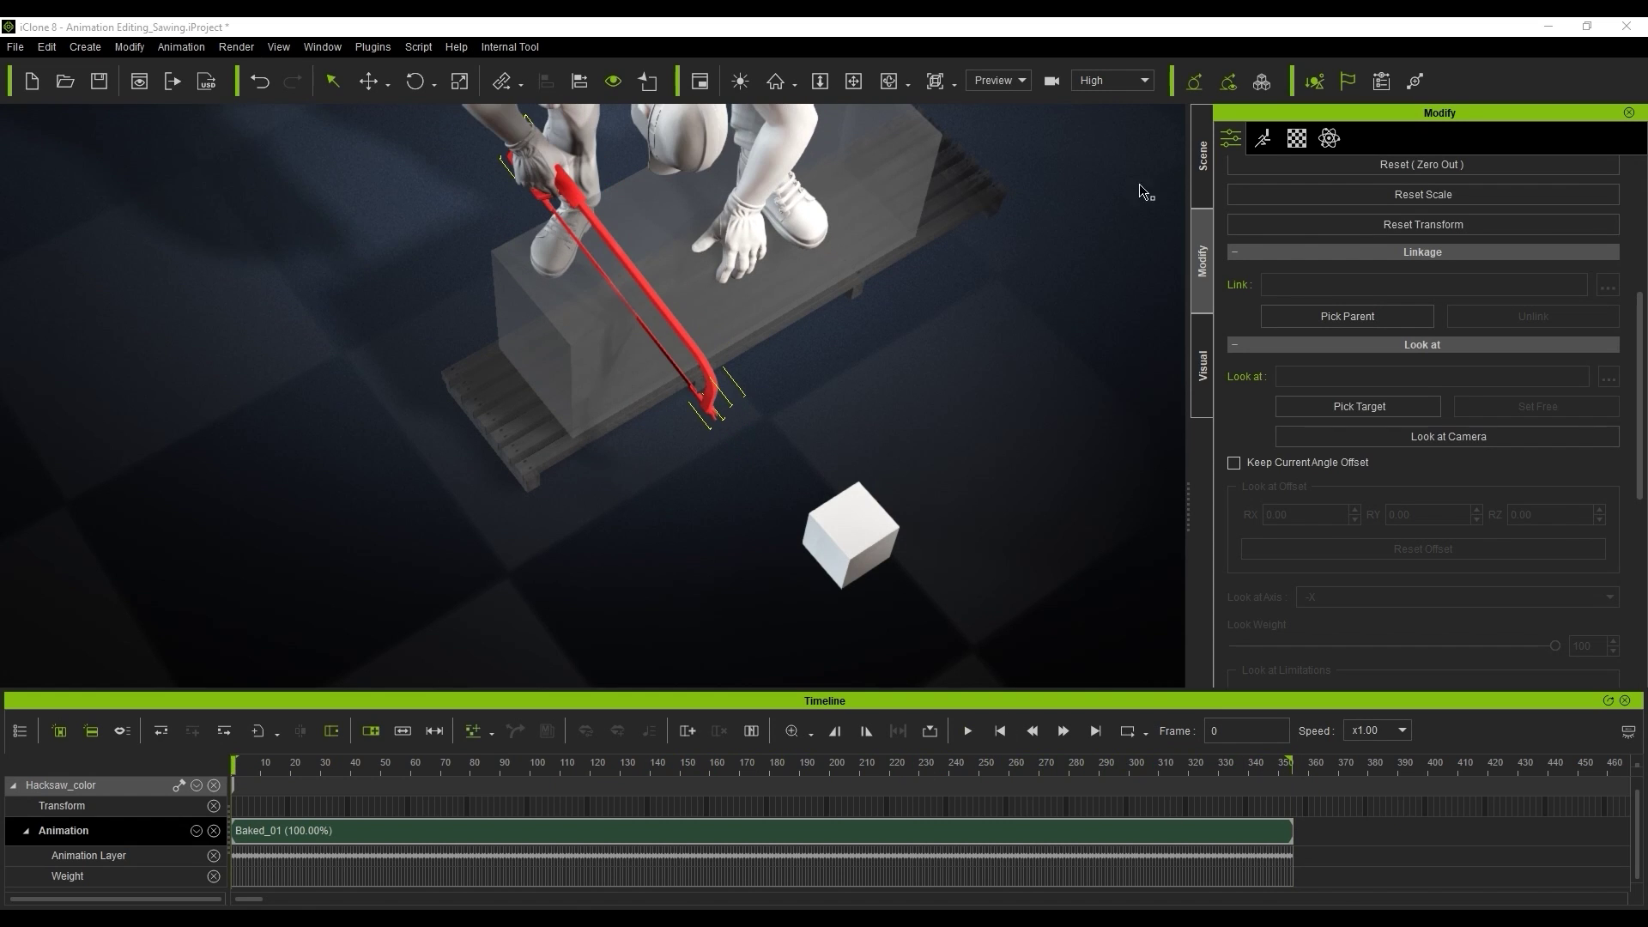
# - Switch the viewport to camera 4 and hide the timeline
pyautogui.click(997, 80)
pyautogui.click(984, 163)
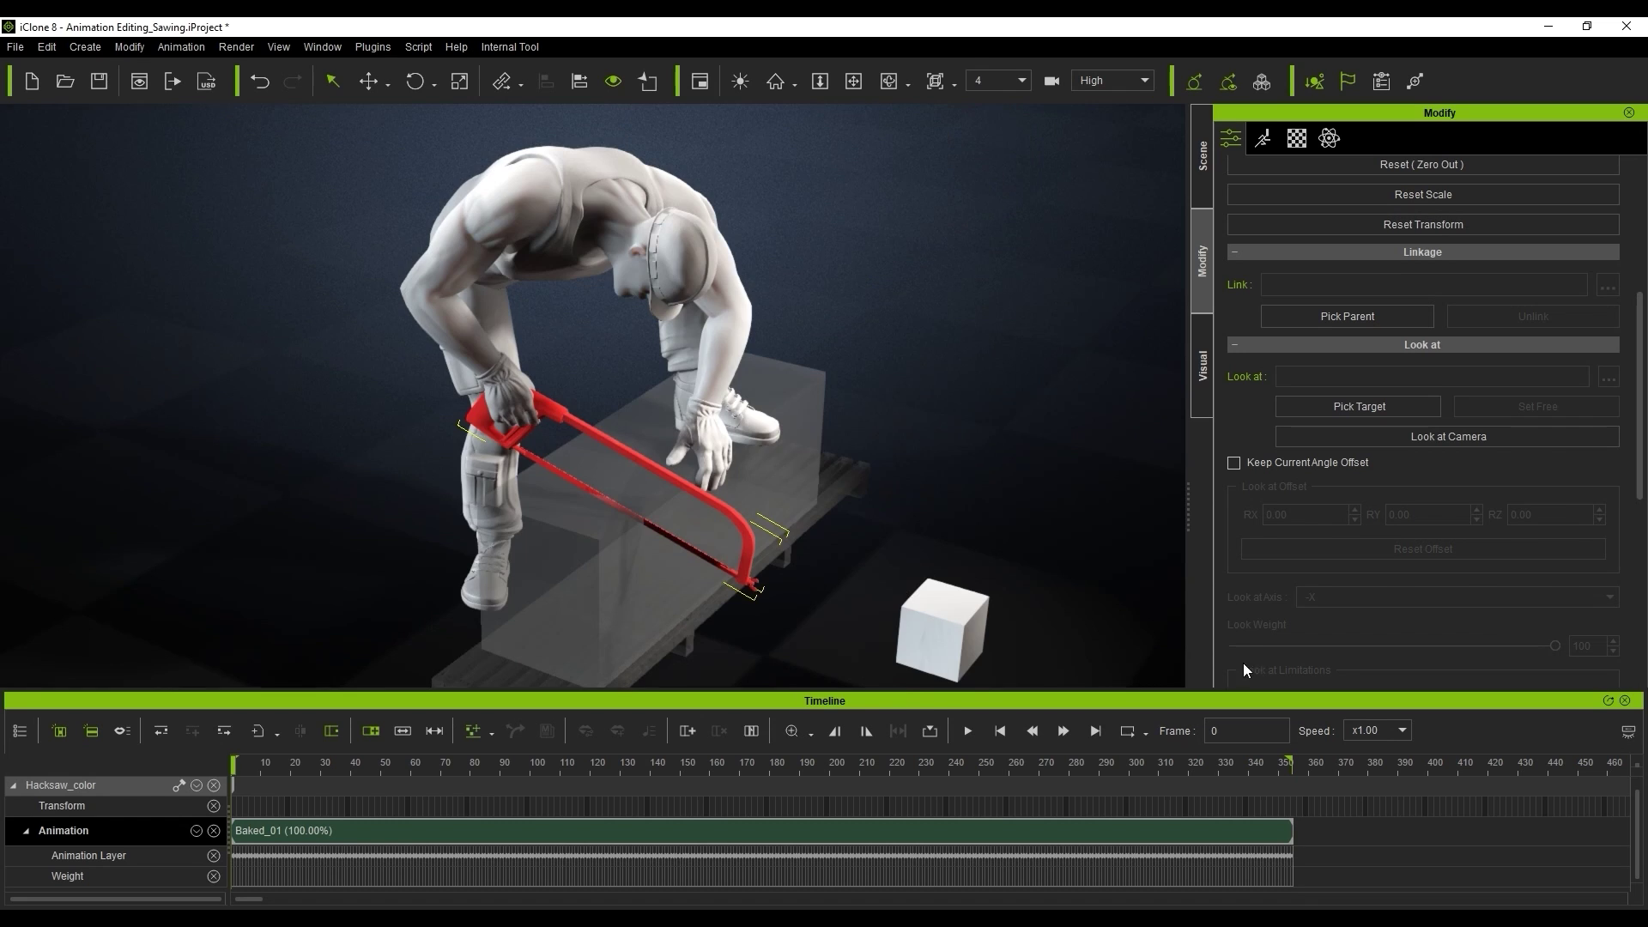
pyautogui.click(1625, 700)
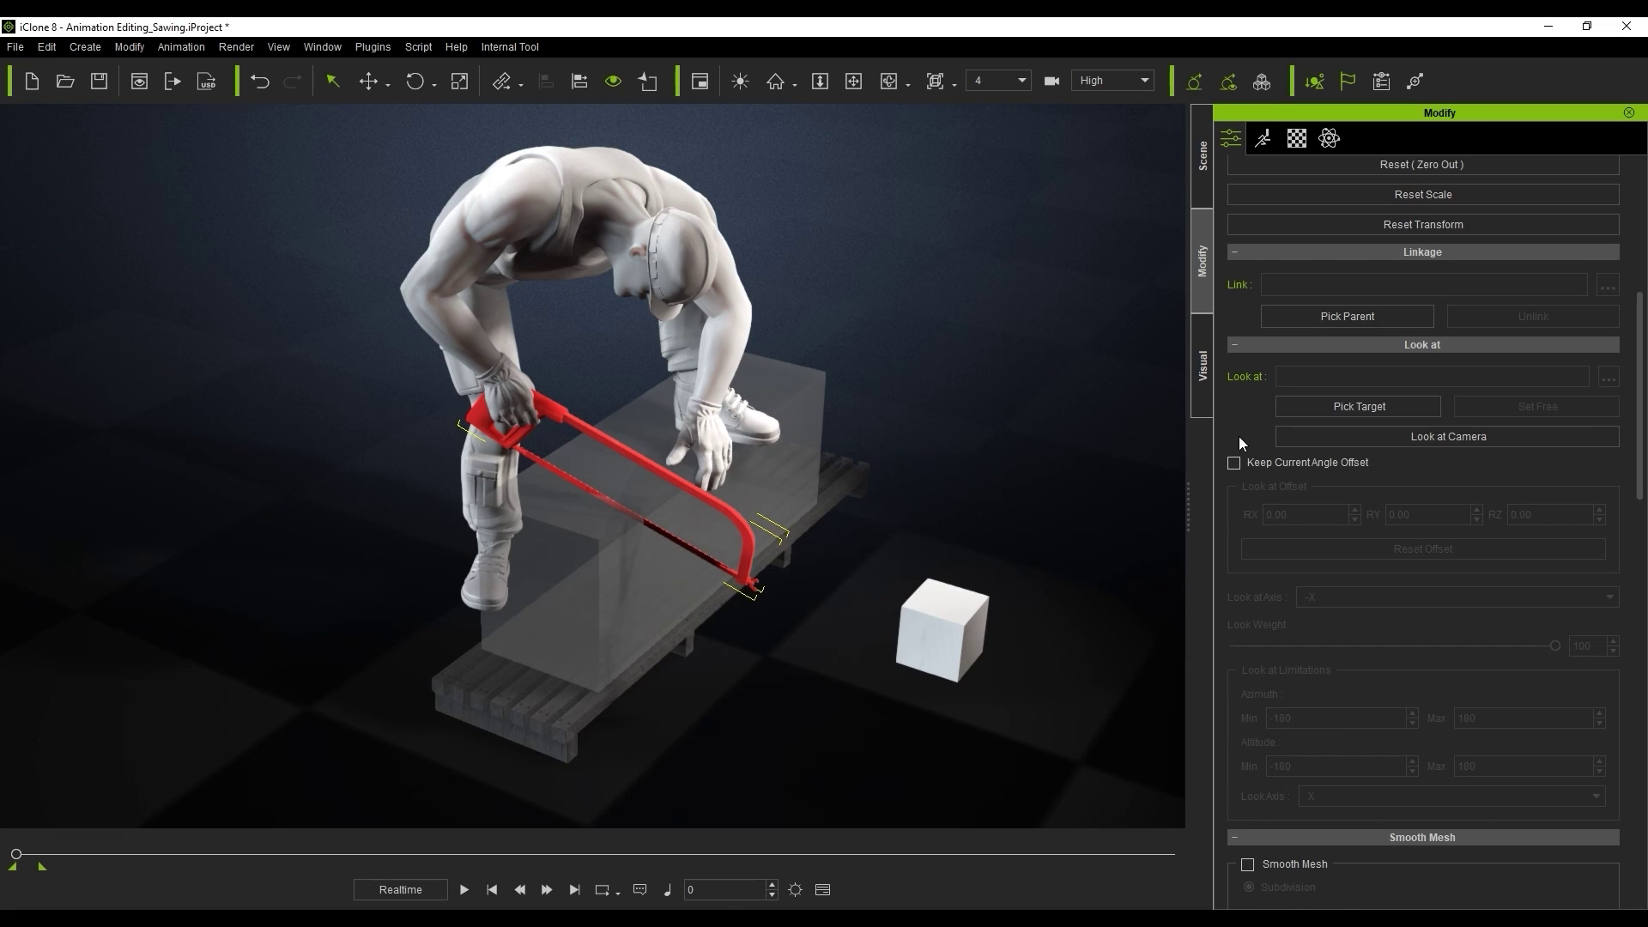
# - Aim the hacksaw at Box_001 along its -X look-at axis, then select the worker
pyautogui.click(1344, 401)
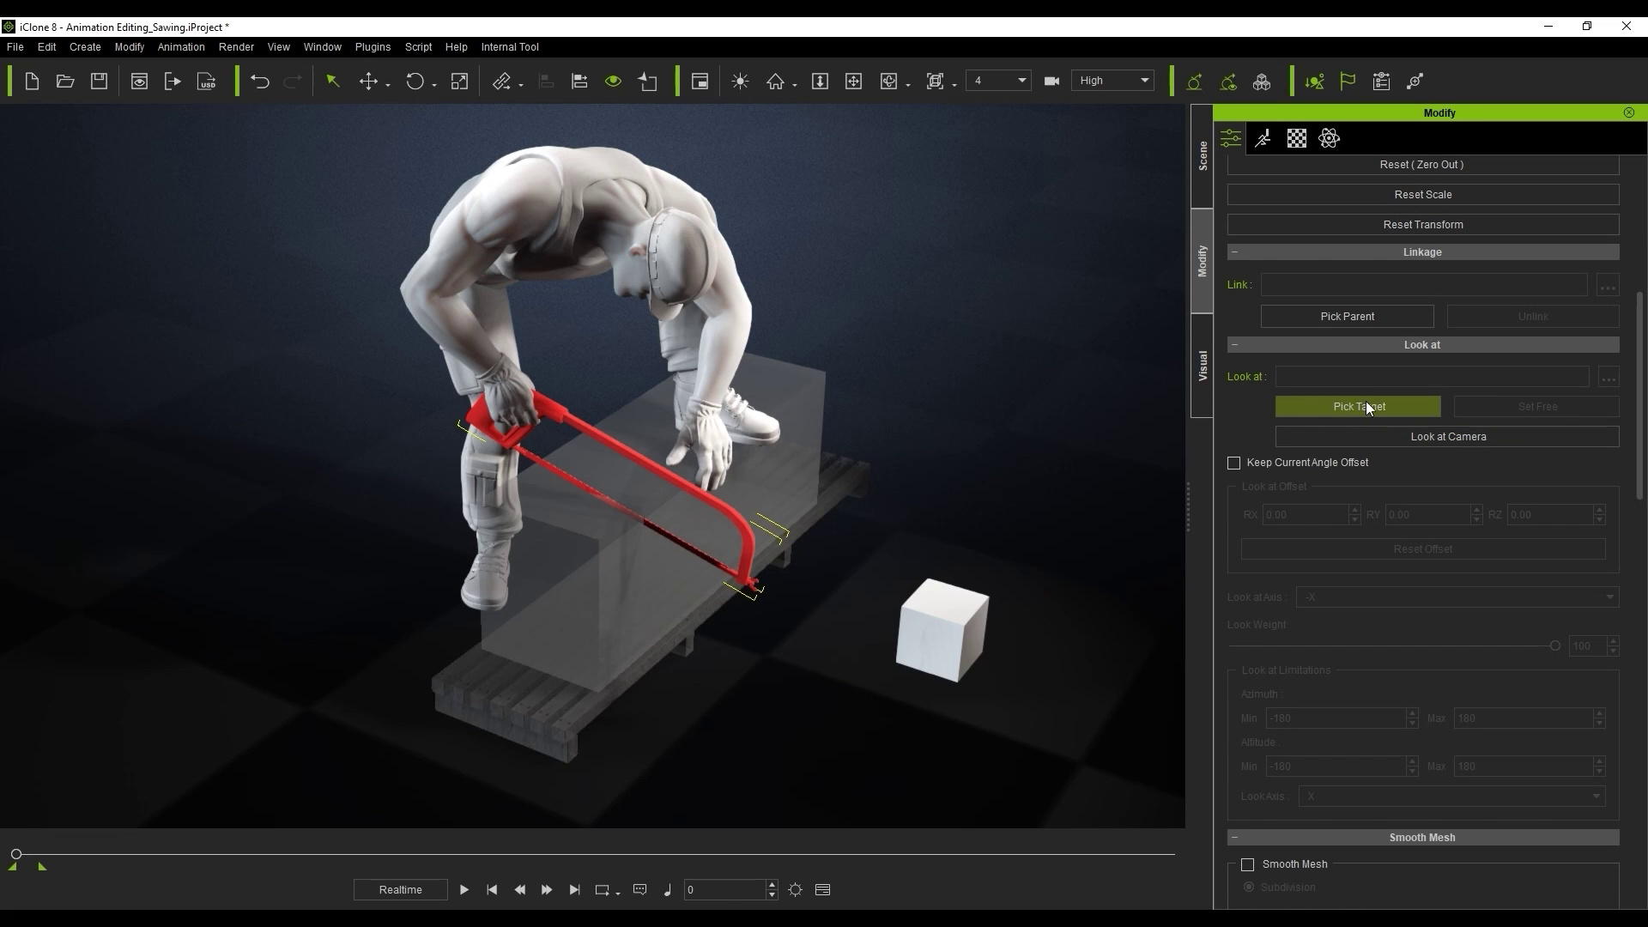
pyautogui.click(942, 625)
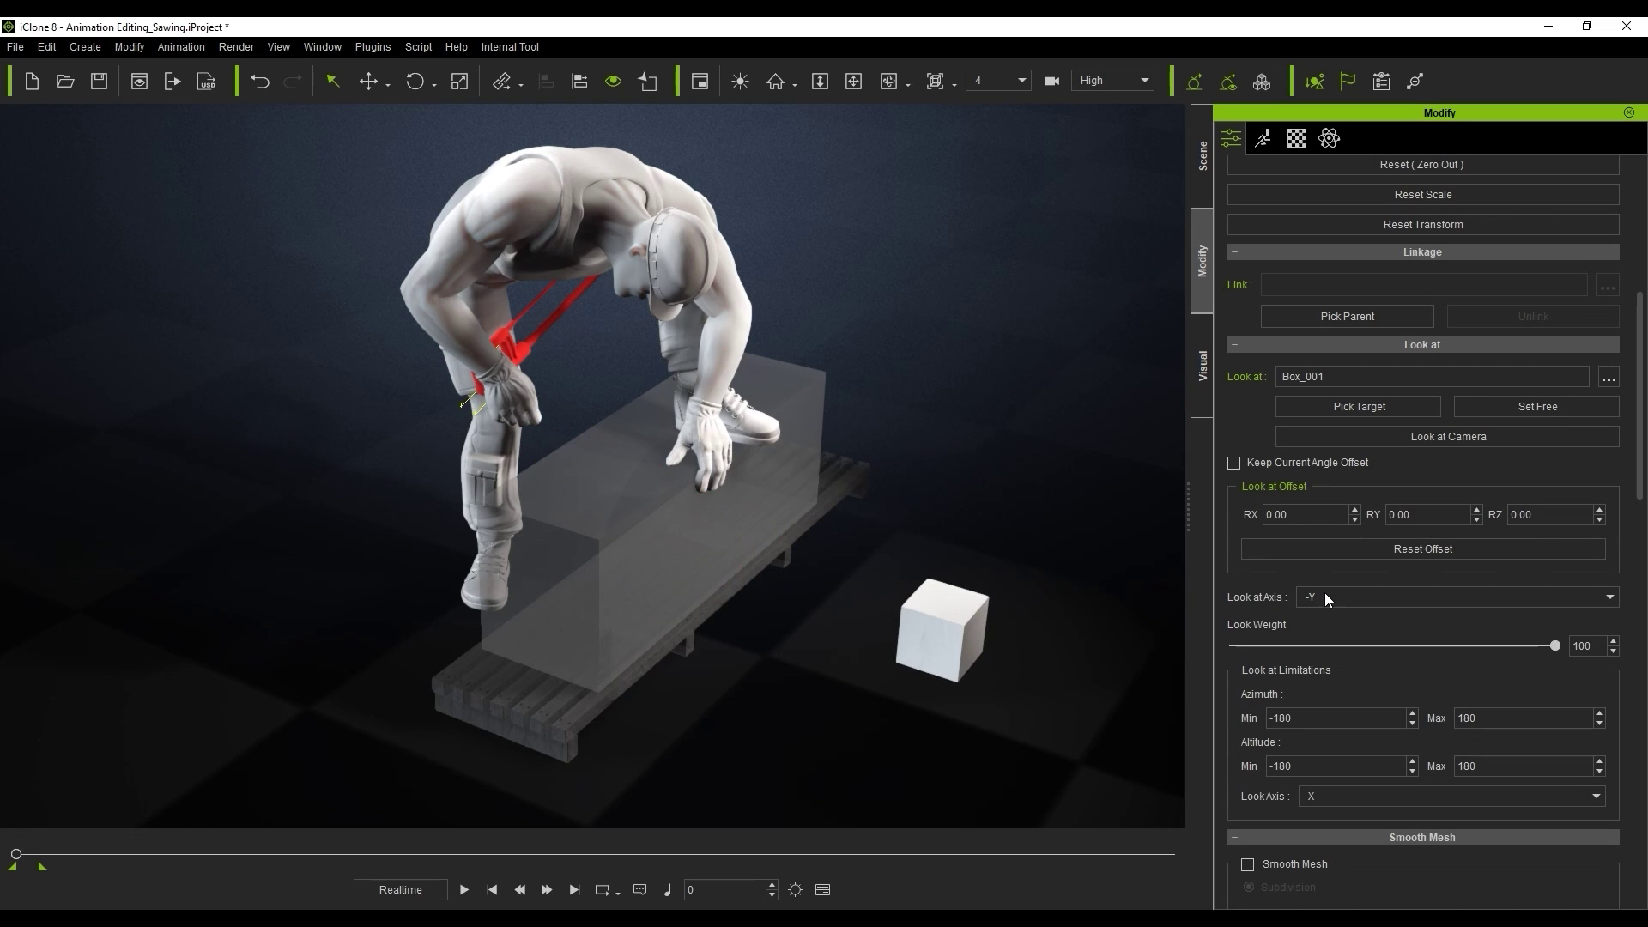
pyautogui.click(1325, 594)
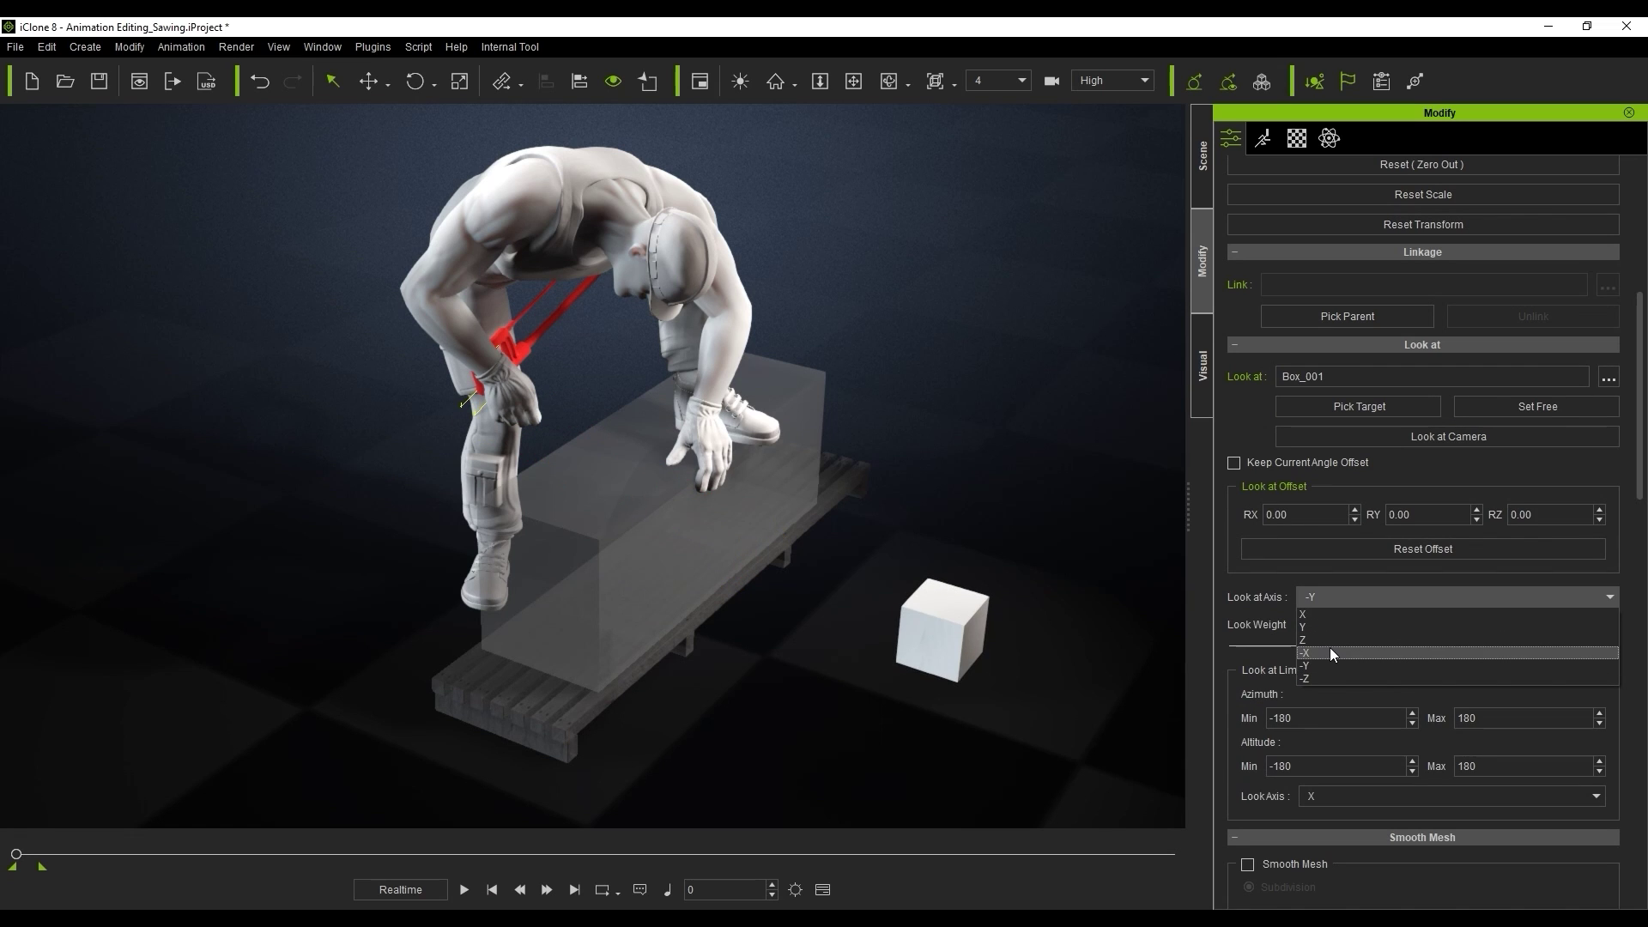
pyautogui.click(1331, 651)
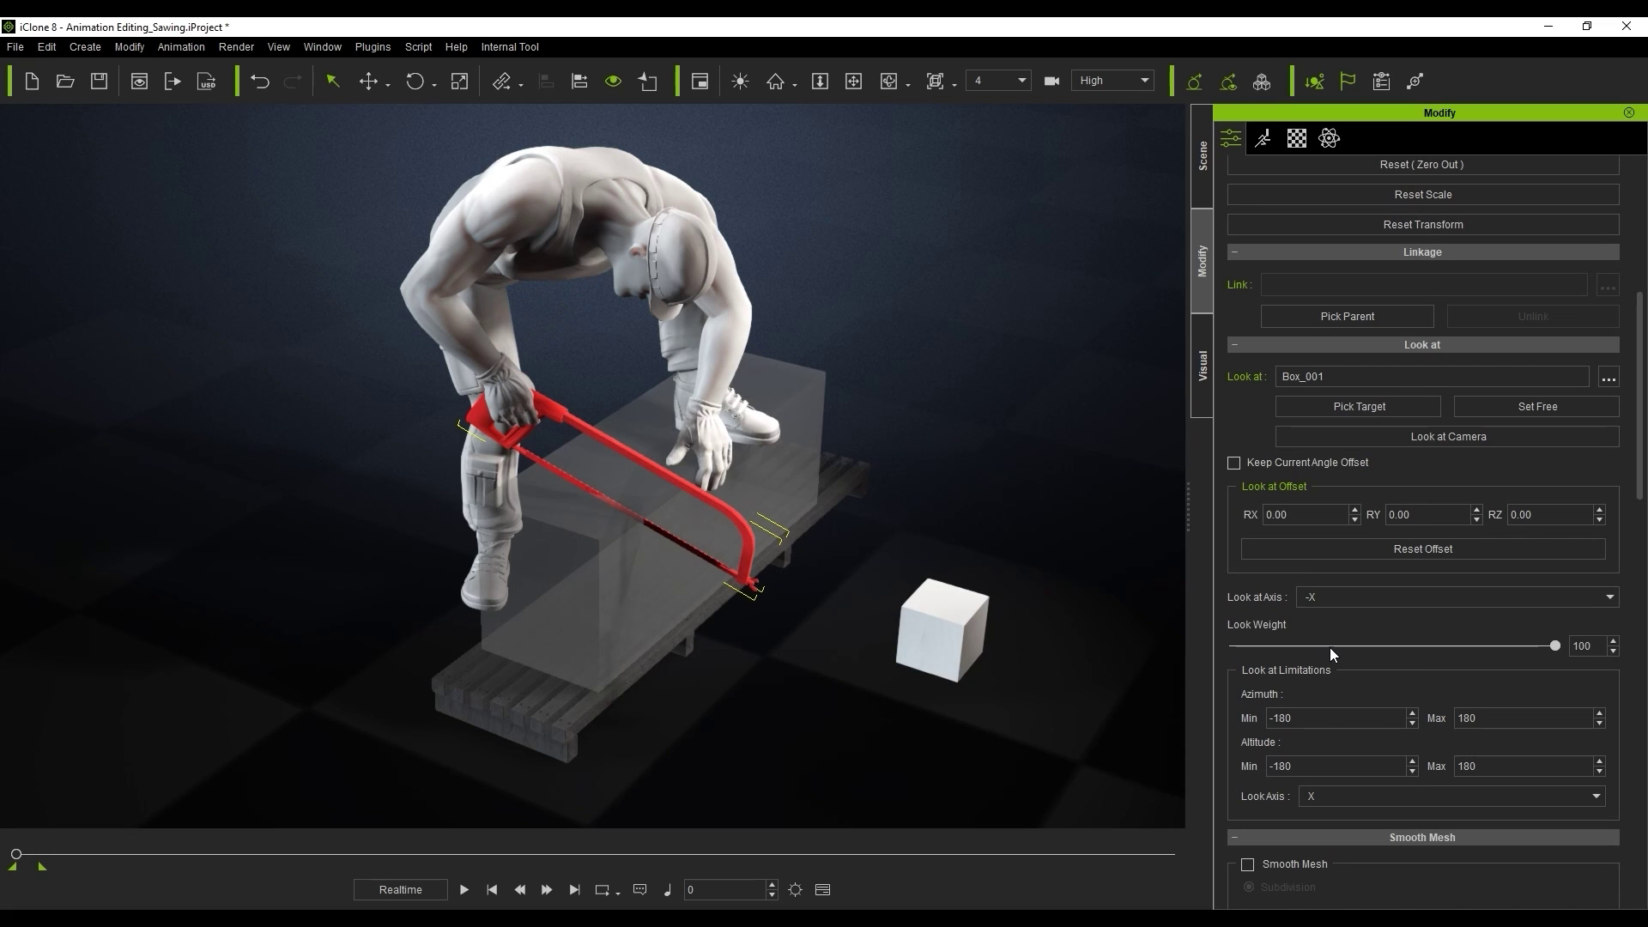
pyautogui.click(661, 252)
# - Make the worker's hand reach for the hacksaw, keeping its current pose, and play to check
pyautogui.click(1263, 138)
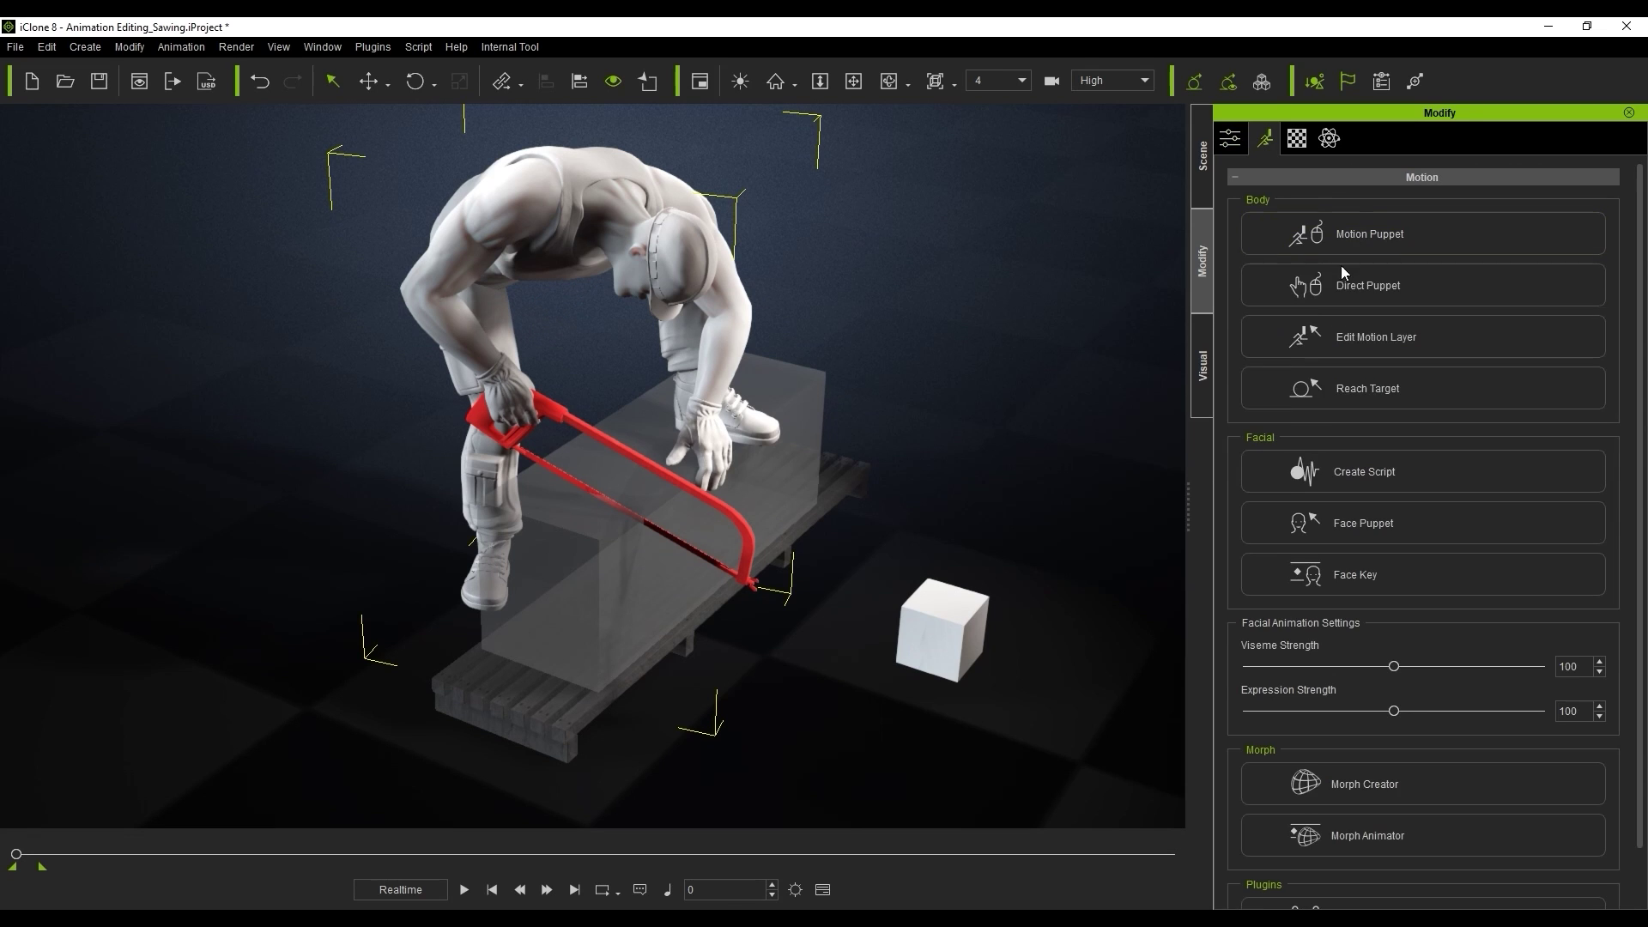
pyautogui.click(1451, 390)
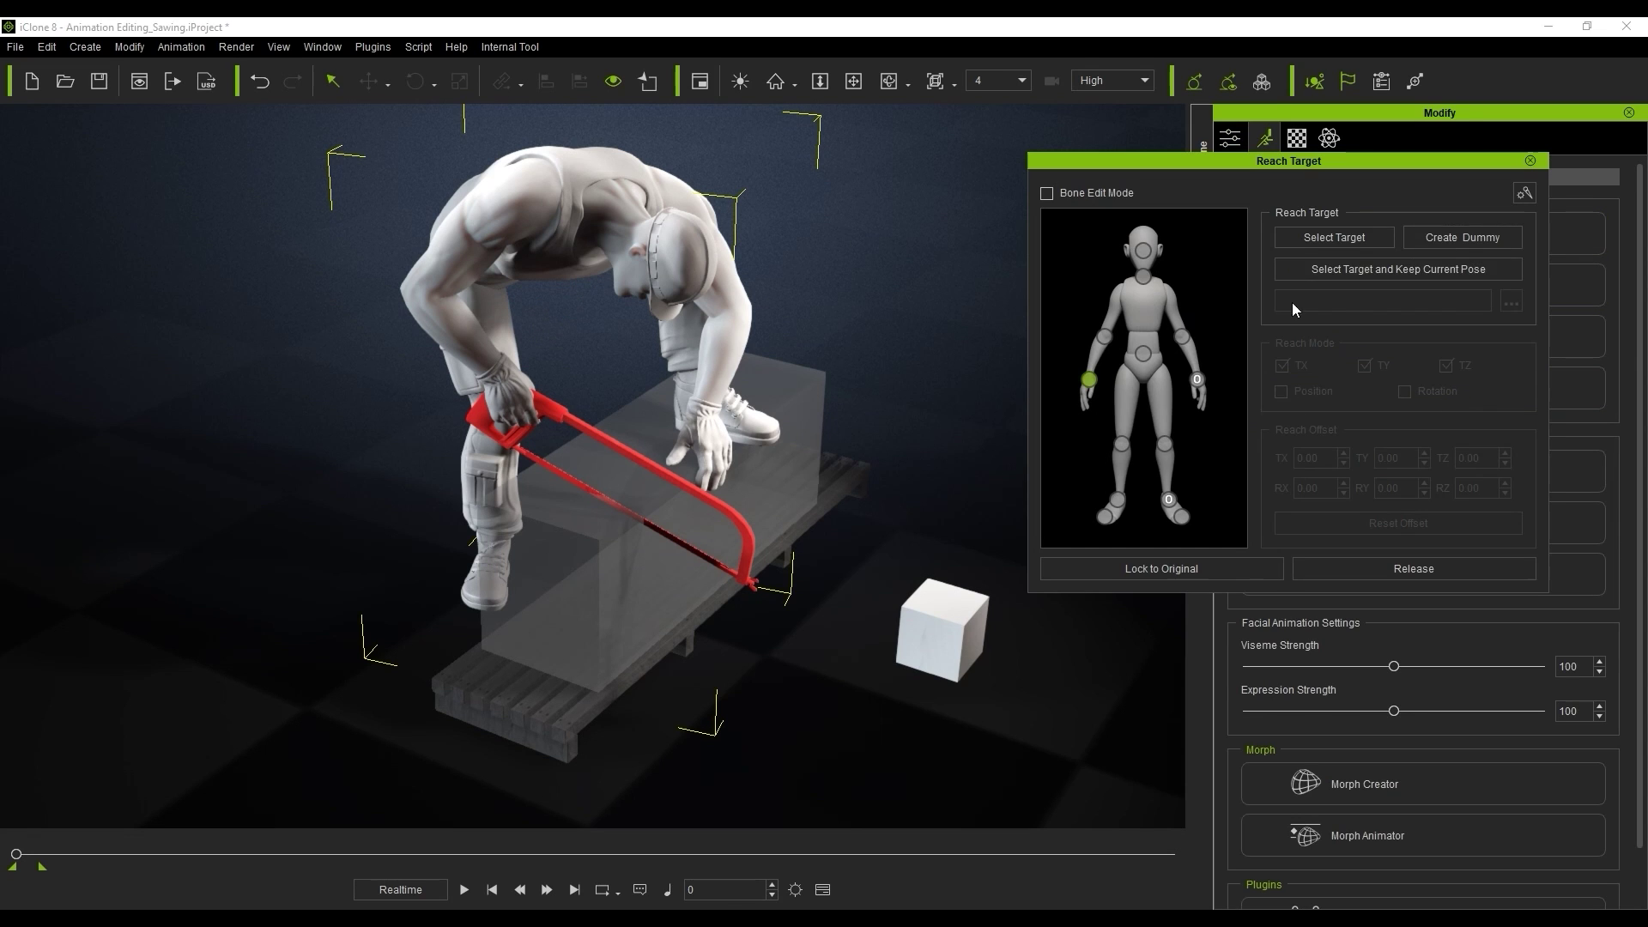
pyautogui.click(1372, 268)
pyautogui.click(557, 413)
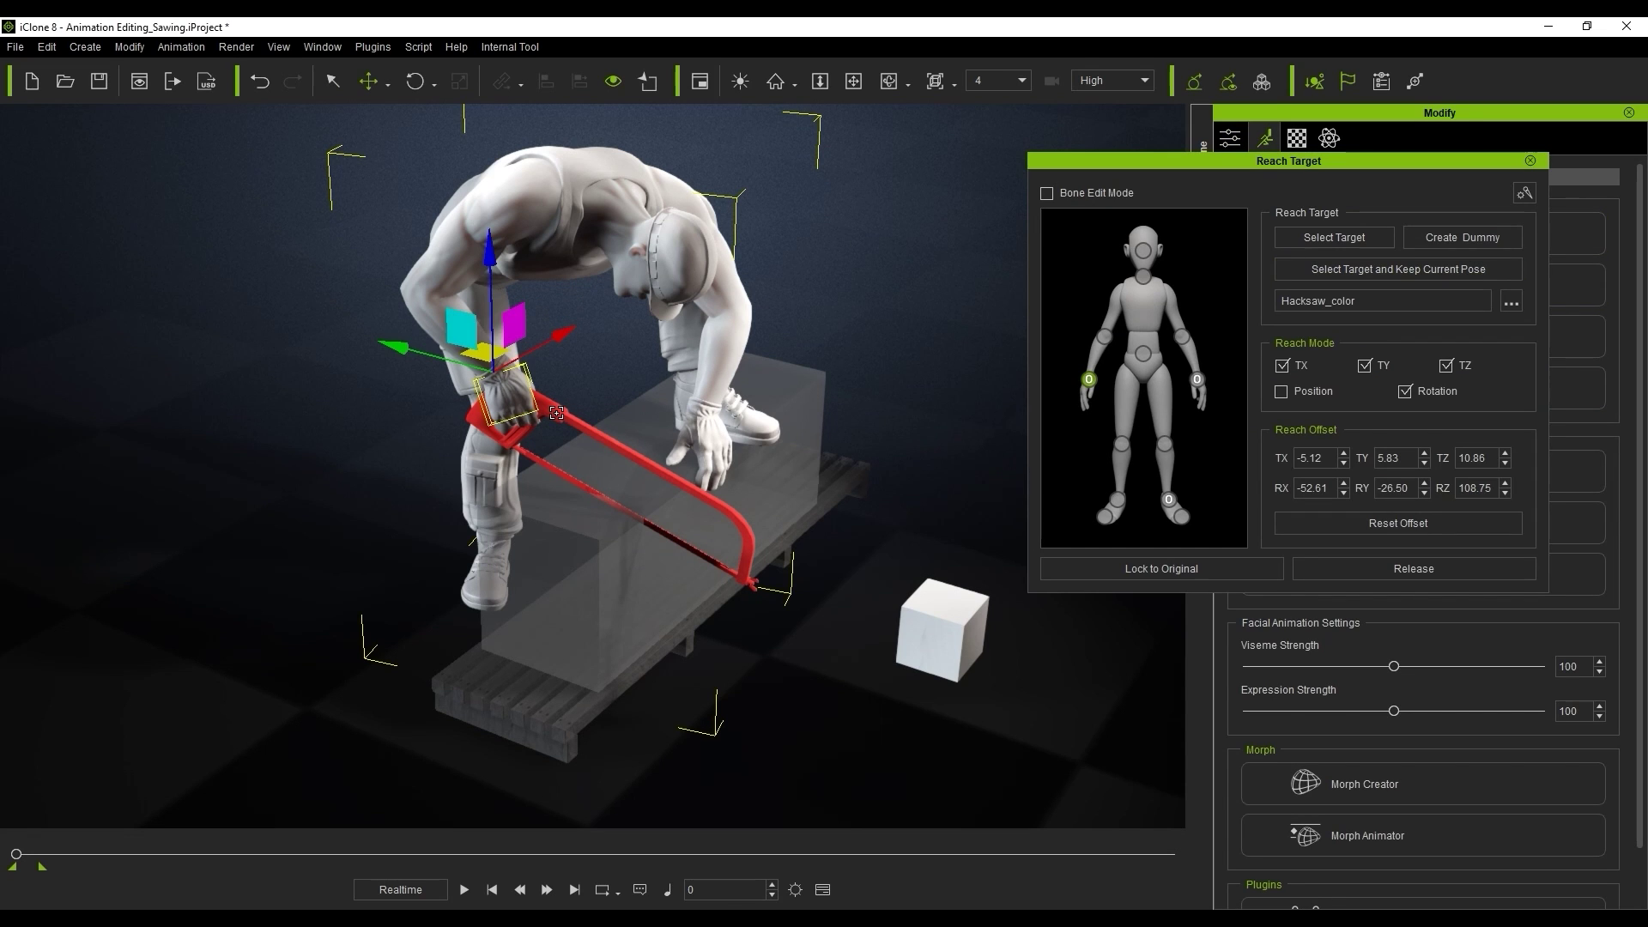
pyautogui.click(1530, 160)
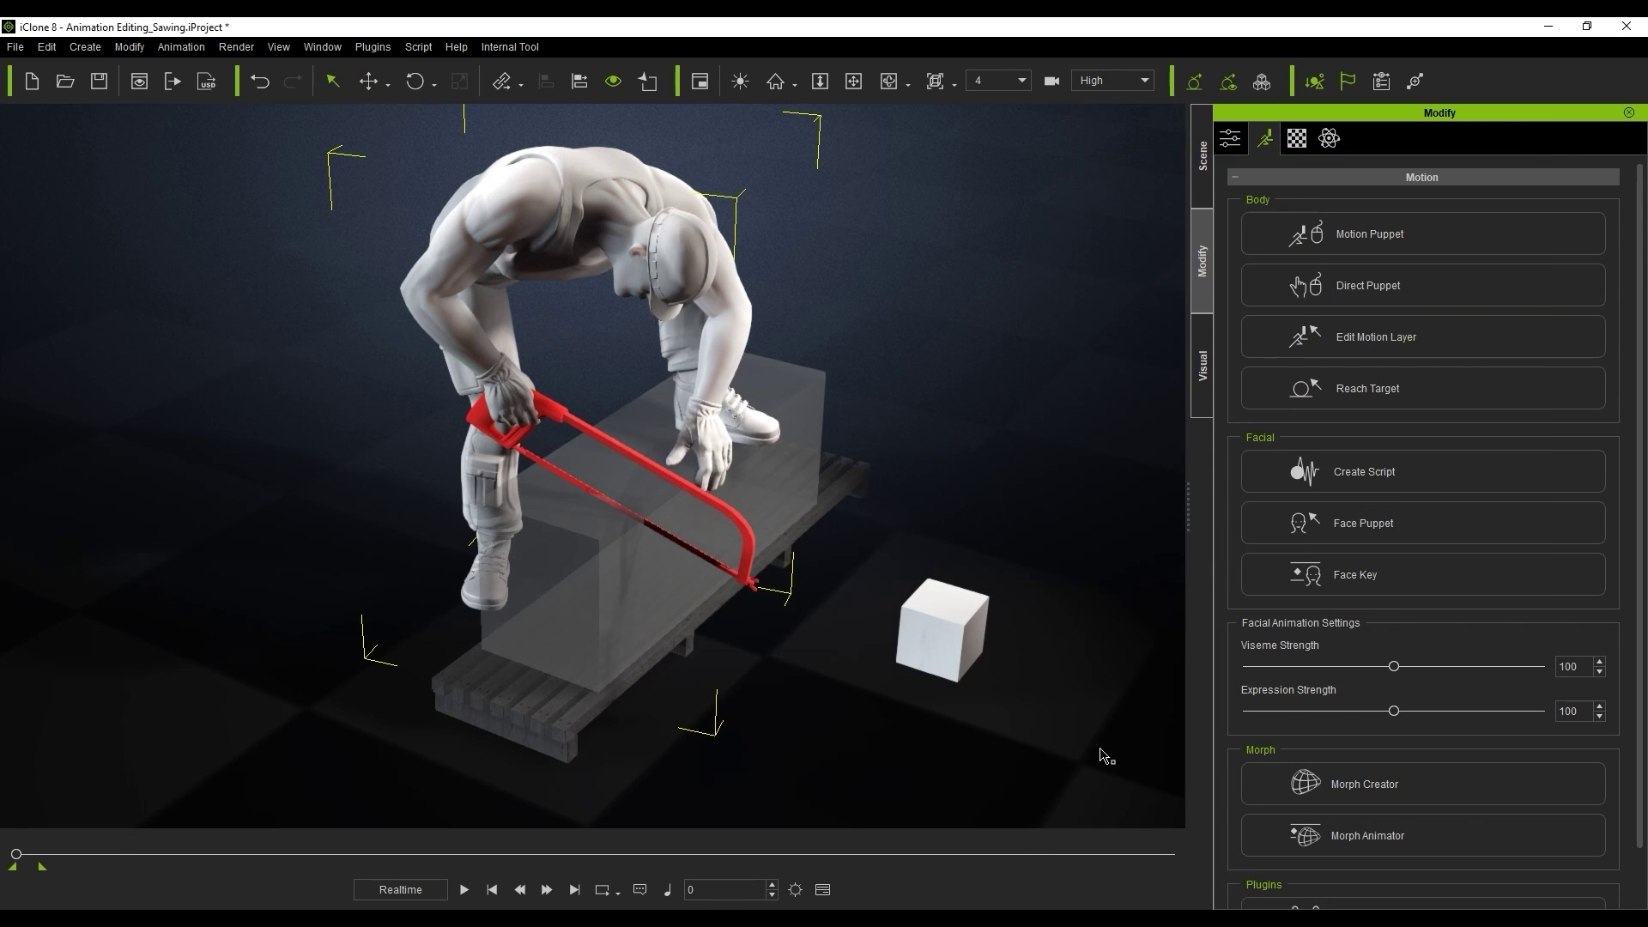
pyautogui.press('space')
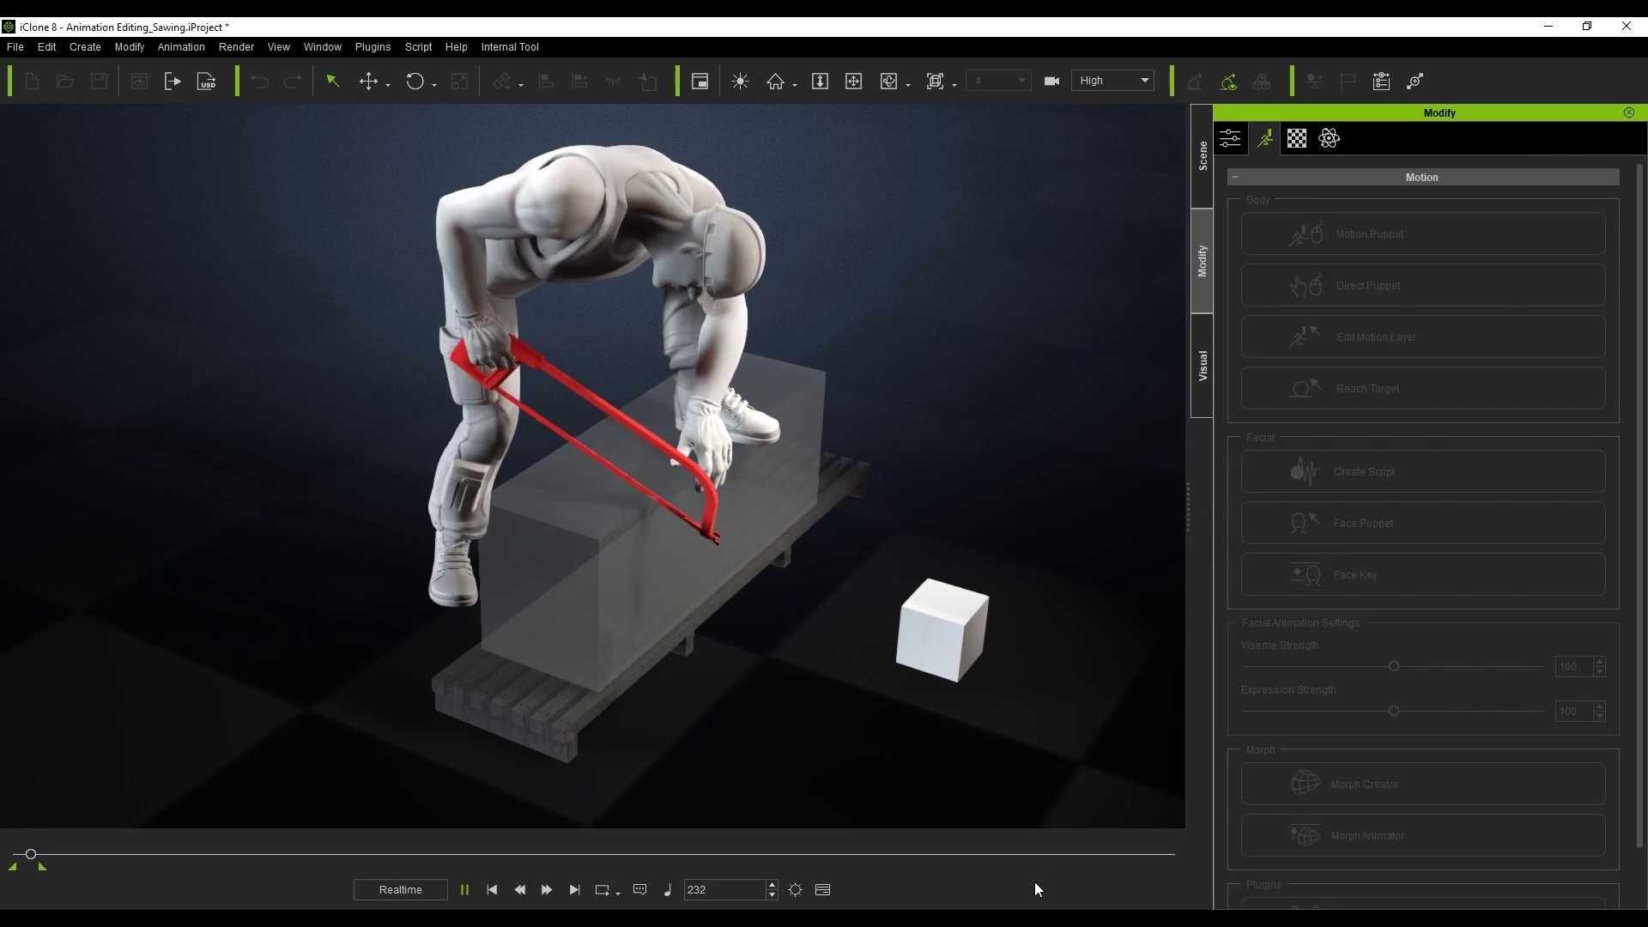
pyautogui.press('space')
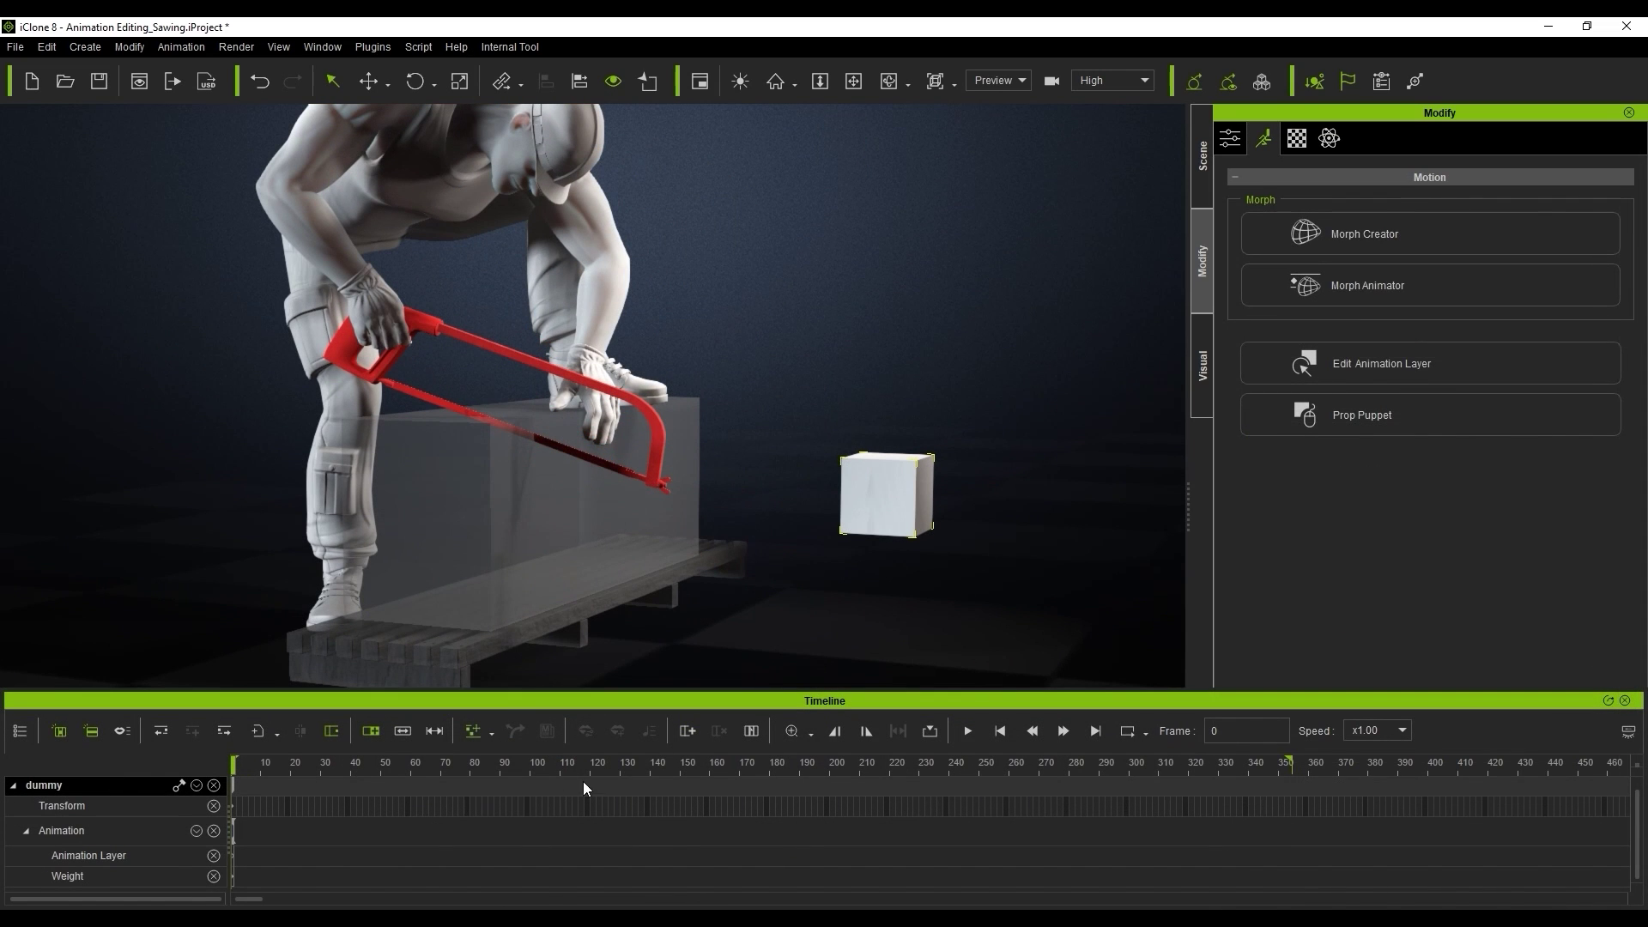
# - Place the playhead at frame 120 and select the dummy cube's transform track
pyautogui.moveTo(582, 766); pyautogui.dragTo(593, 776)
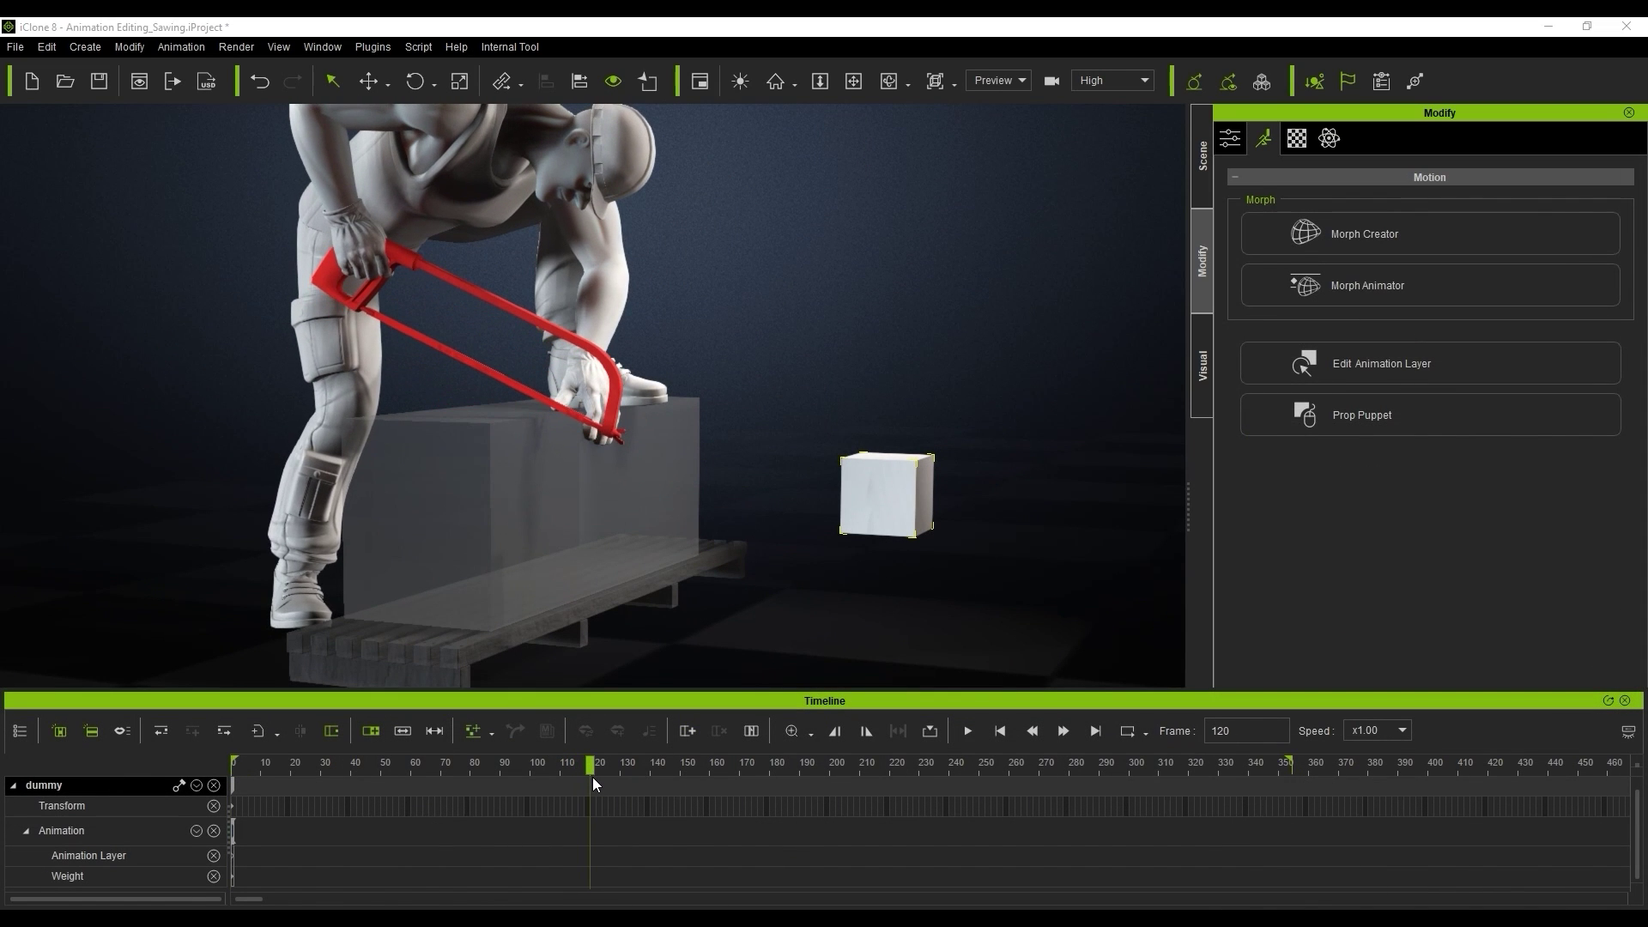
pyautogui.scroll(3, 590, 809)
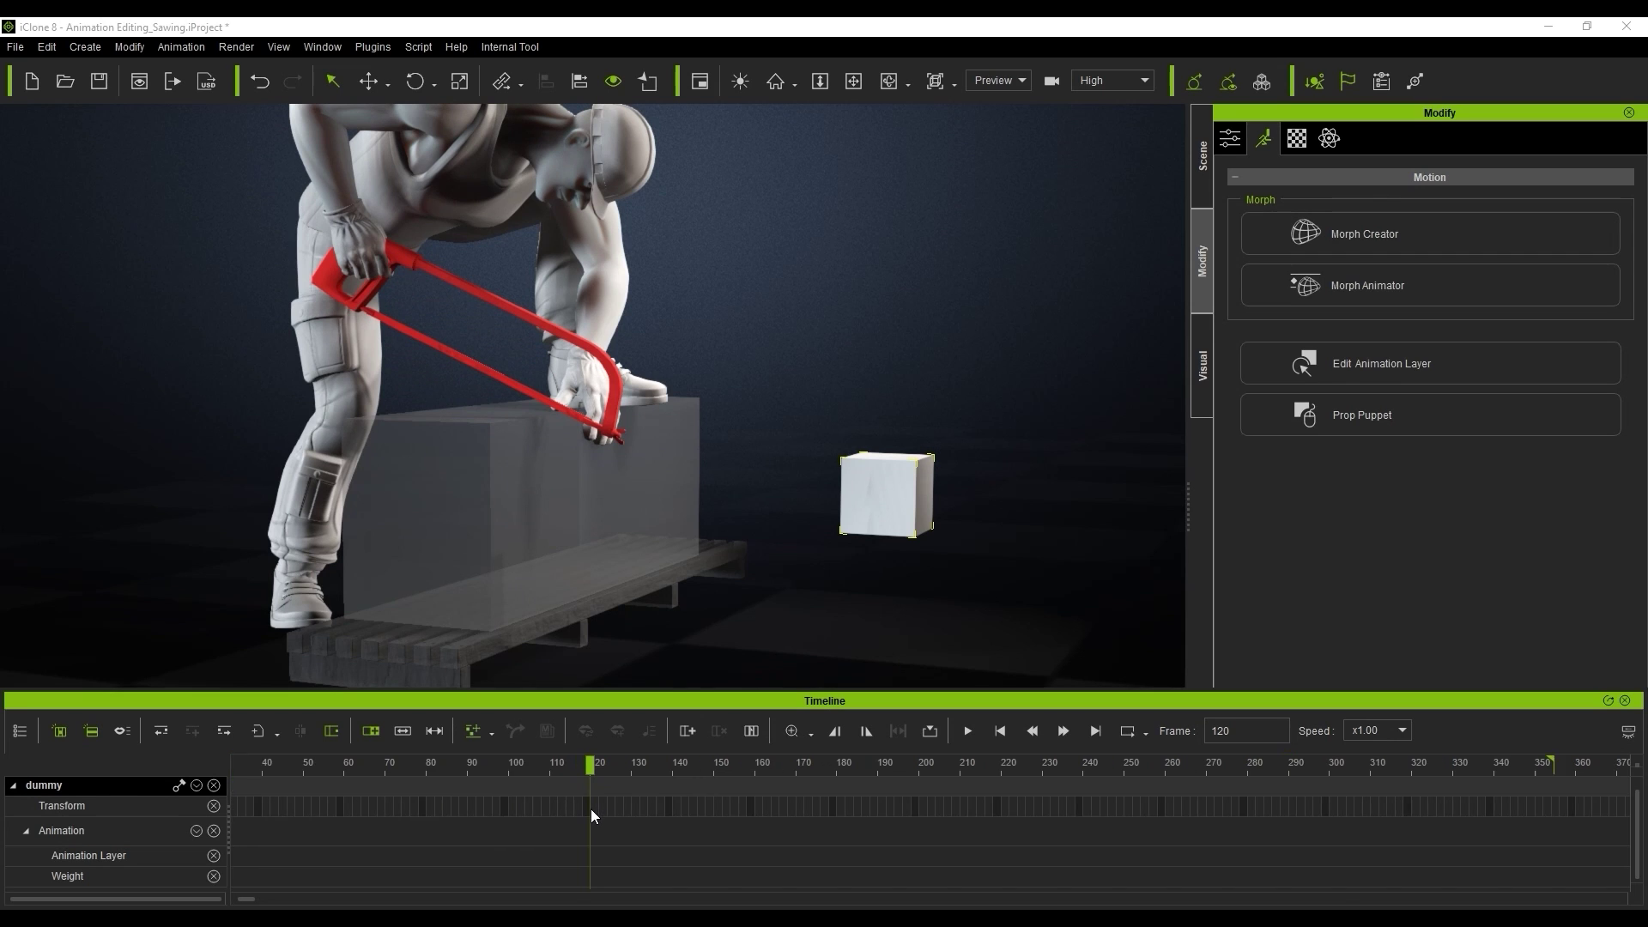
pyautogui.click(591, 807)
pyautogui.scroll(-3, 591, 808)
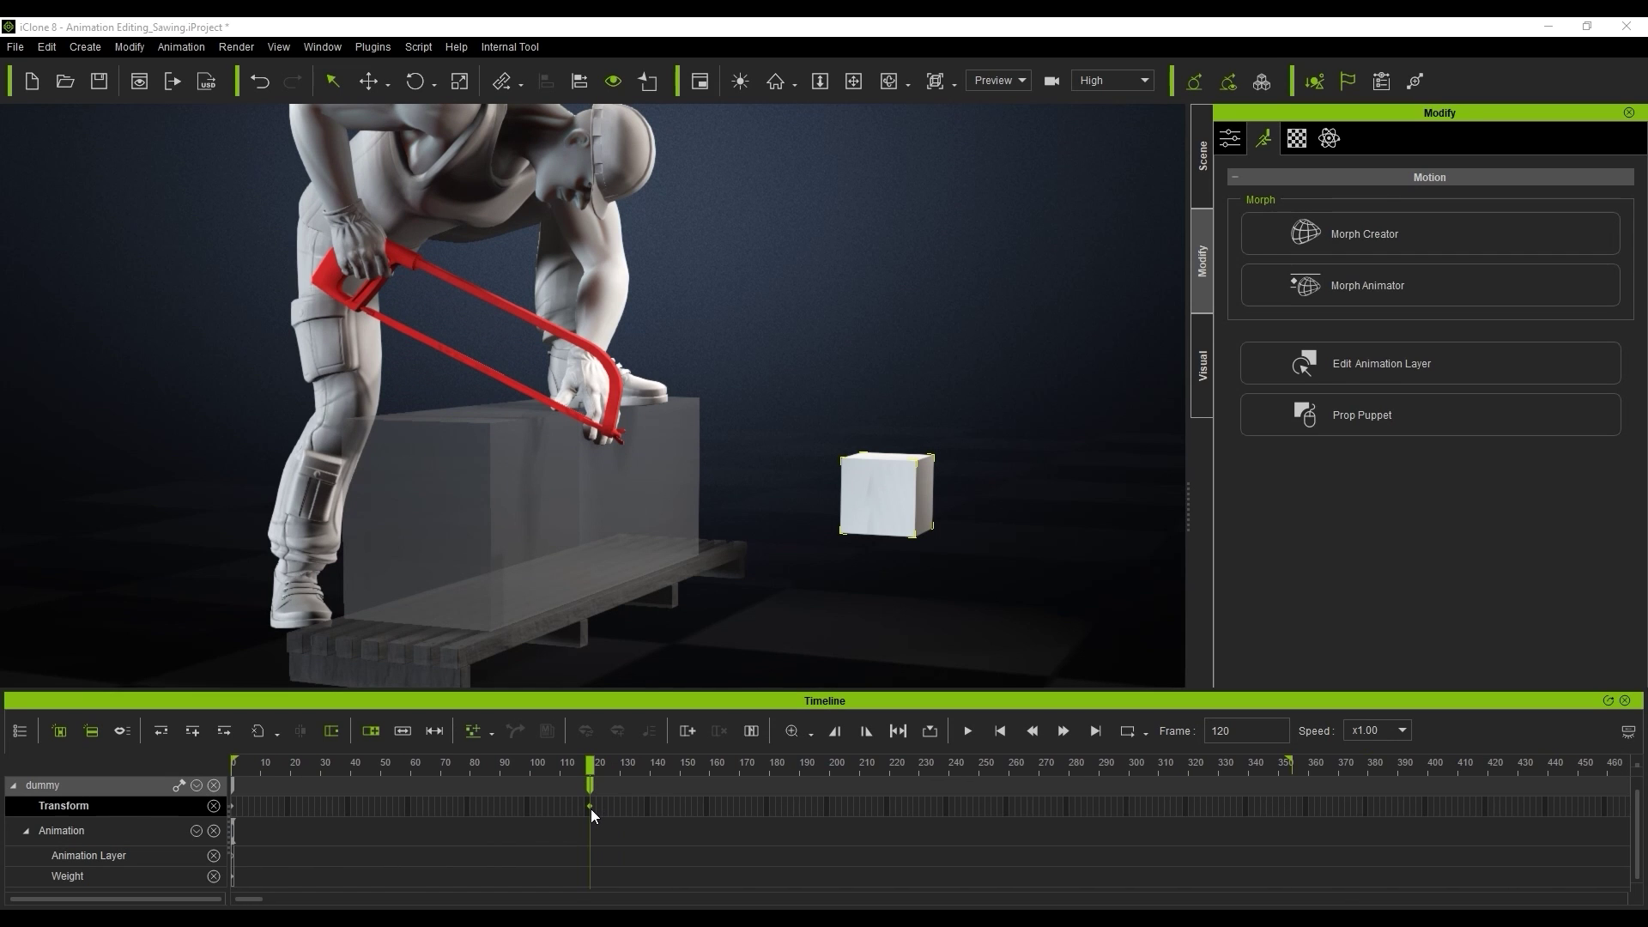
# - Lower the dummy cube at frame 355 to key its deeper position
pyautogui.click(1093, 737)
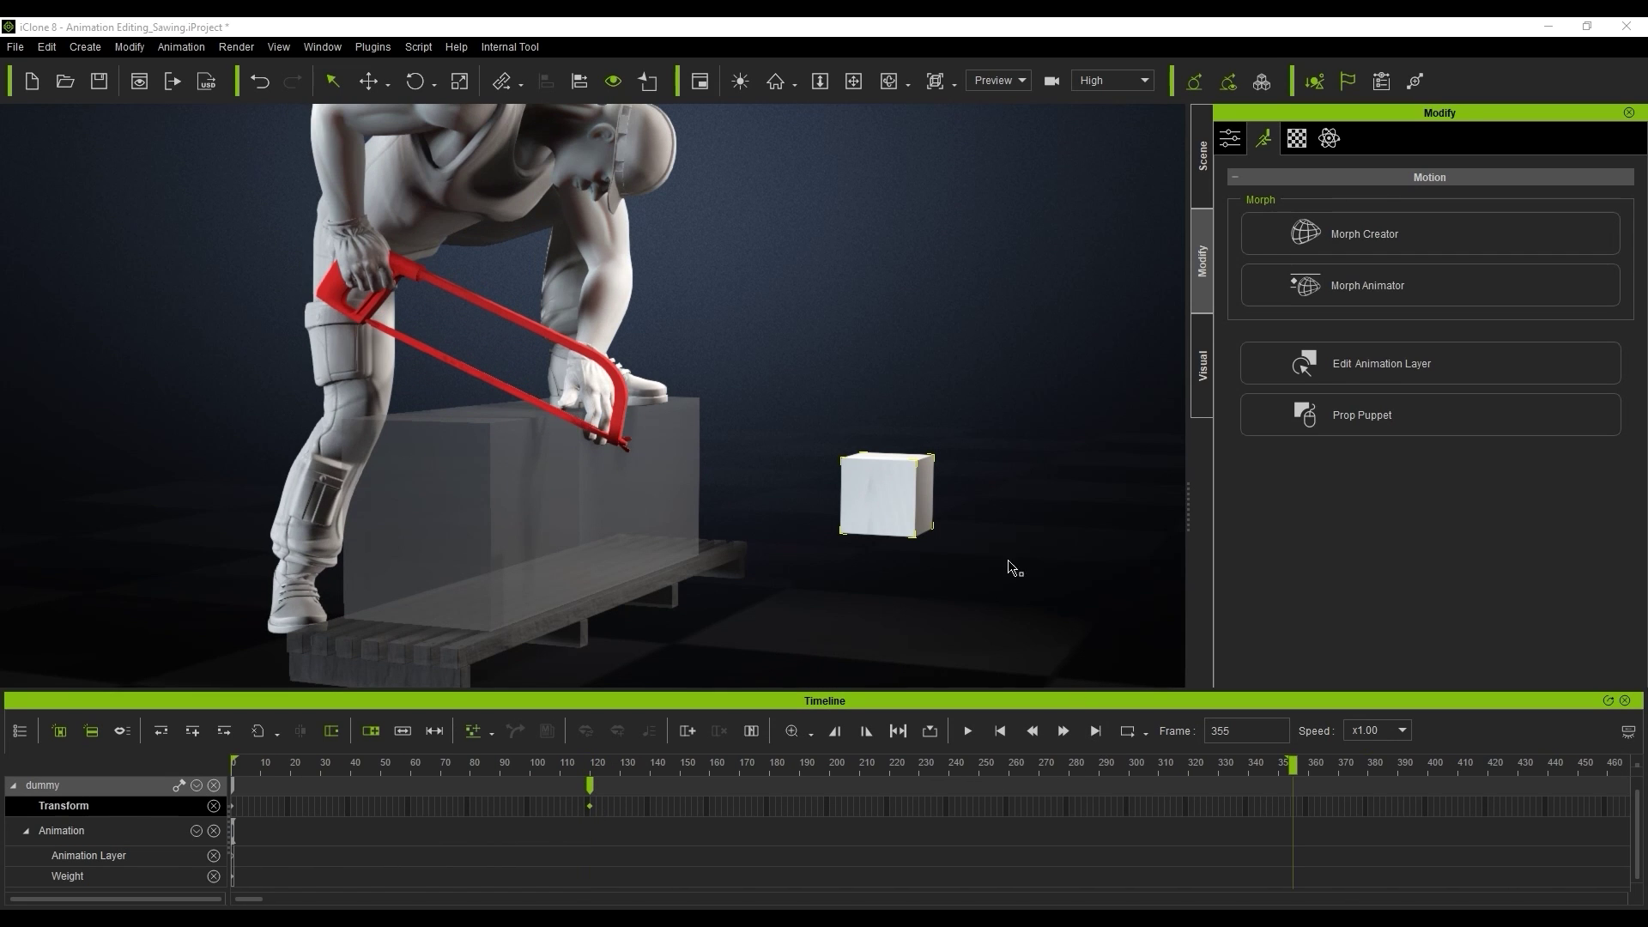
pyautogui.press('w')
pyautogui.moveTo(1015, 497); pyautogui.dragTo(1034, 441, button='middle')
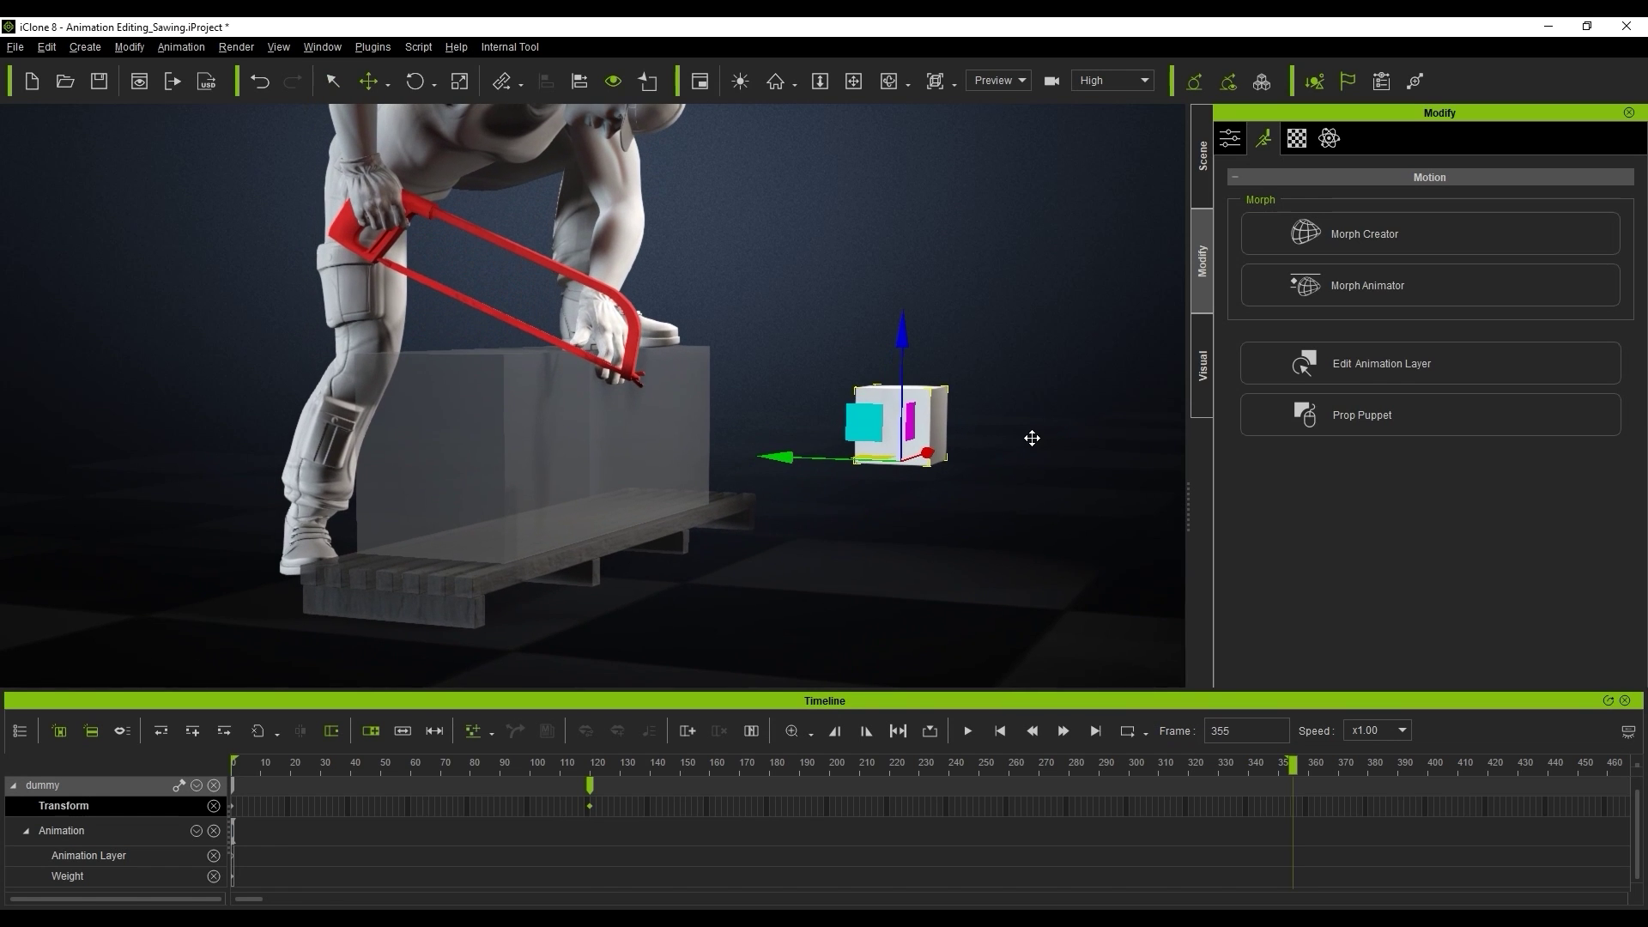
pyautogui.moveTo(910, 363); pyautogui.dragTo(925, 544)
pyautogui.moveTo(1001, 463)
pyautogui.mouseDown(button='right')
pyautogui.moveTo(1001, 559)
pyautogui.moveTo(1003, 474)
pyautogui.mouseUp(button='right')
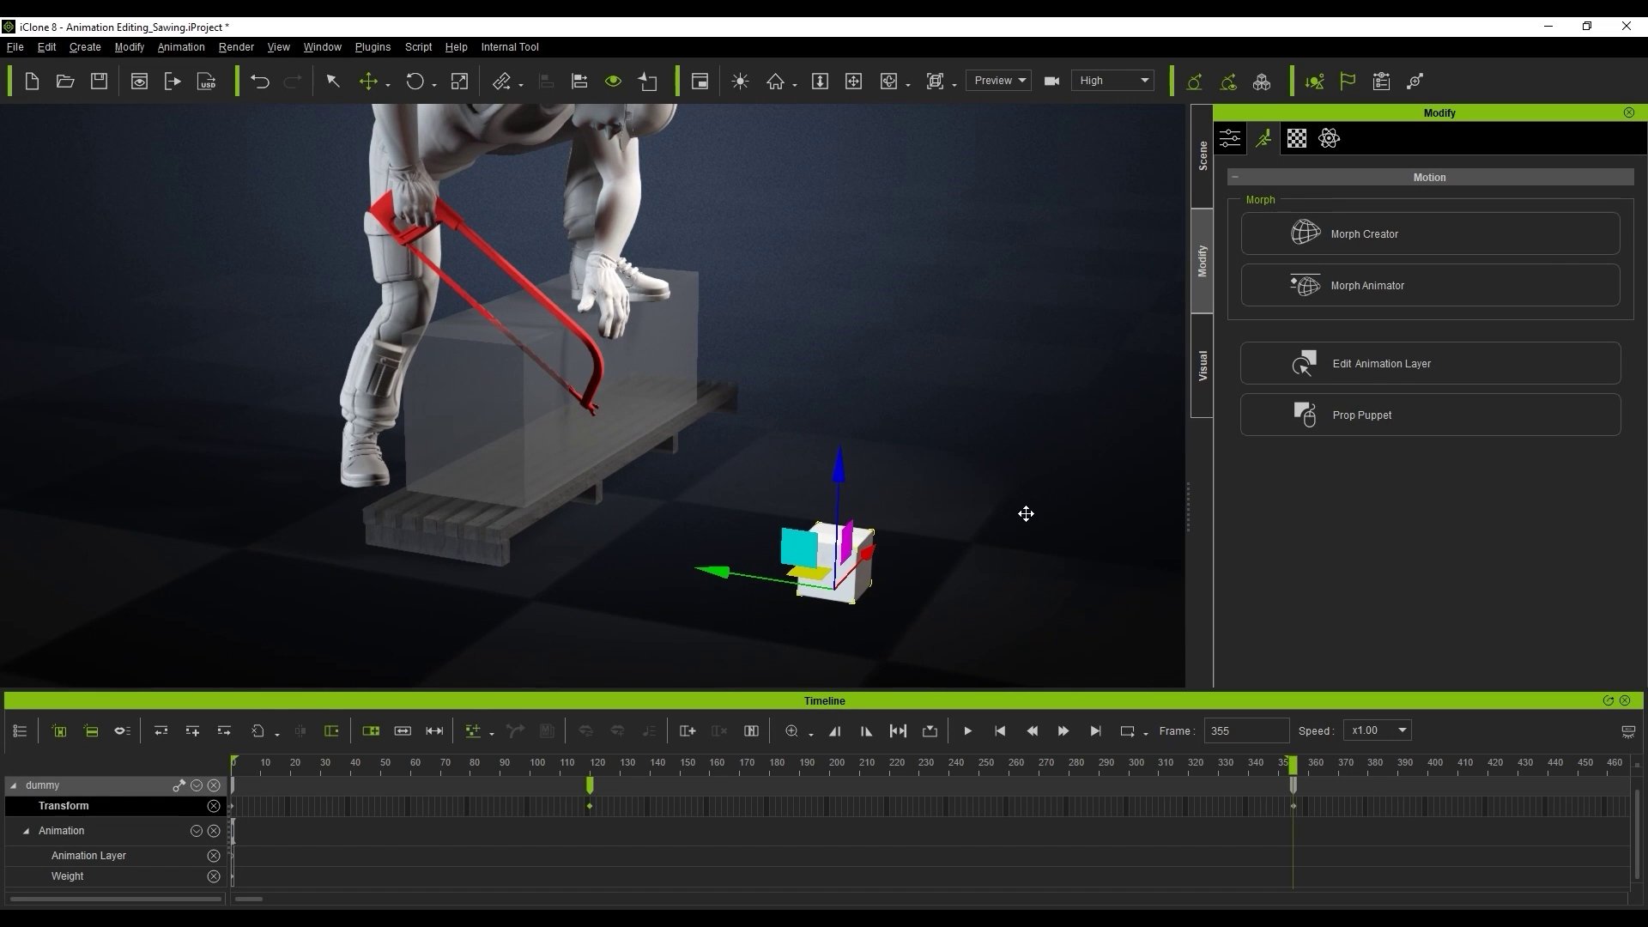
# - Play the animation from the start to check the deeper cut, then rewind
pyautogui.click(1002, 731)
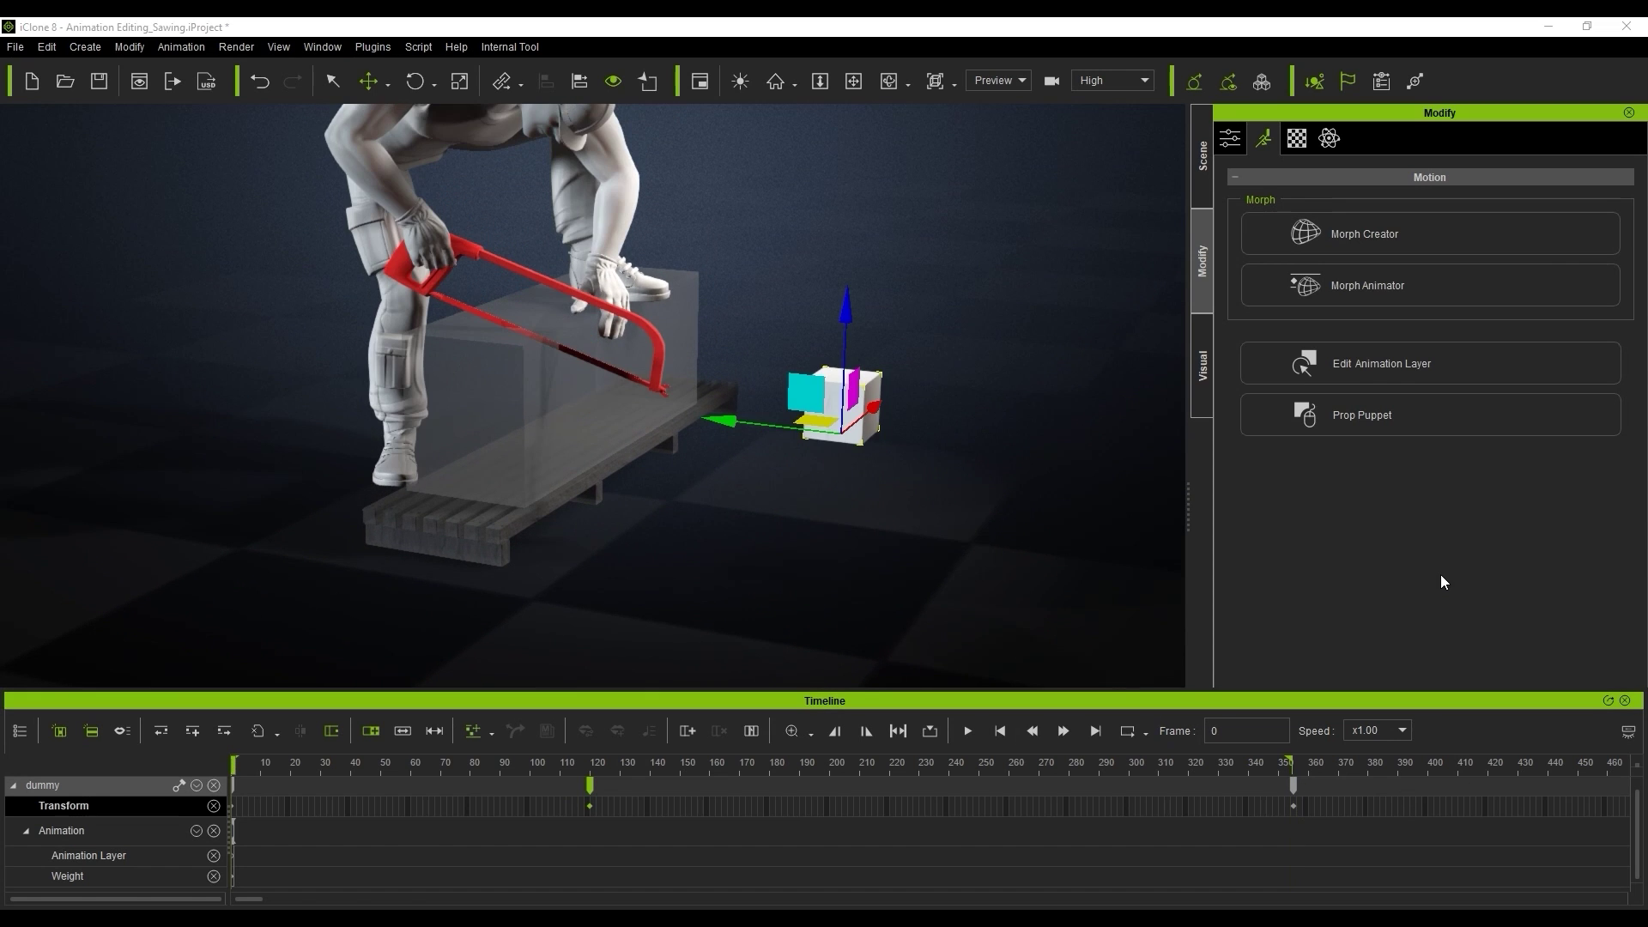
pyautogui.press('space')
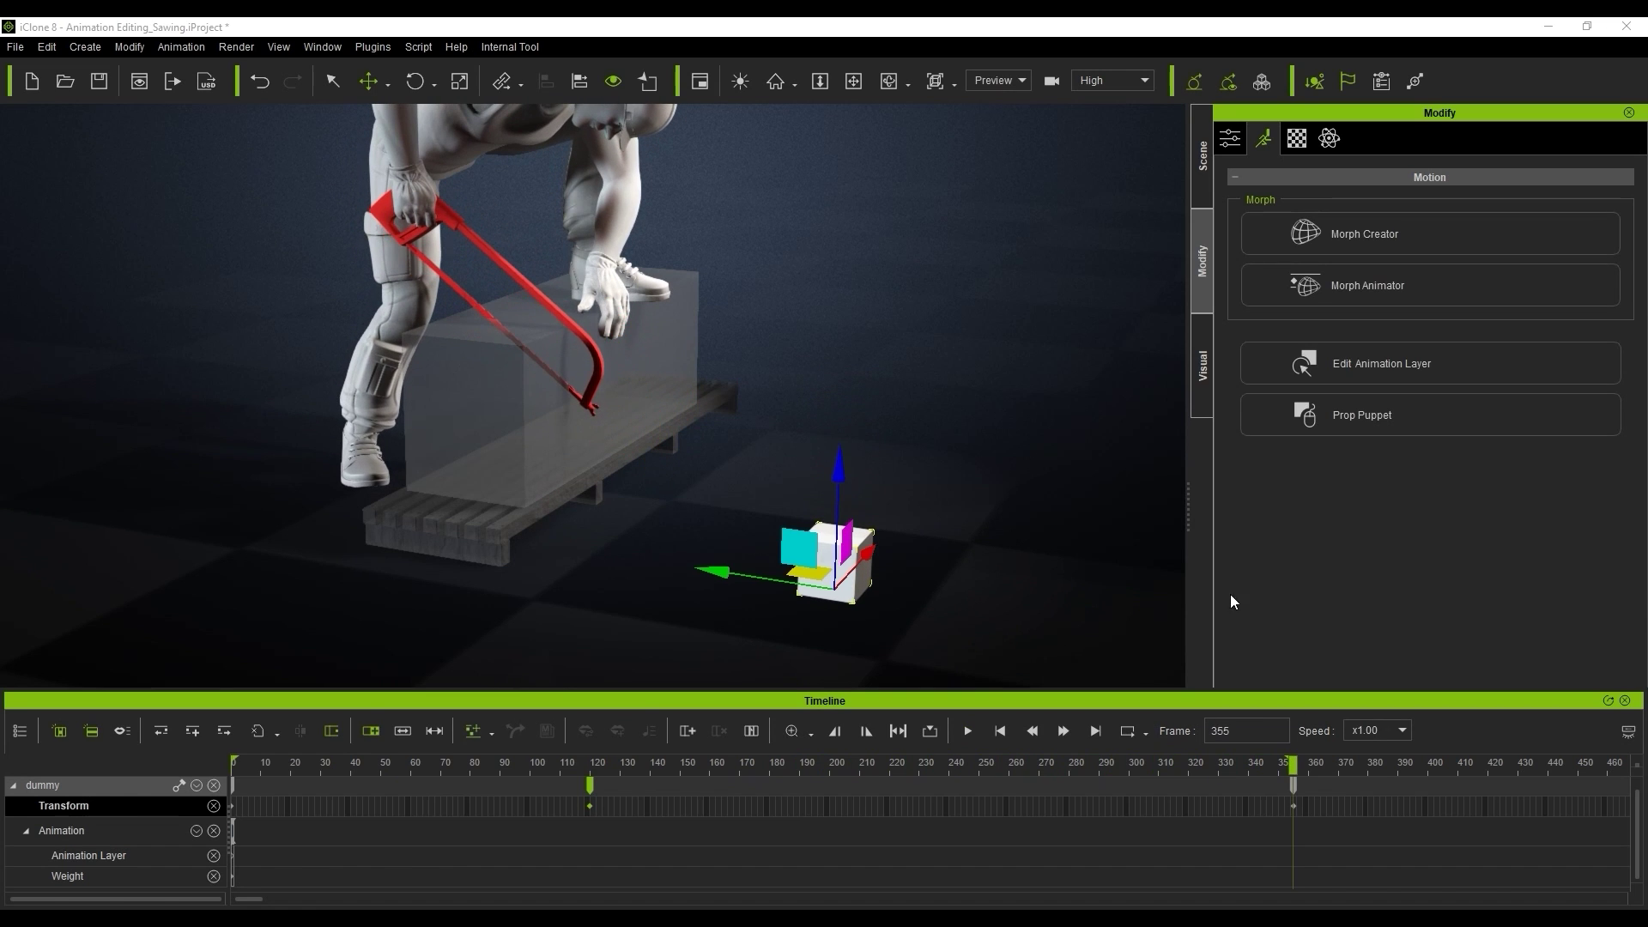
pyautogui.click(1000, 730)
# - Switch to camera 4, hide the timeline, and play the sawing animation
pyautogui.click(1019, 80)
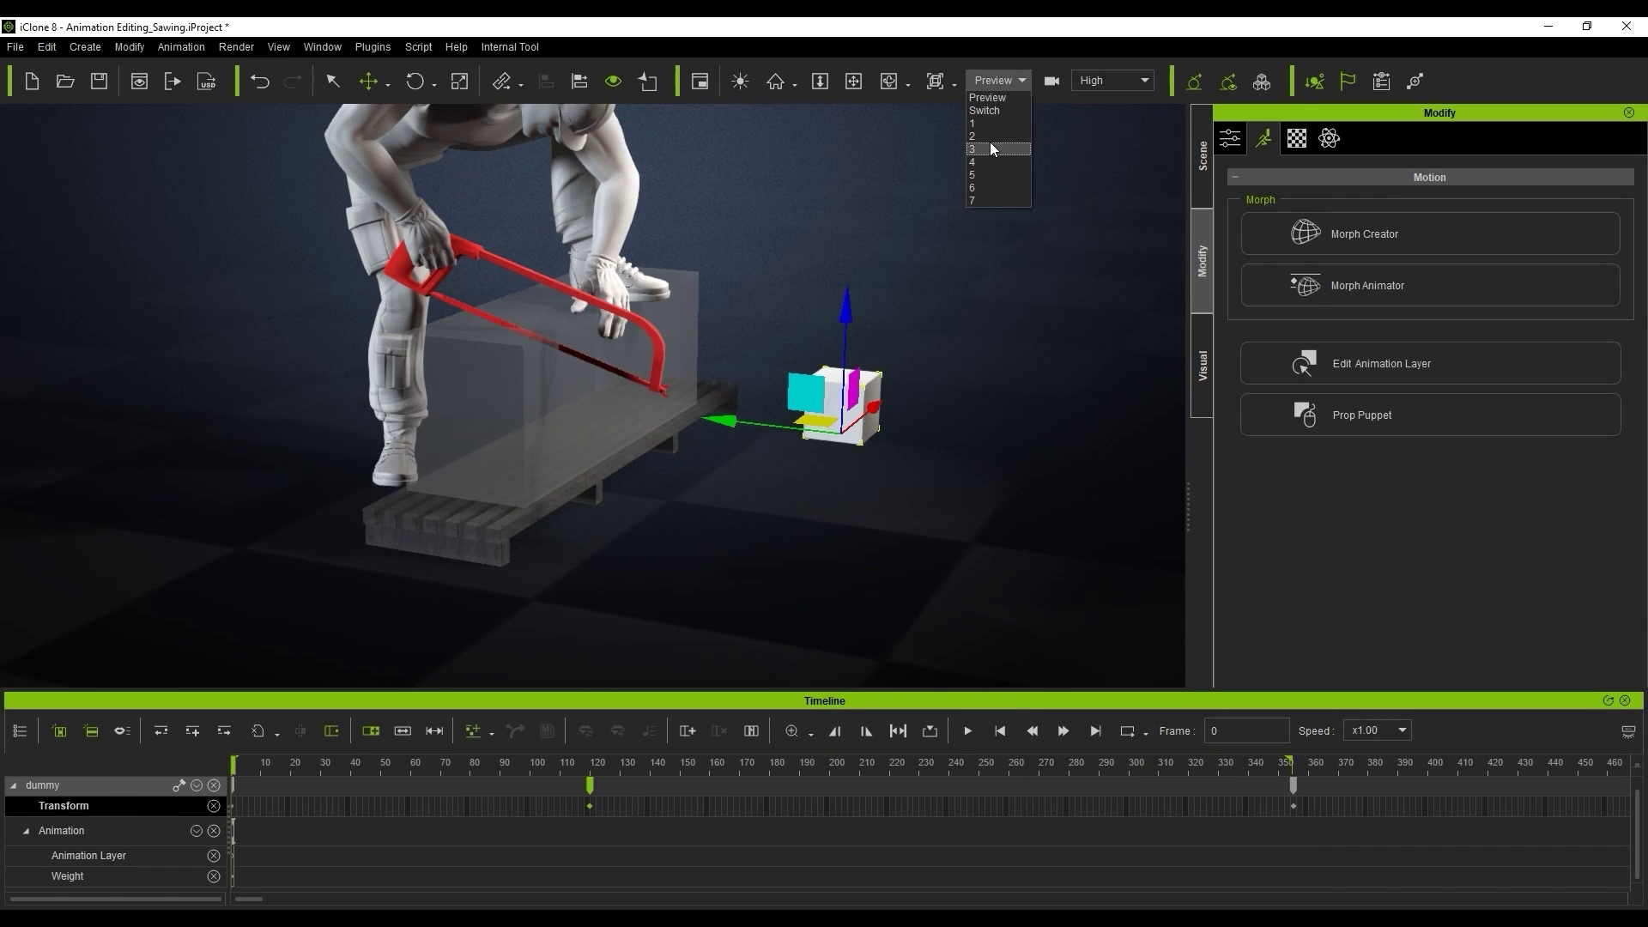
pyautogui.click(987, 159)
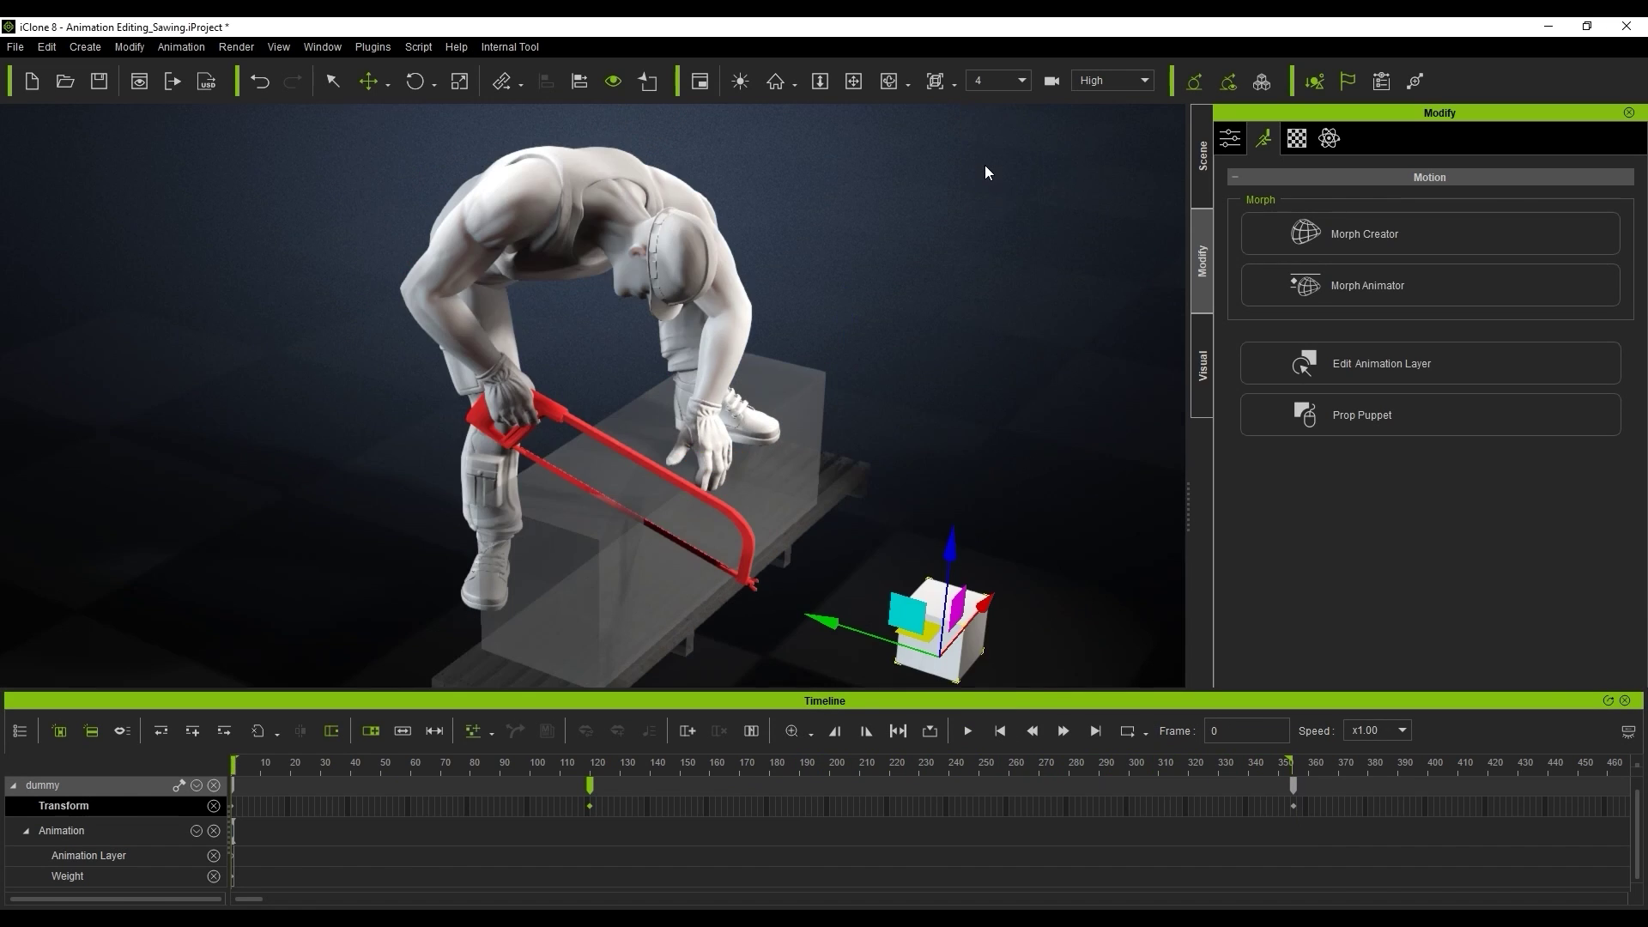
pyautogui.click(1627, 702)
pyautogui.press('space')
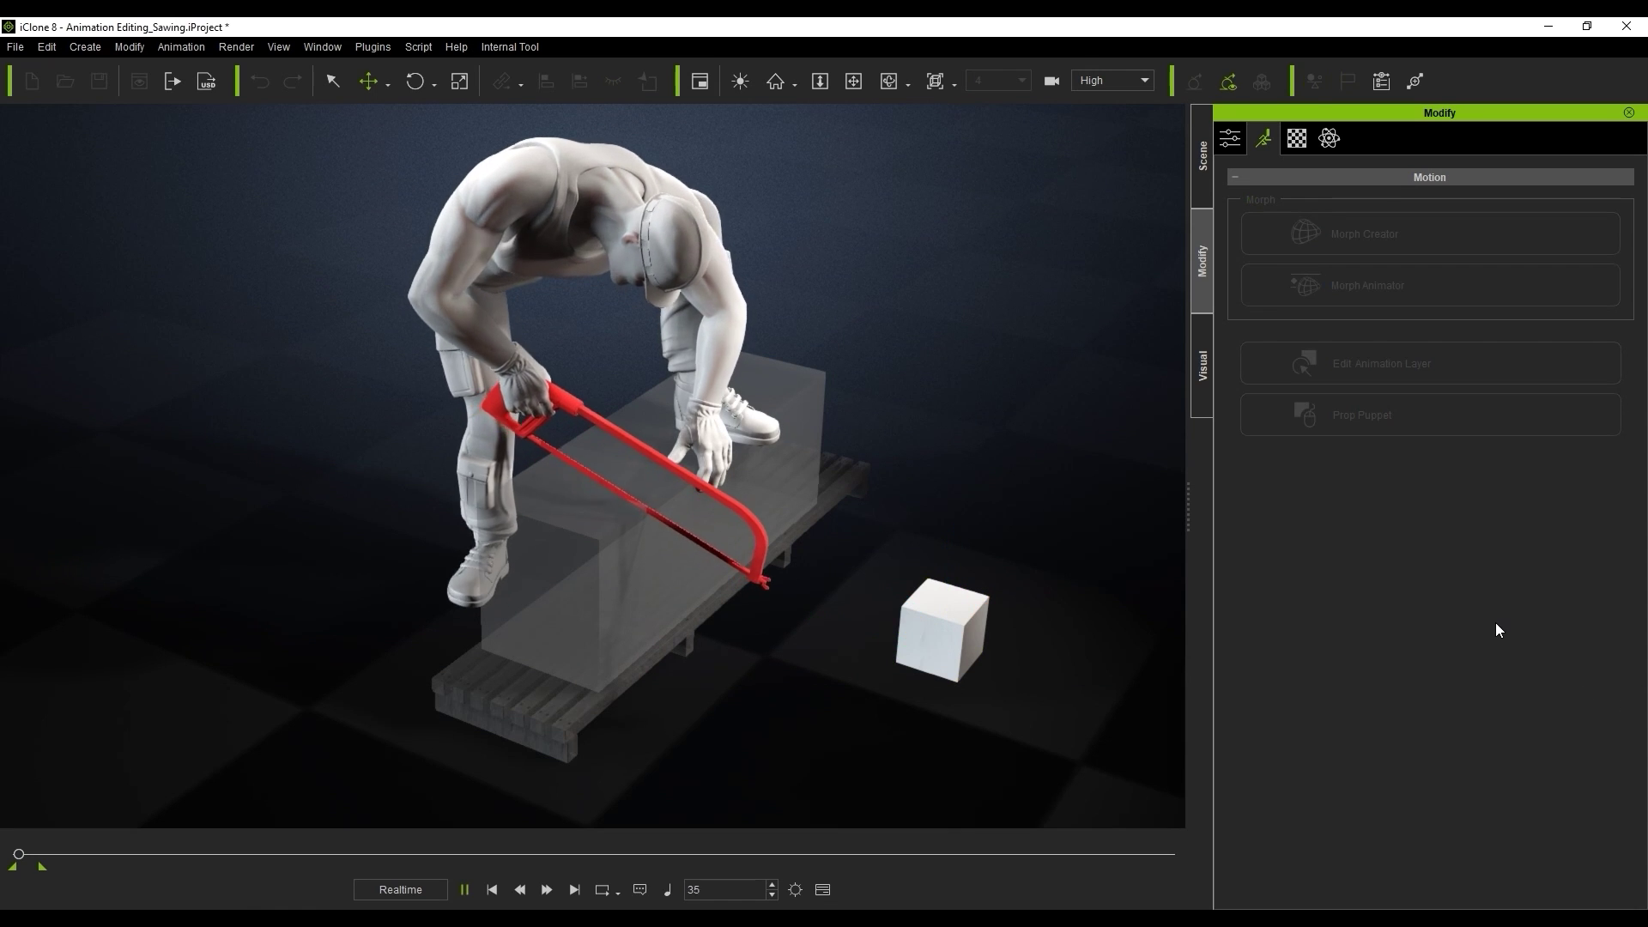